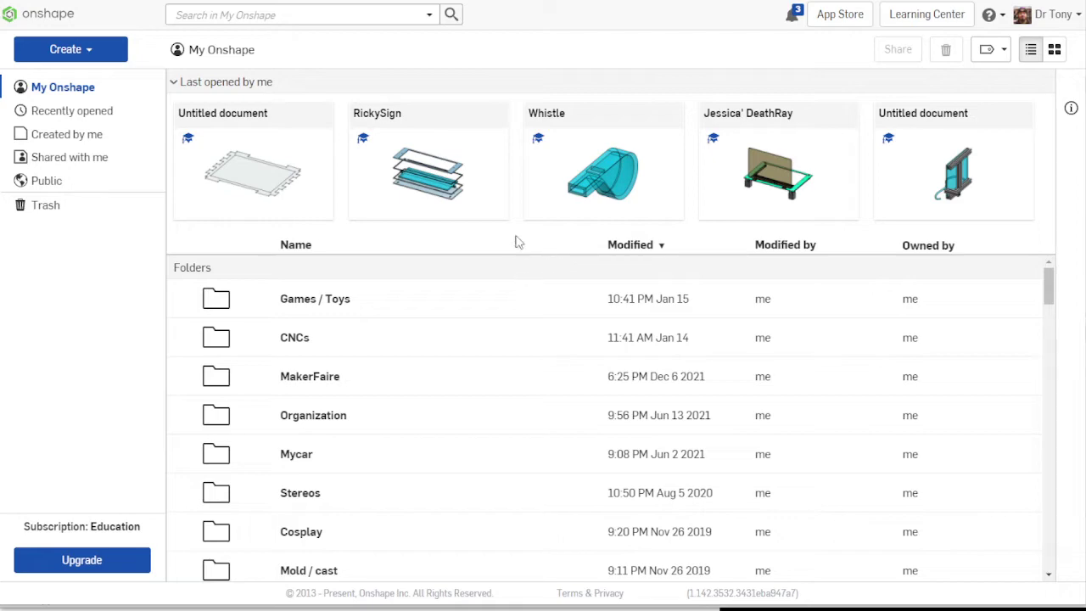
- Search the web for MISUMI in a new browser tab and open the company's website
key("ctrl+t")
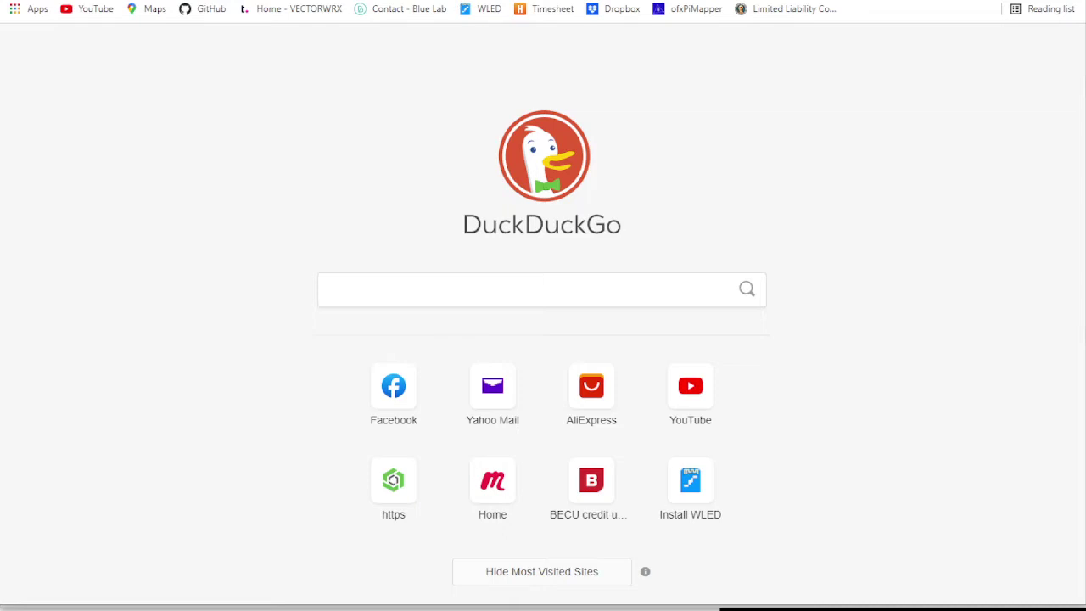
type("misu.i")
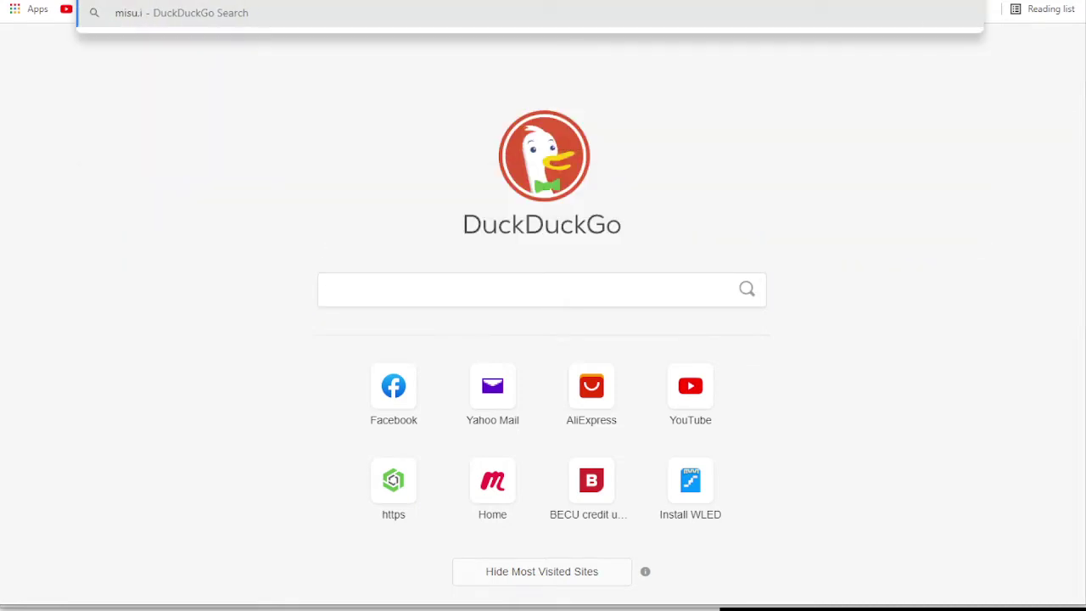
key("Return")
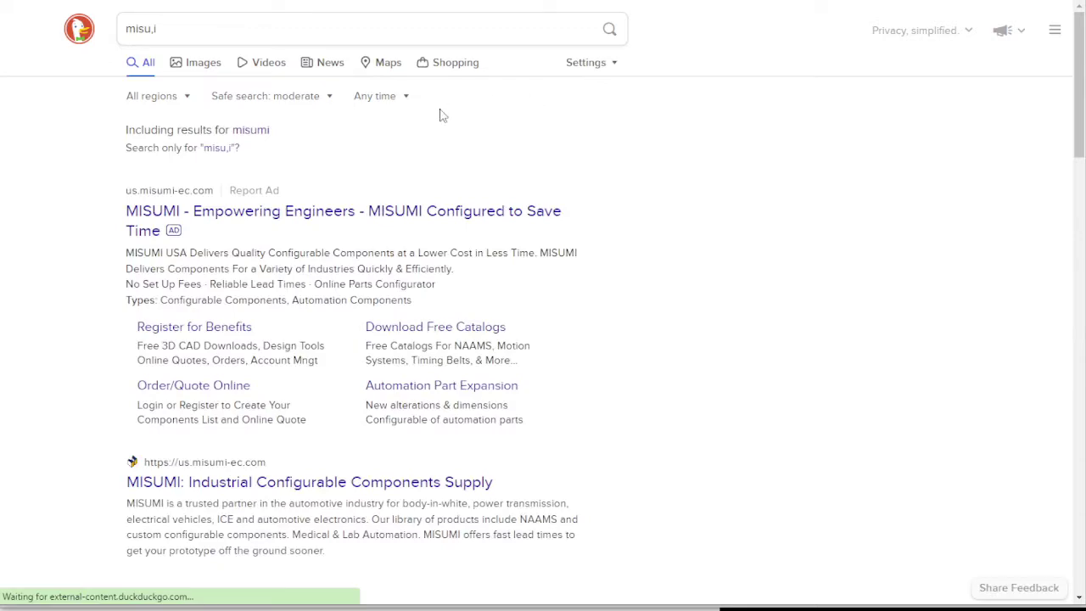
left_click(274, 216)
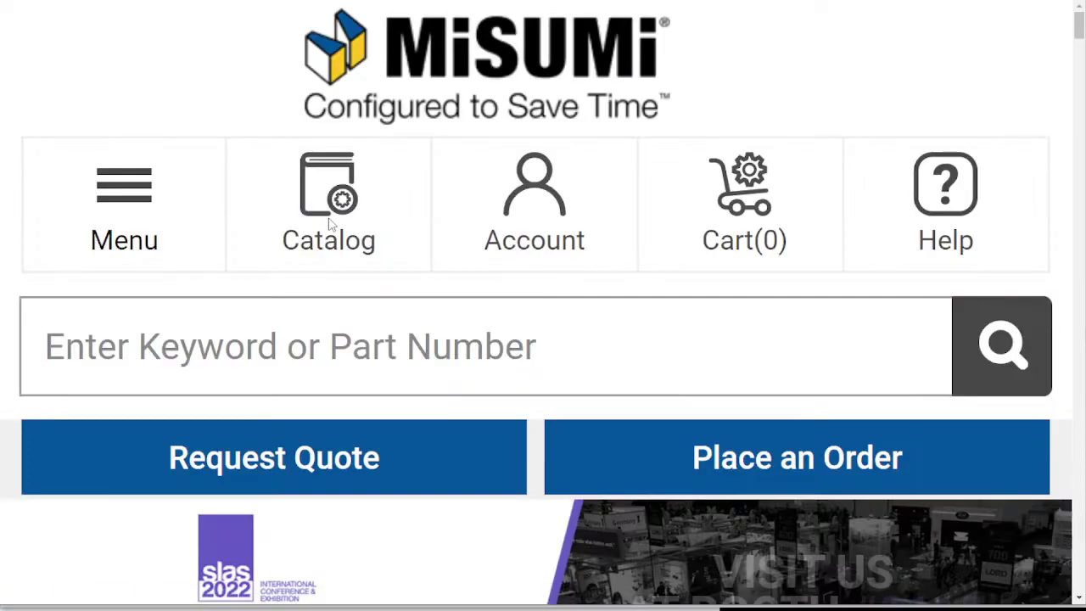
scroll(331, 222, "down", 3)
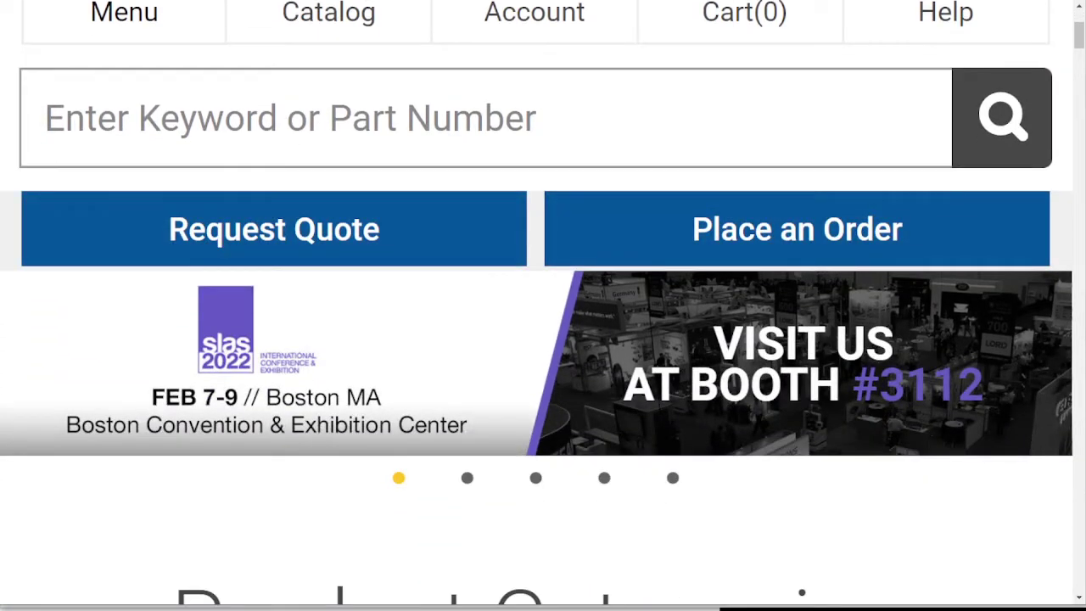
- Look through the aluminium extrusion product page and find the dimensioned cross-section drawing of the 20 mm profile
key("super+Up")
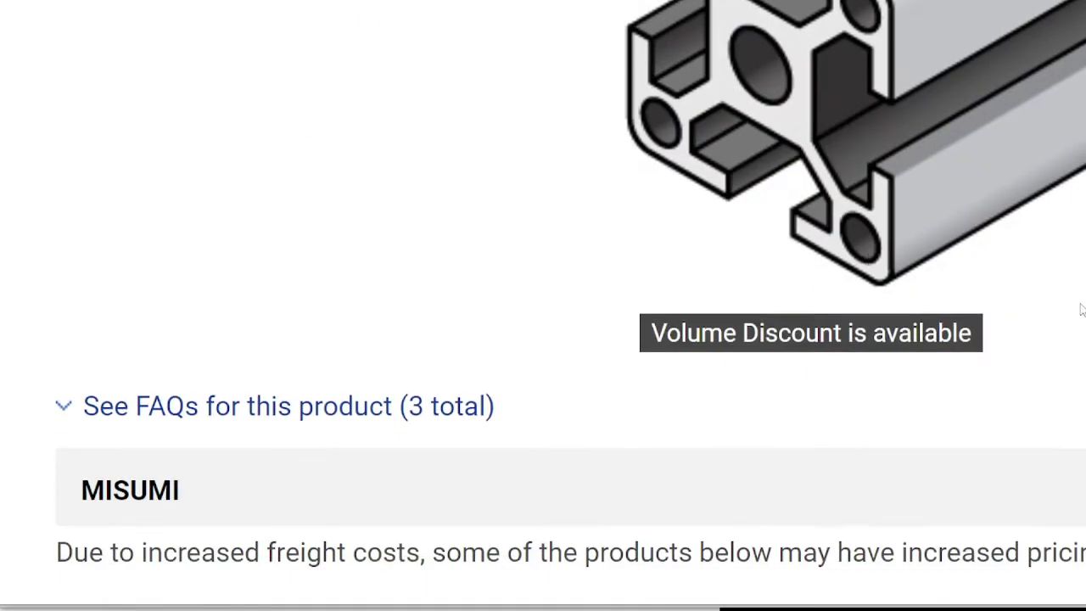
scroll(953, 257, "down", 15)
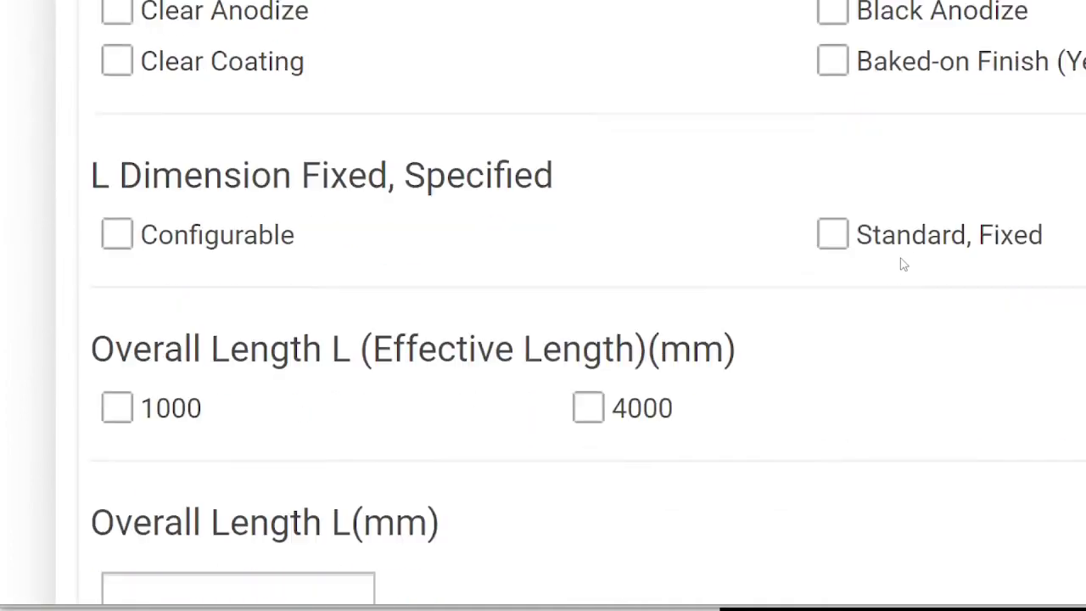
scroll(904, 265, "down", 5)
scroll(903, 265, "up", 5)
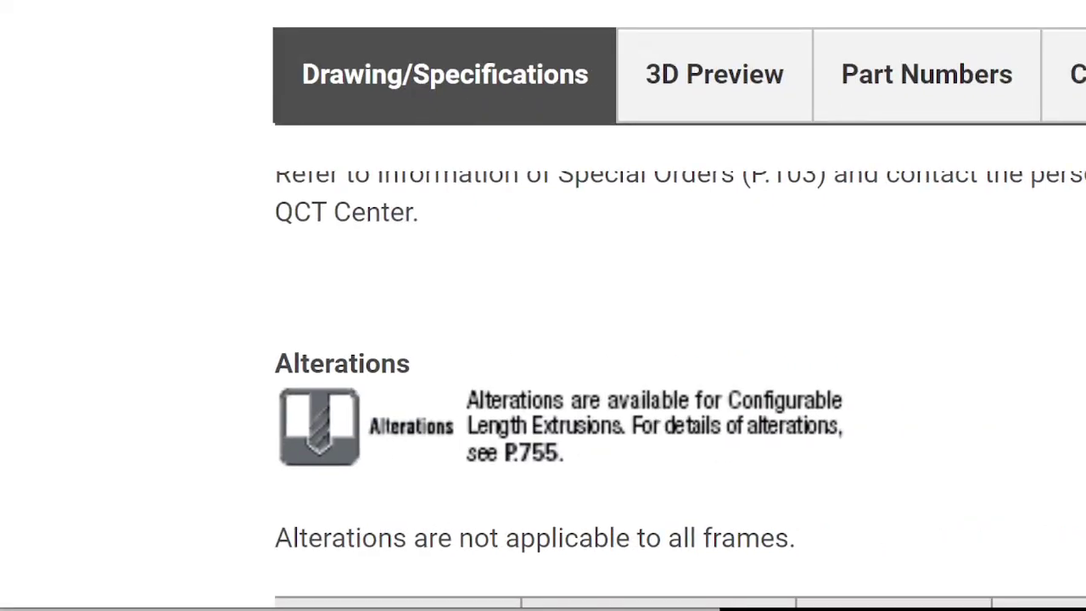
scroll(513, 253, "up", 6)
scroll(513, 254, "up", 6)
scroll(517, 260, "down", 3)
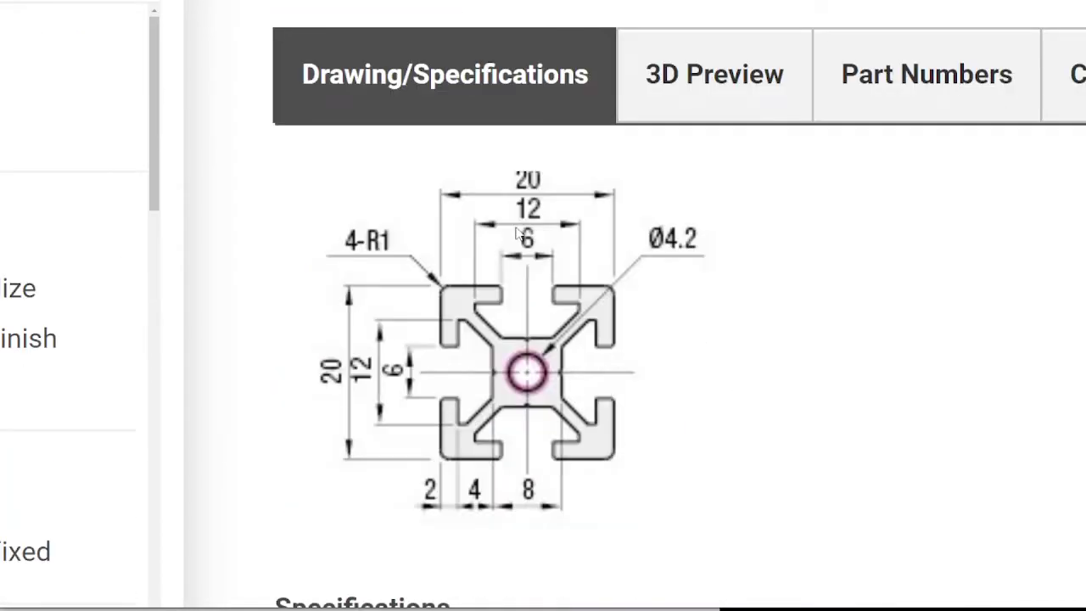
right_click(500, 315)
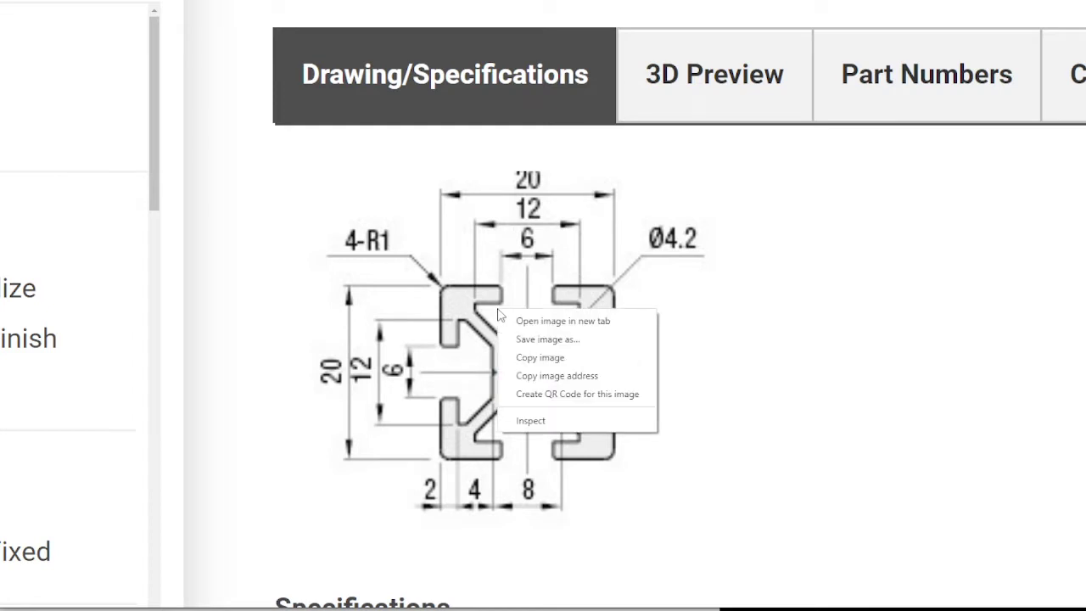
left_click(555, 357)
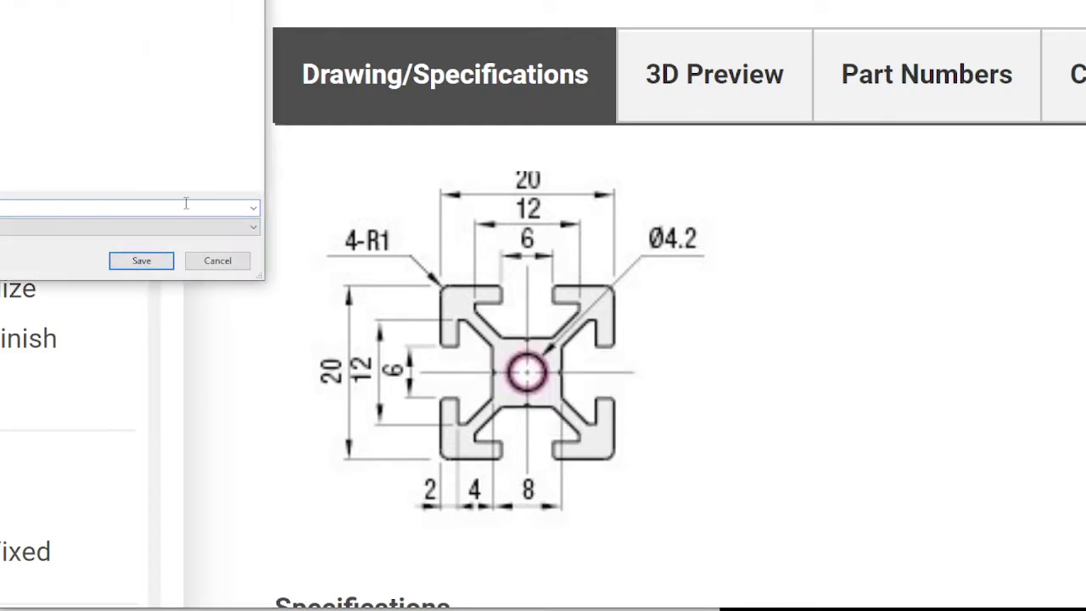
left_click(216, 261)
- Open the profile's cross-section drawing as a separate image and shrink its window for use as a reference
right_click(584, 312)
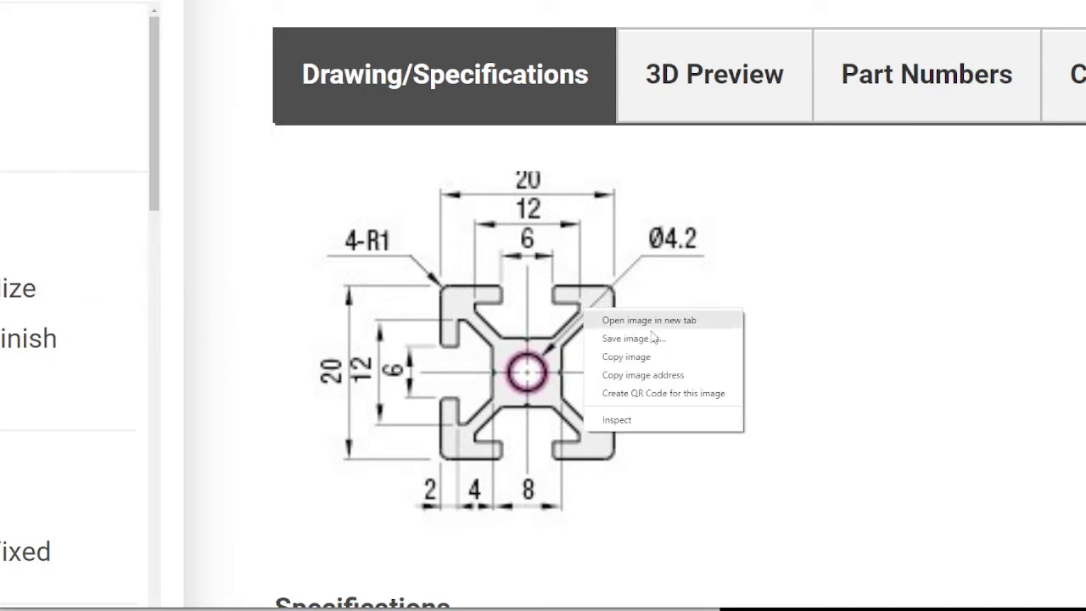
left_click(693, 335)
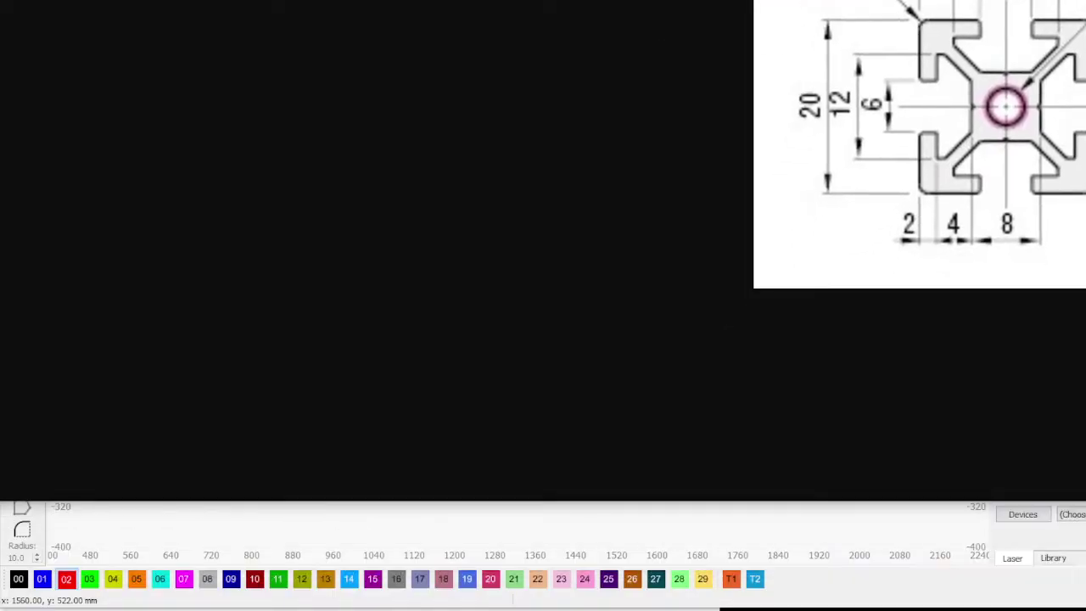
left_click_drag(1085, 501, 815, 275)
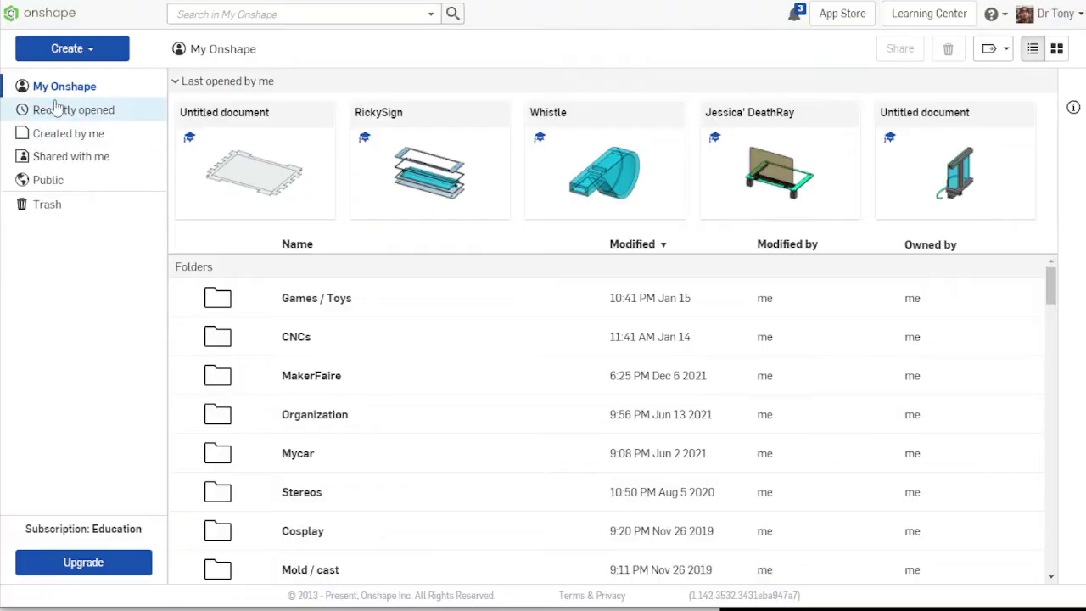
- Create a new Onshape document named Extrusion
left_click(72, 49)
left_click(60, 76)
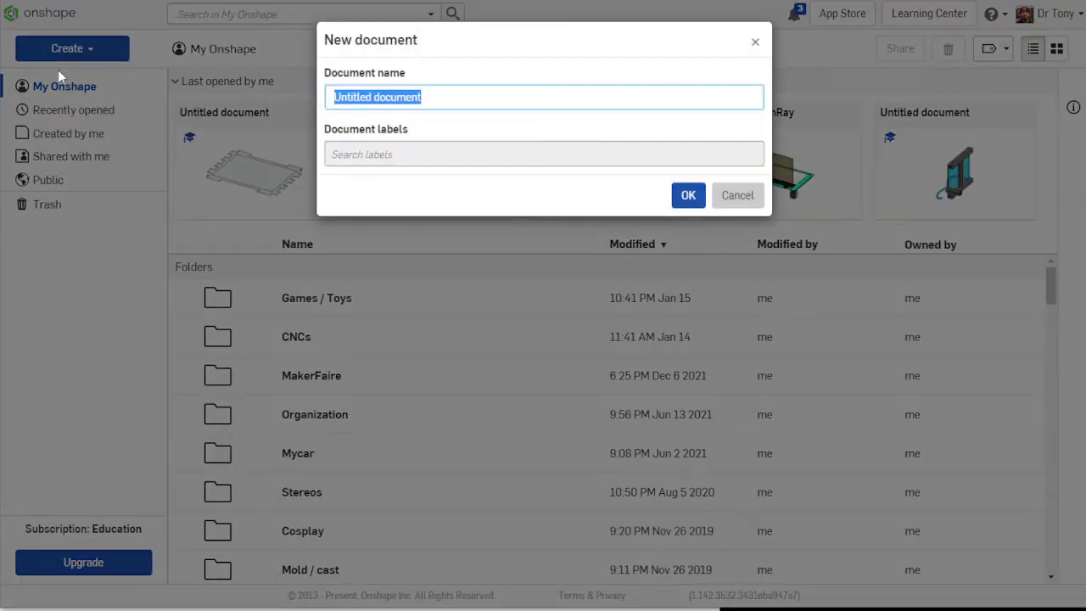
type("Extrusion")
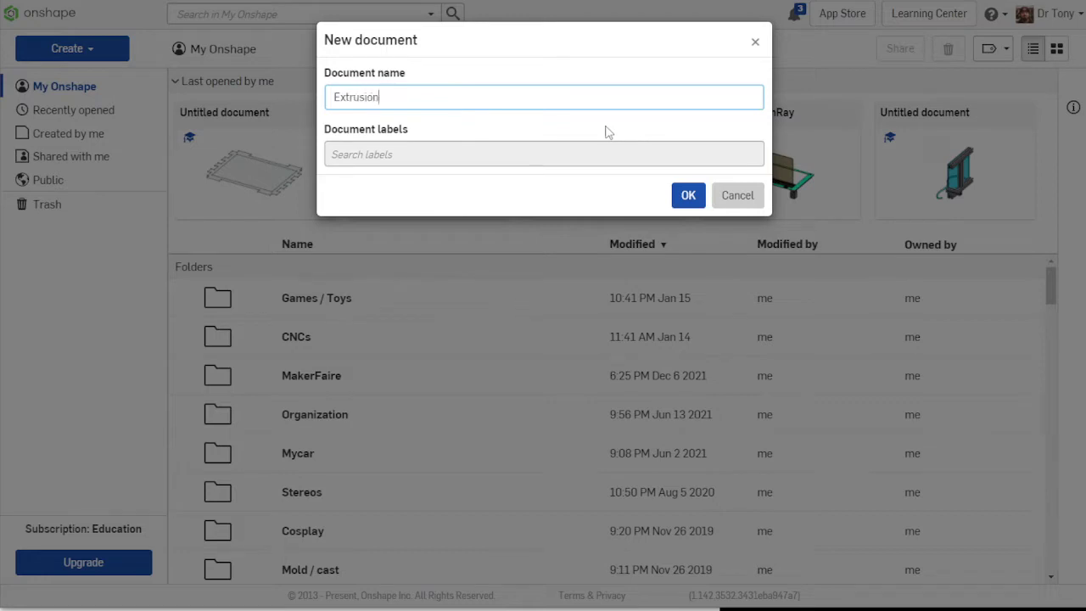
key("Return")
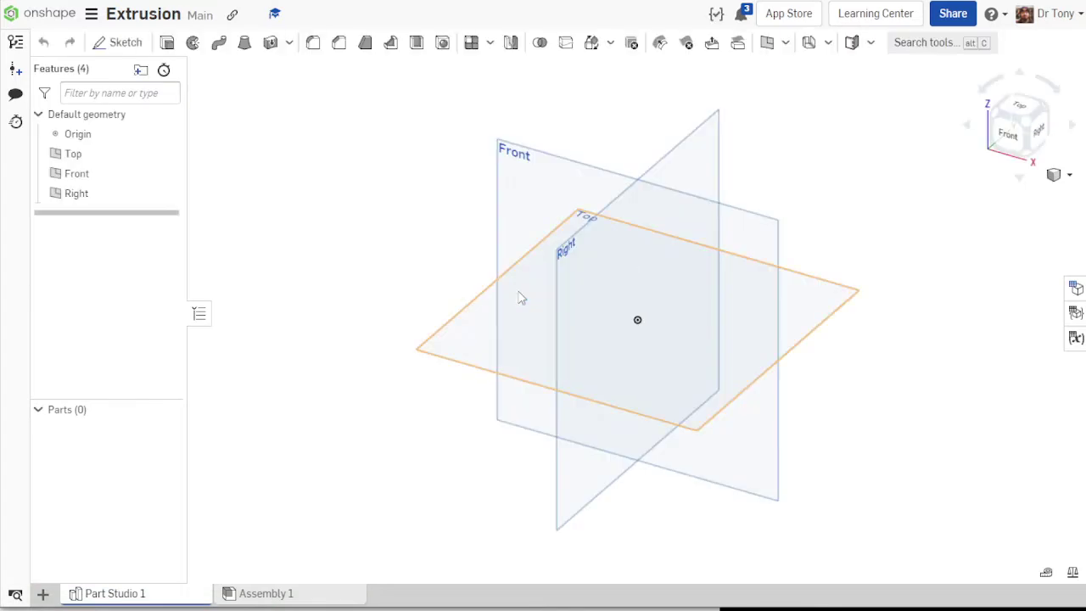
- Start a sketch on the Front plane and view it straight from the front
right_click_drag(332, 328, 367, 309)
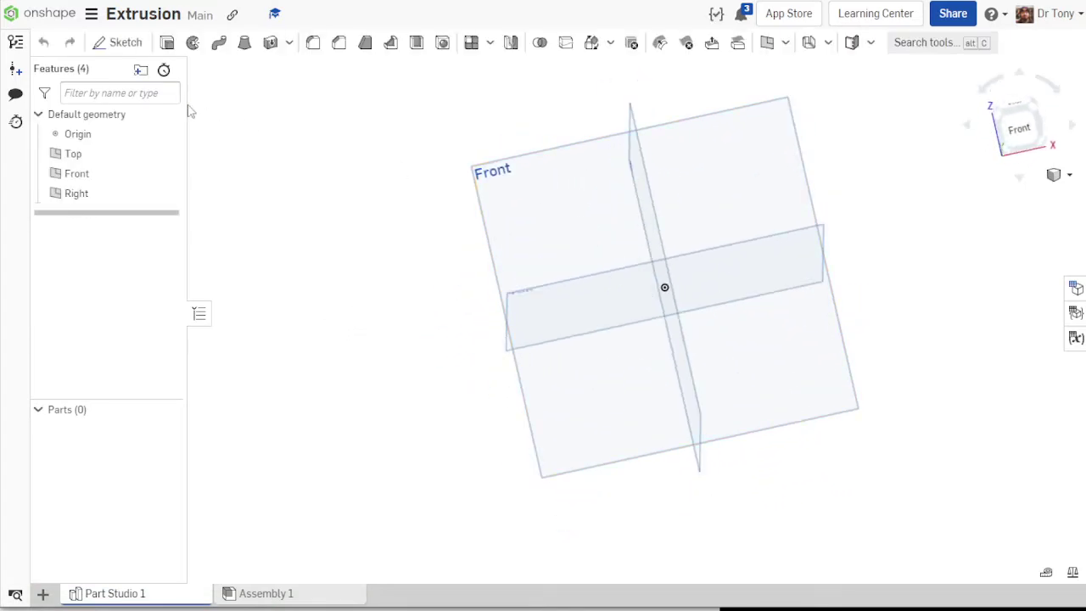
left_click(121, 42)
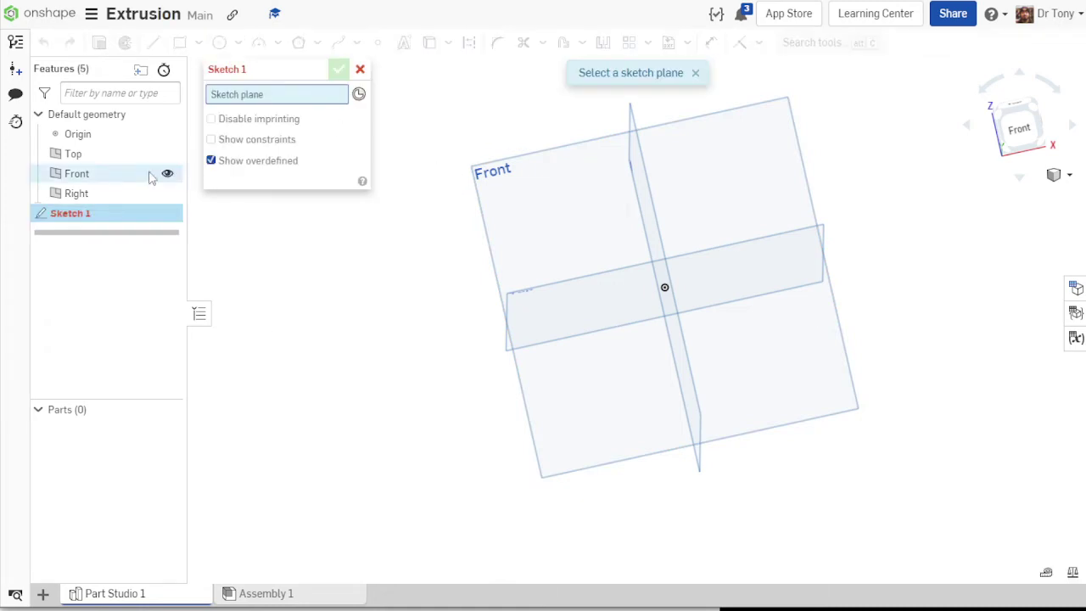
left_click(104, 179)
left_click(1021, 127)
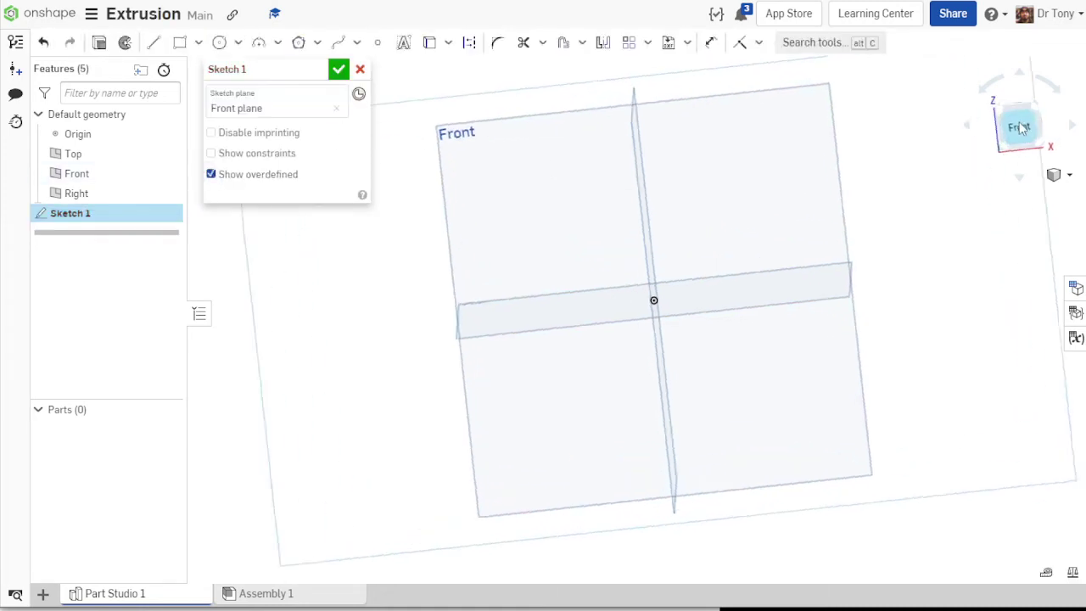
scroll(670, 362, "up", 5)
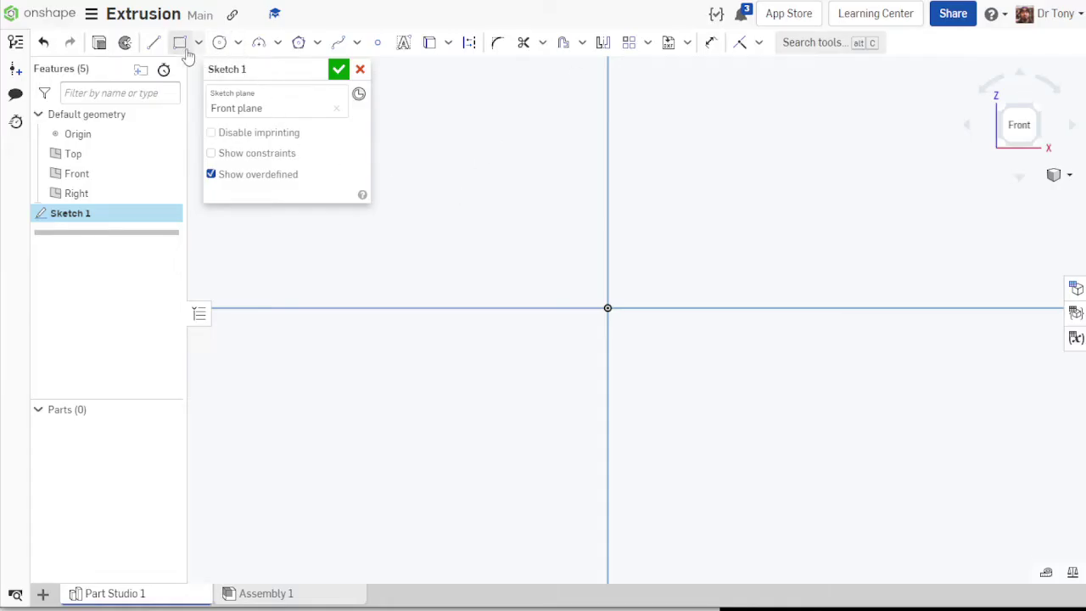
- Sketch a five-line half-slot outline up-left of the origin: diagonal about 6.8, vertical 2.1, short horizontal, vertical 1.9, and top horizontal 7.2
left_click(154, 44)
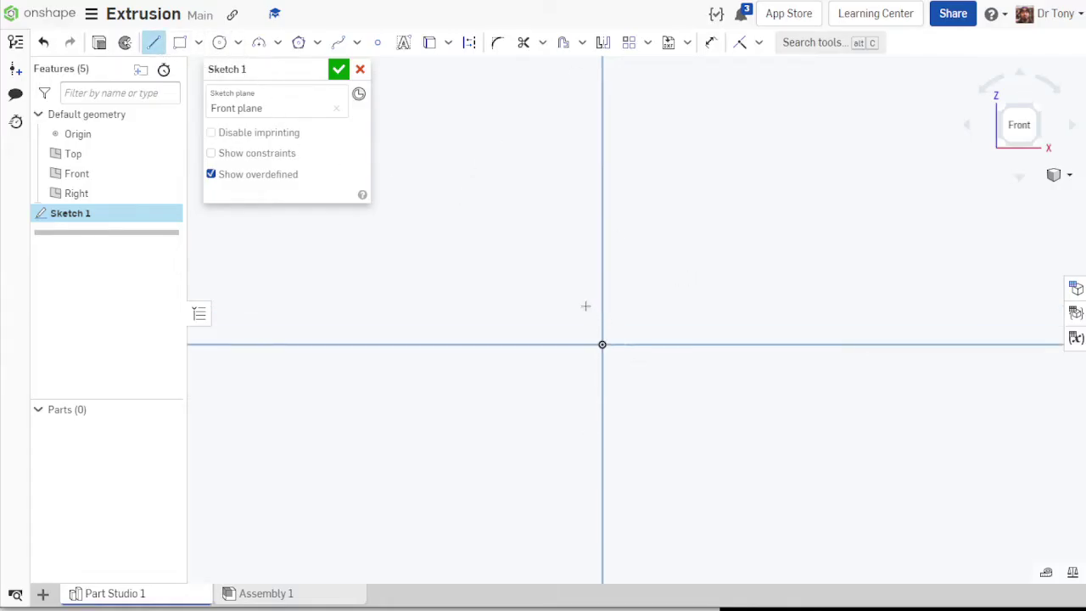
left_click(585, 300)
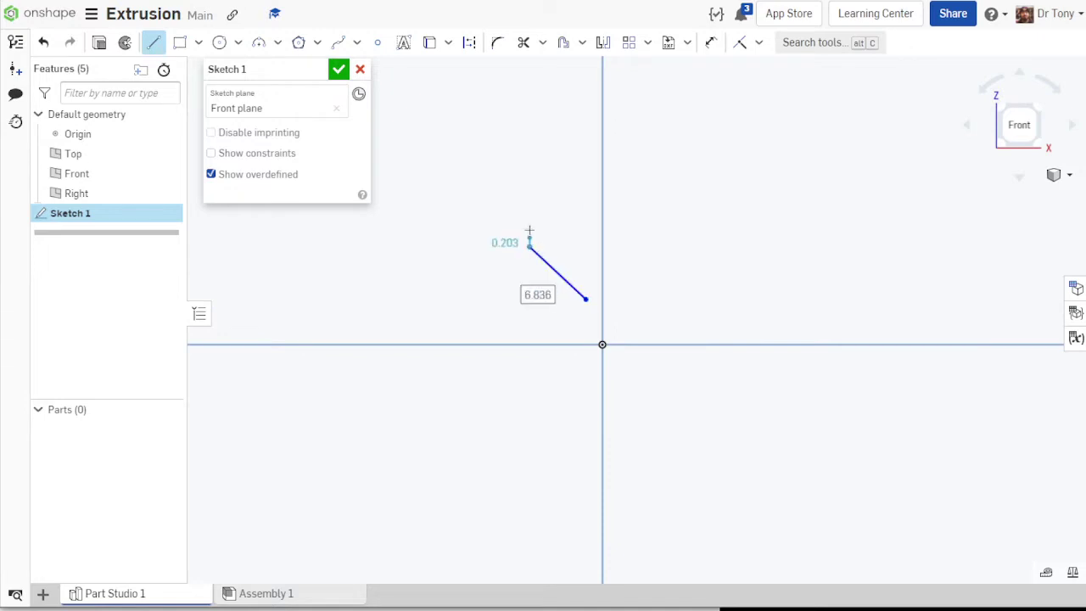
left_click(529, 223)
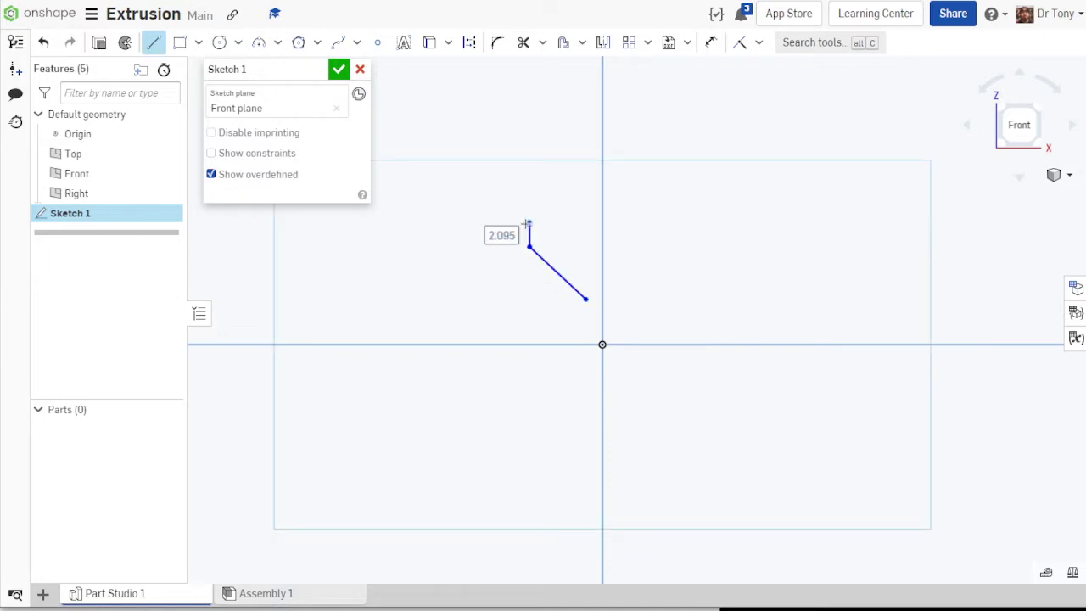
left_click(575, 223)
left_click(575, 202)
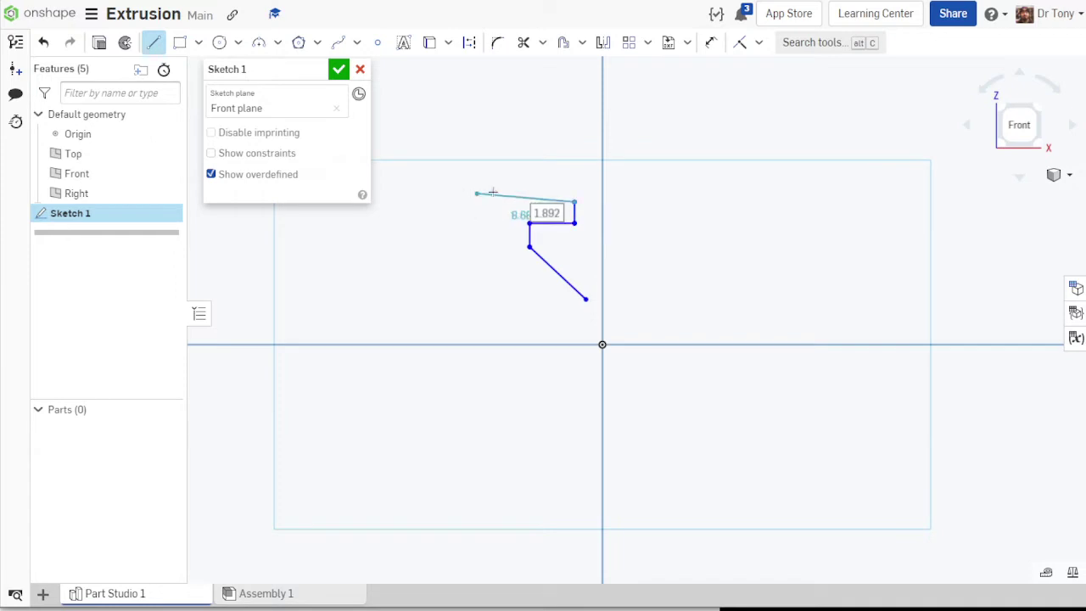
left_click(494, 201)
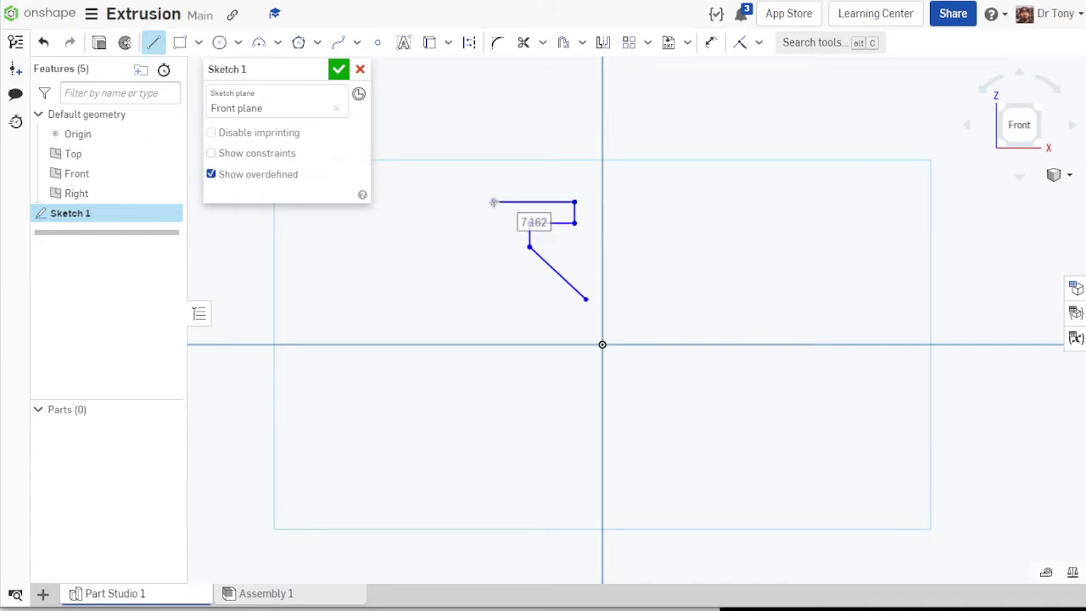
left_click(155, 43)
scroll(549, 123, "down", 1)
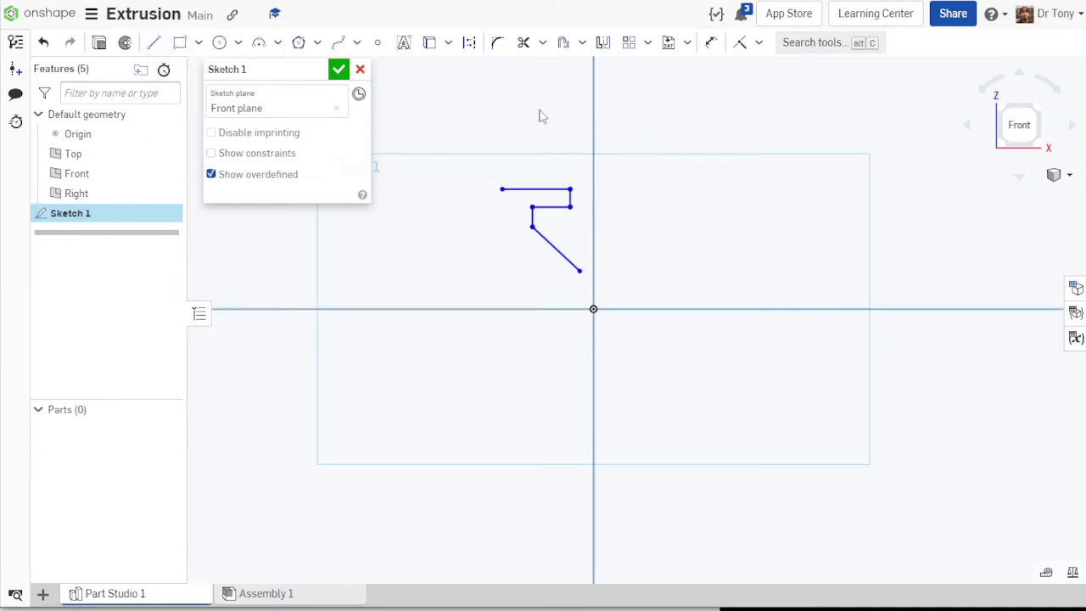
- Mirror all the half-slot lines about the sketch's vertical centre axis, the Right plane
left_click(603, 42)
left_click(588, 144)
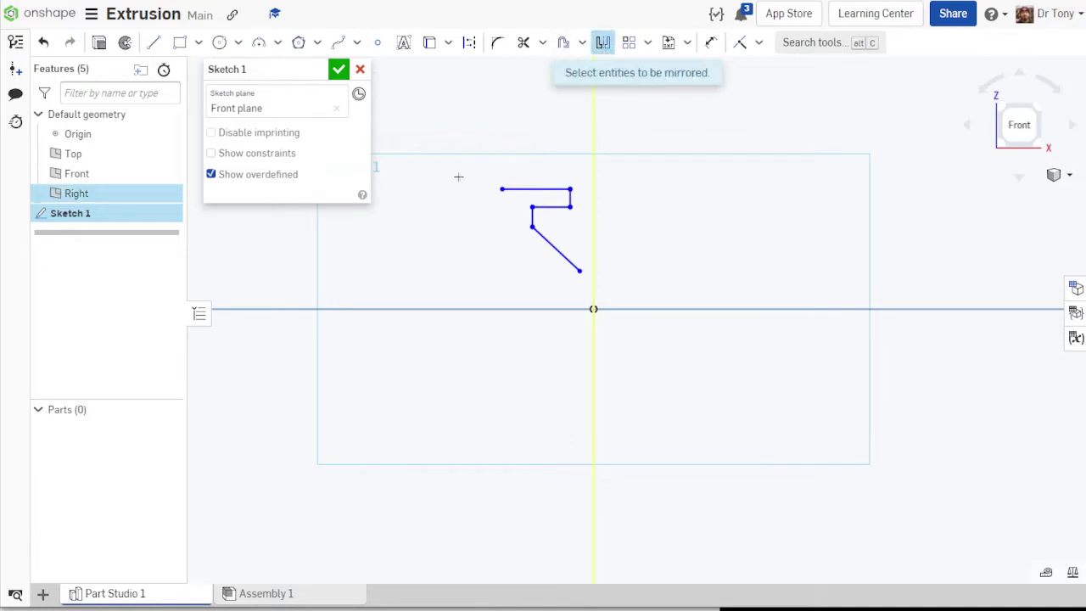
left_click_drag(472, 167, 592, 291)
scroll(599, 219, "up", 2)
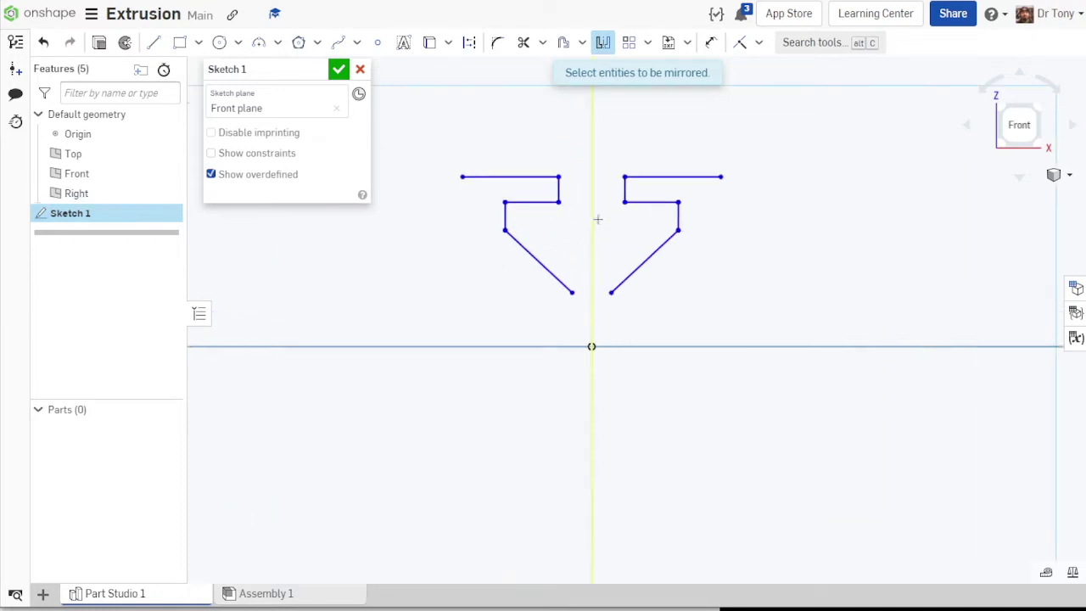
- Join the lower ends of the two mirrored diagonals with a horizontal line about 2.9 long
left_click(154, 42)
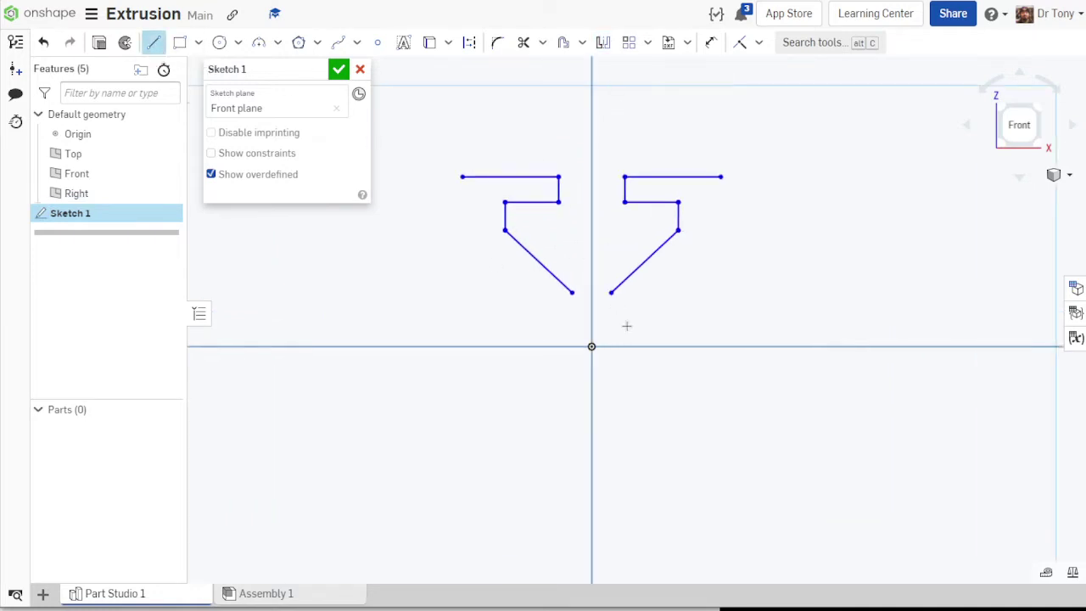
left_click(571, 293)
left_click(609, 293)
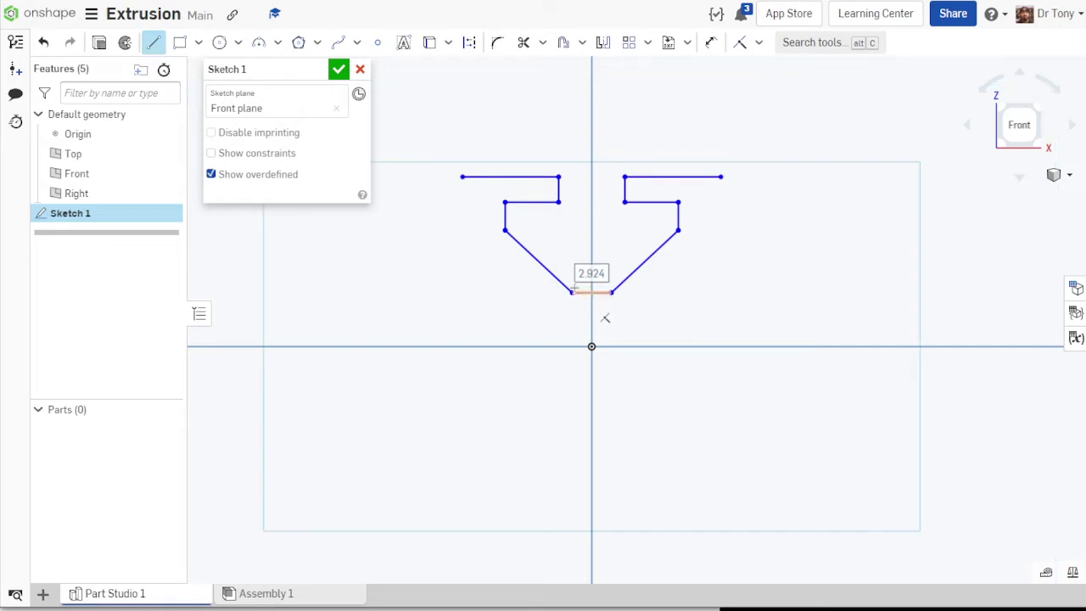
left_click(648, 42)
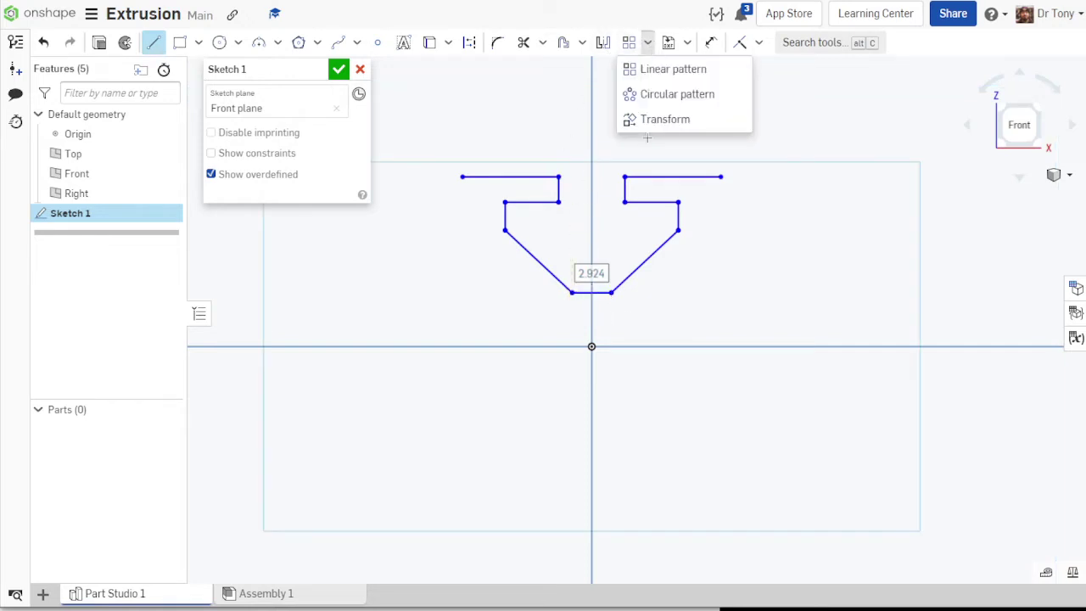
left_click(653, 100)
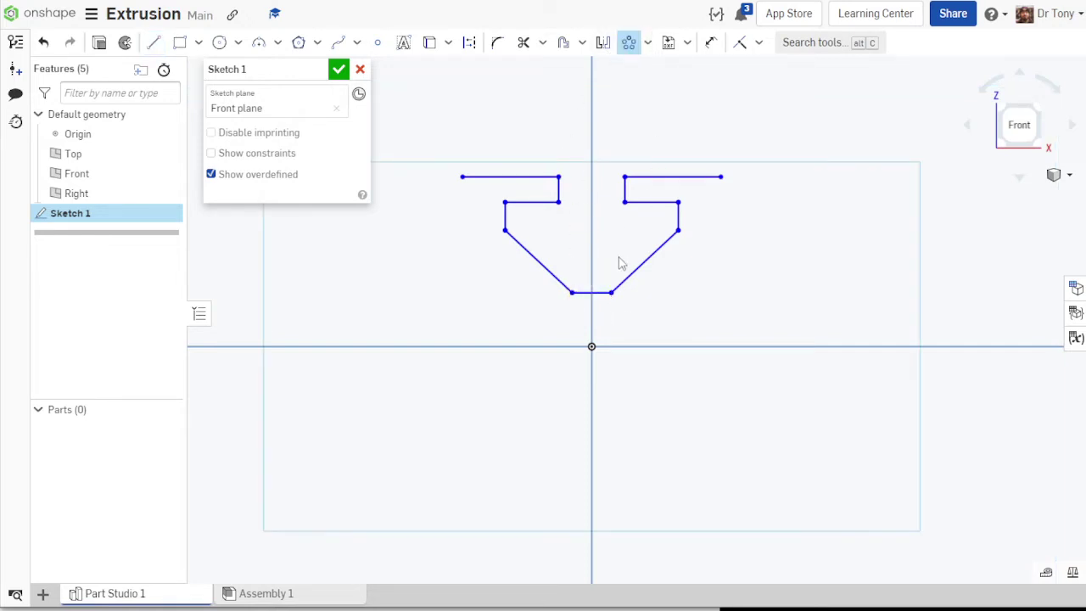
scroll(620, 266, "down", 1)
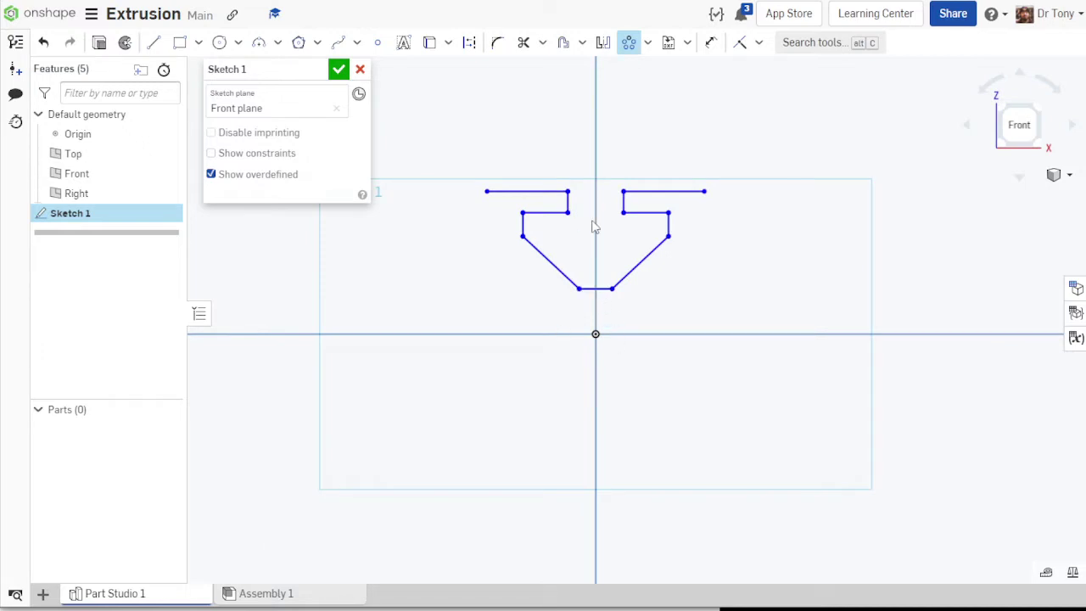
scroll(416, 148, "down", 2)
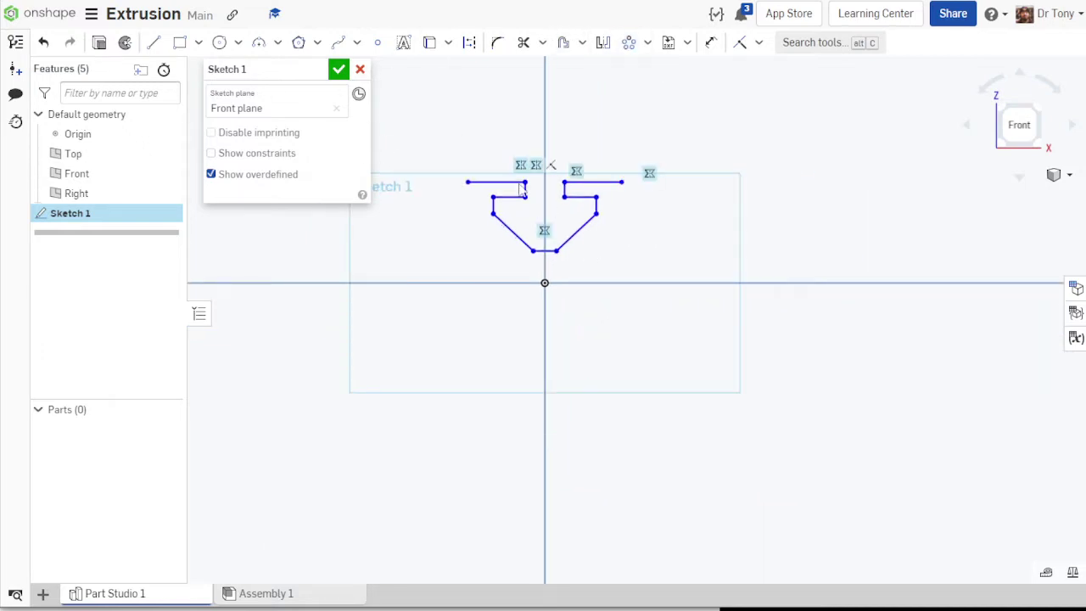
mouse_move(434, 127)
left_mouse_down()
mouse_move(694, 311)
mouse_move(501, 116)
left_mouse_up()
scroll(535, 274, "up", 2)
scroll(612, 269, "down", 2)
scroll(560, 211, "up", 3)
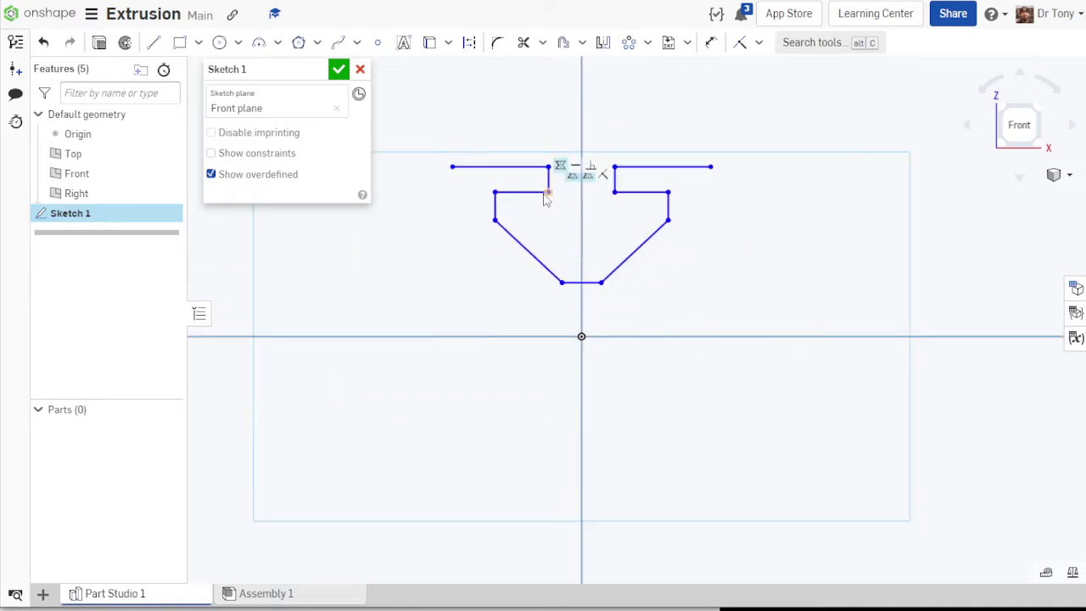
- Circular-pattern the complete slot outline about the origin with 4 instances
left_click(630, 44)
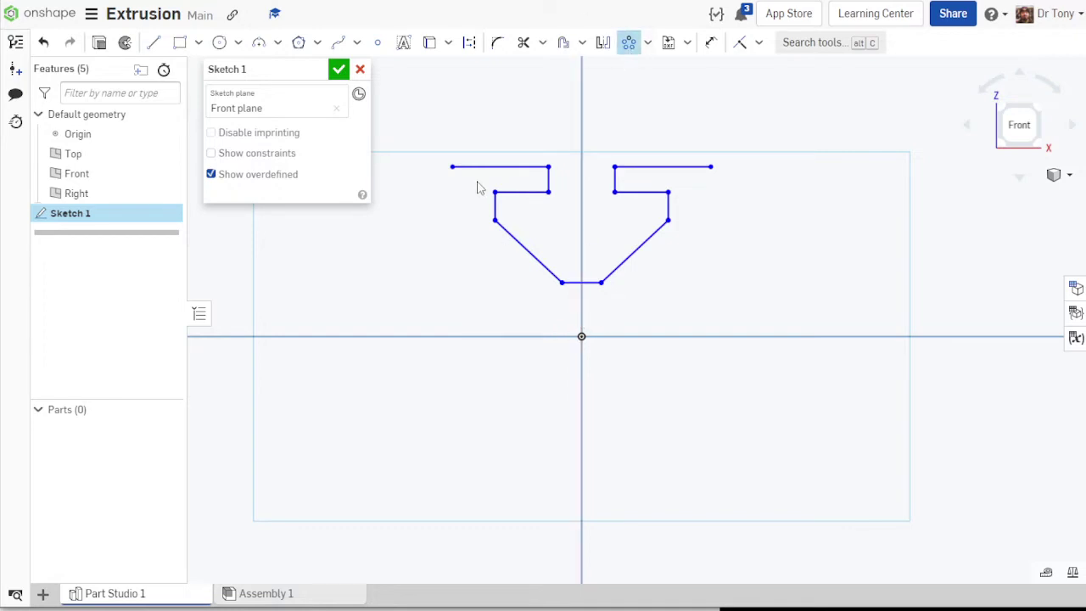
left_click_drag(413, 135, 798, 312)
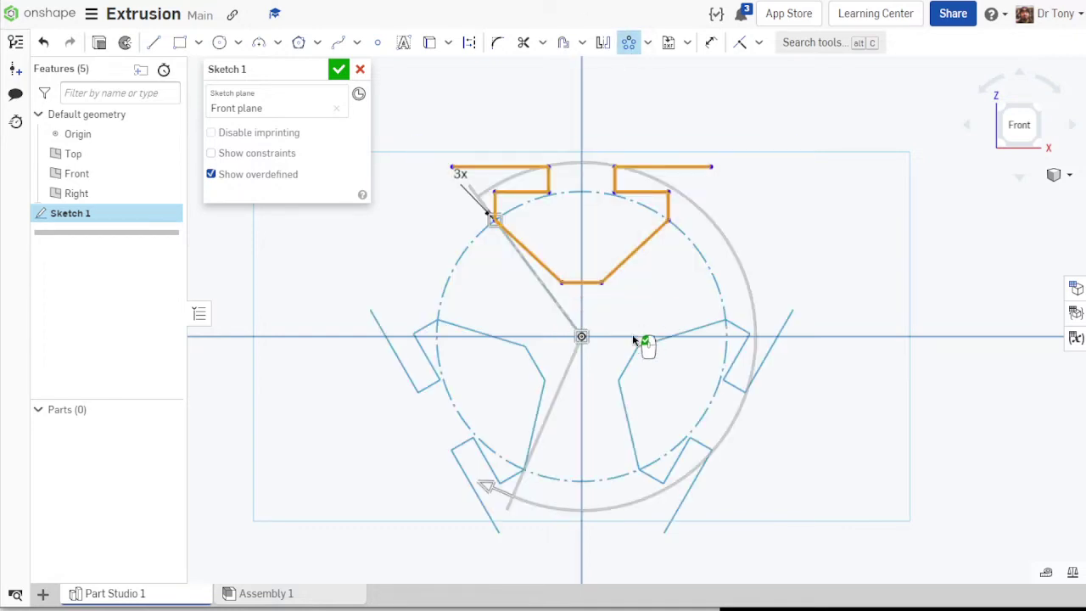
scroll(643, 340, "down", 1)
left_click_drag(487, 199, 436, 213)
double_click(436, 213)
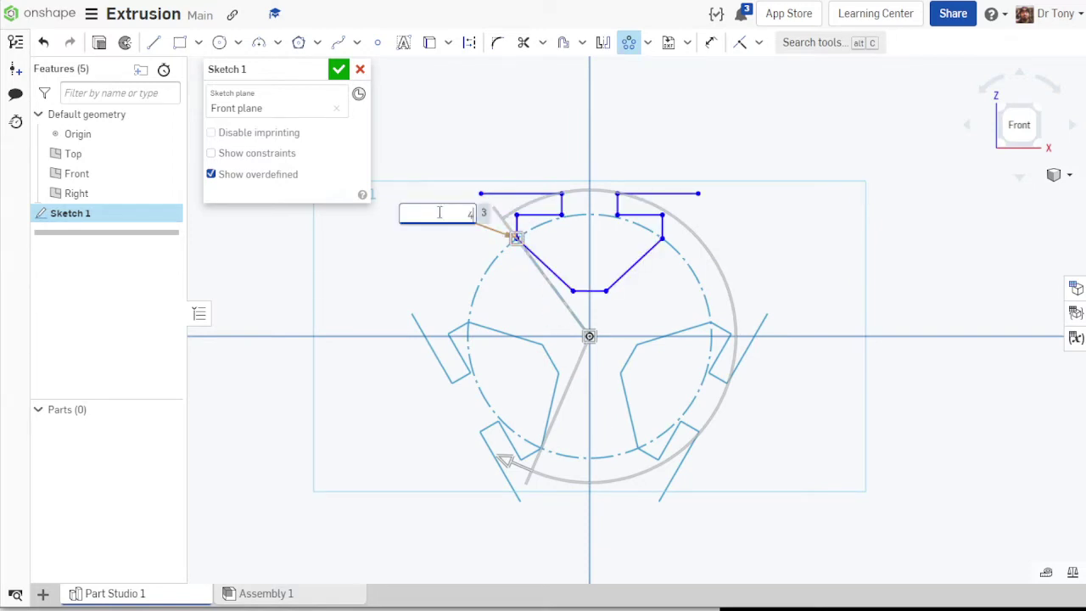
key("Return")
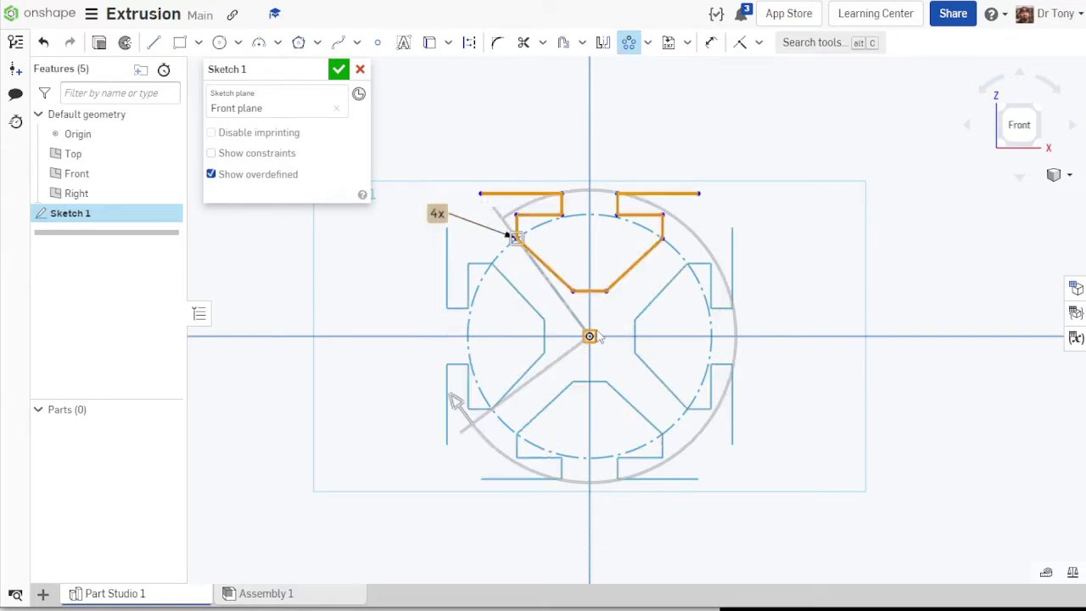
mouse_move(597, 334)
left_mouse_down()
mouse_move(705, 375)
mouse_move(612, 399)
mouse_move(590, 362)
mouse_move(591, 337)
left_mouse_up()
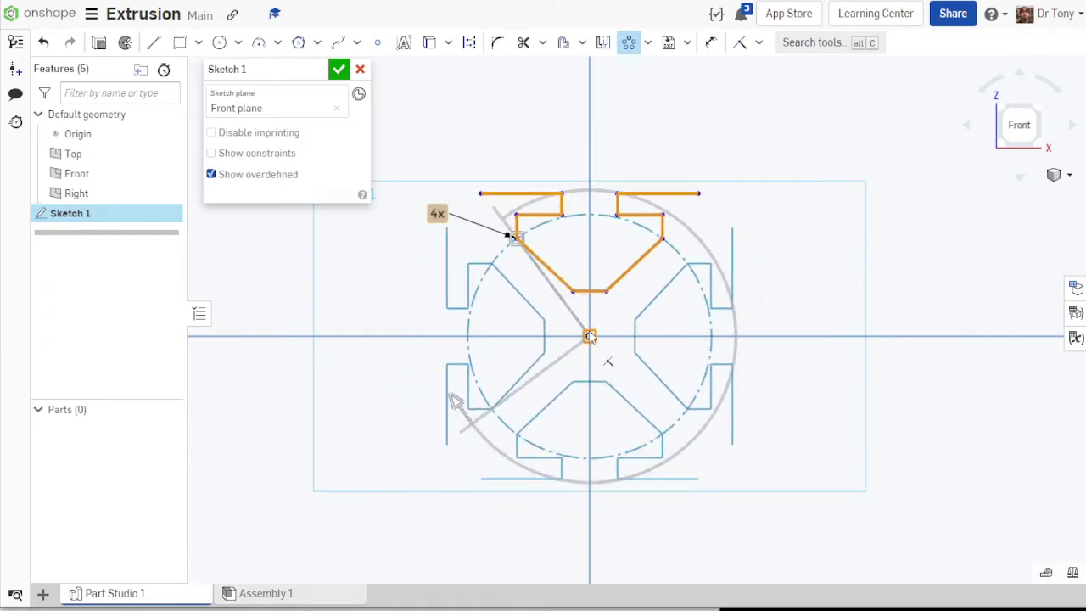
left_click(812, 281)
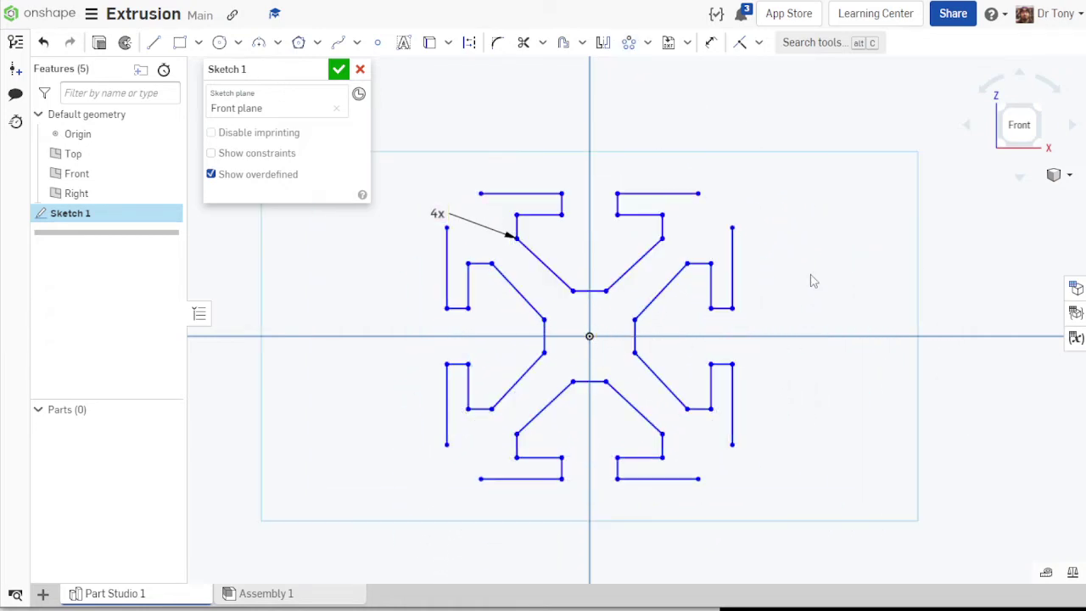
- Make the open ends of the outer edges at the upper-right corner coincident to close the profile corner
left_click(732, 228)
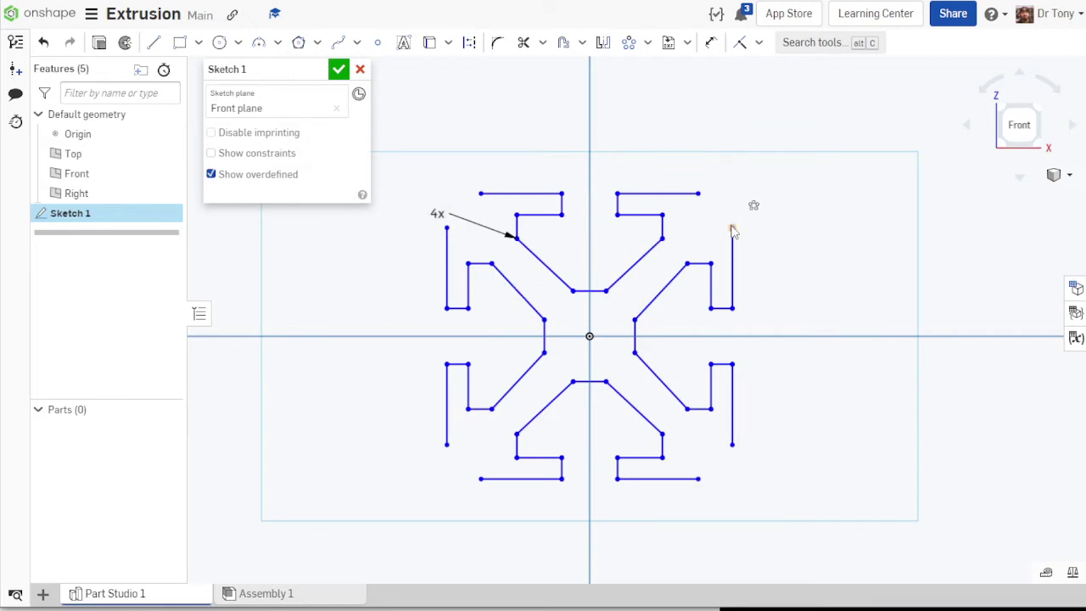
left_click(698, 194)
left_click(759, 42)
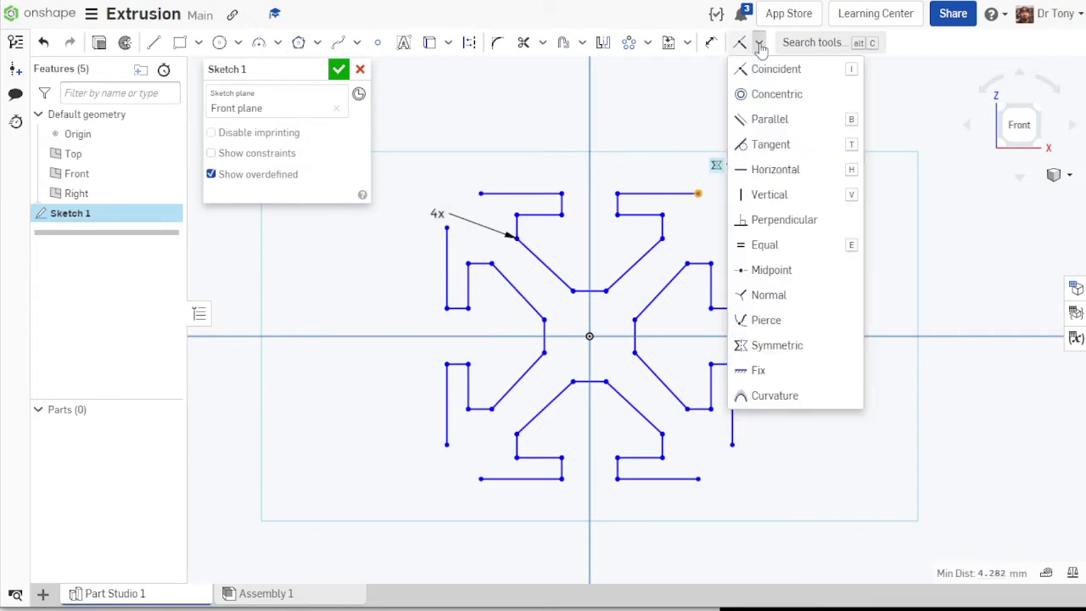
left_click(779, 69)
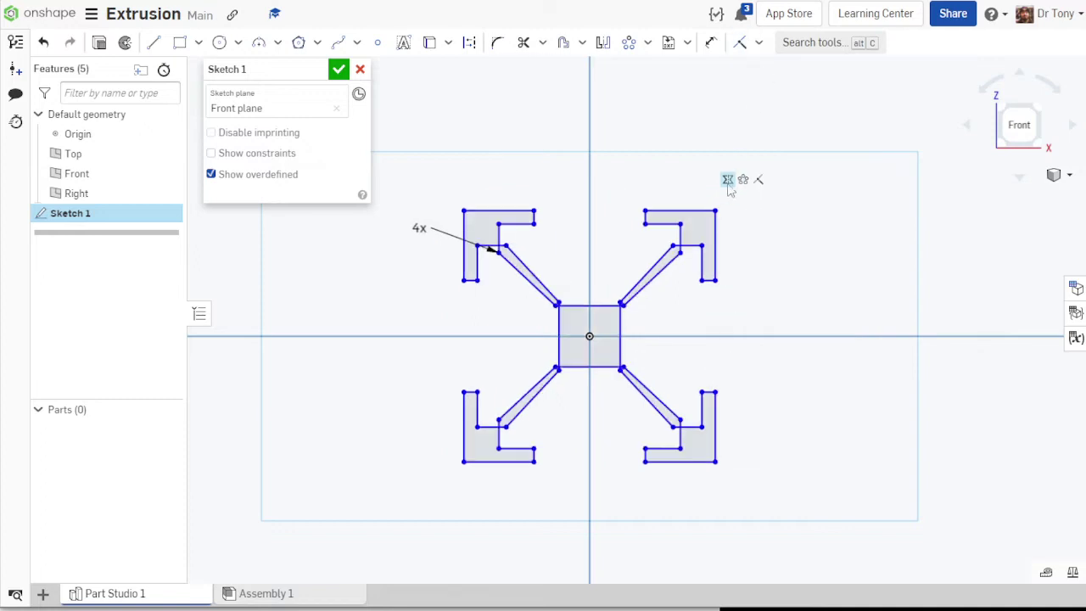
- Reshape the upper-right corner by pulling the arm's crossing ends apart and extending its flange towards the slot opening
scroll(693, 263, "up", 4)
mouse_move(614, 204)
left_mouse_down()
mouse_move(606, 201)
mouse_move(621, 201)
mouse_move(623, 217)
left_mouse_up()
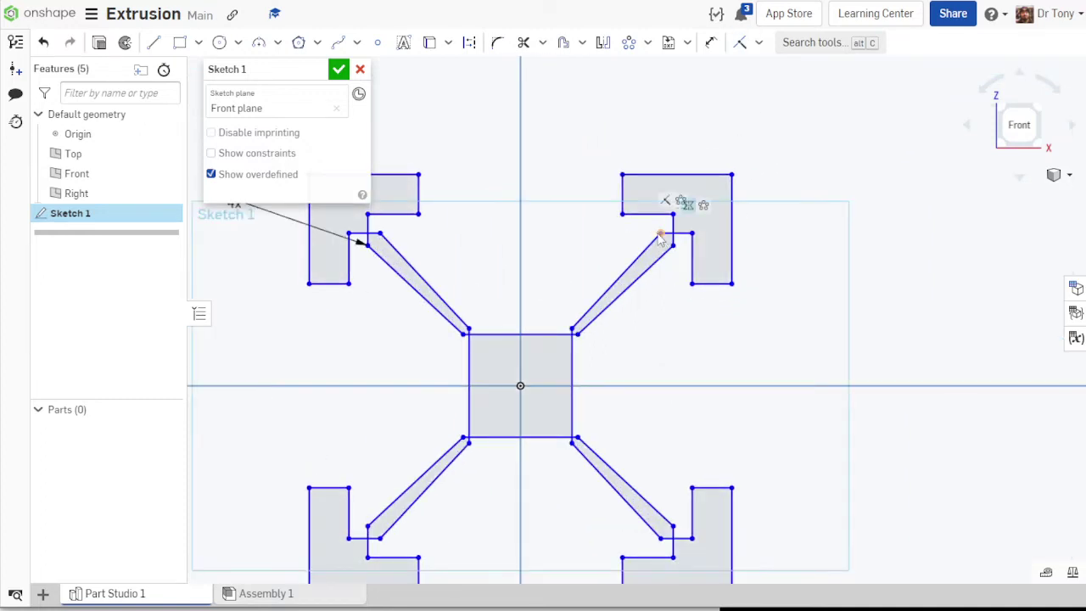
left_click_drag(673, 242, 673, 255)
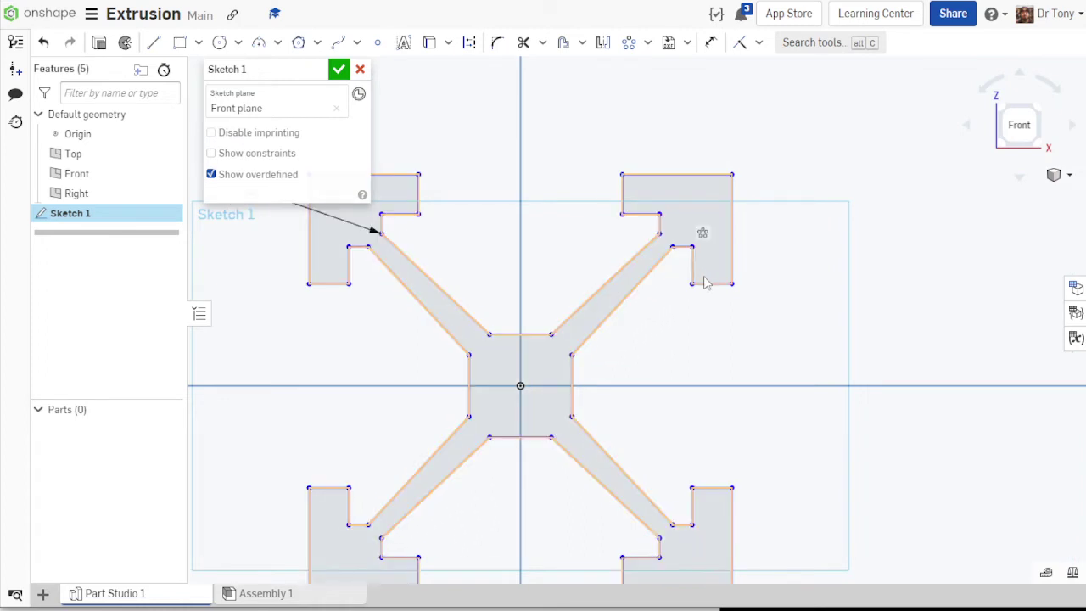
left_click_drag(709, 287, 710, 340)
- Constrain the two diagonal edges of the upper-right arm to be parallel
left_click(636, 291)
left_click(607, 285)
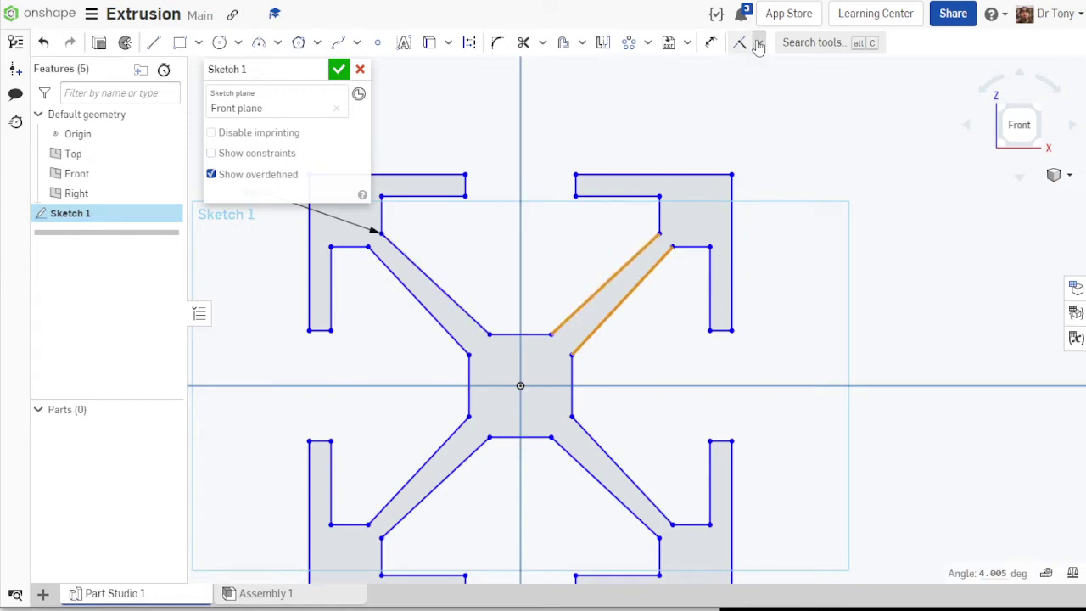
left_click(759, 43)
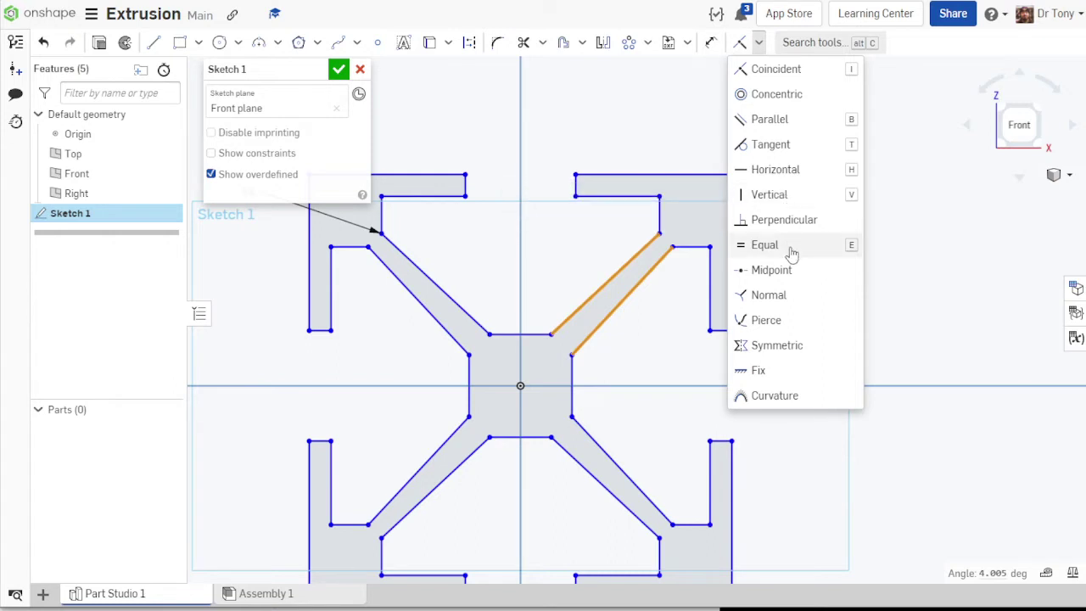
left_click(779, 120)
key("Escape")
scroll(774, 310, "down", 5)
scroll(653, 392, "up", 2)
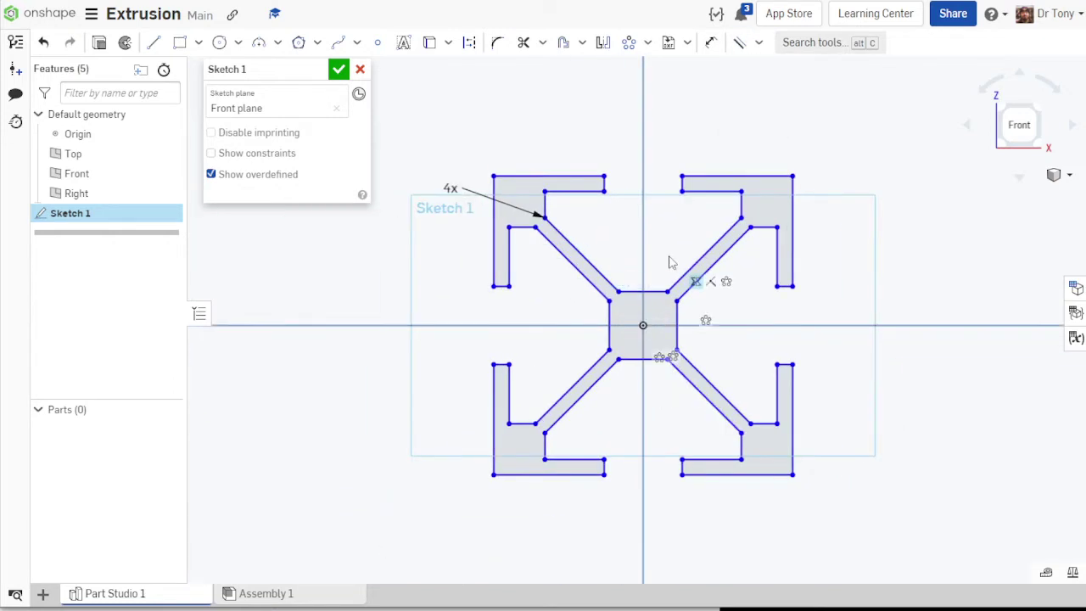
- Dimension the overall profile width between the outer vertical edges as 20 mm
scroll(645, 286, "down", 3)
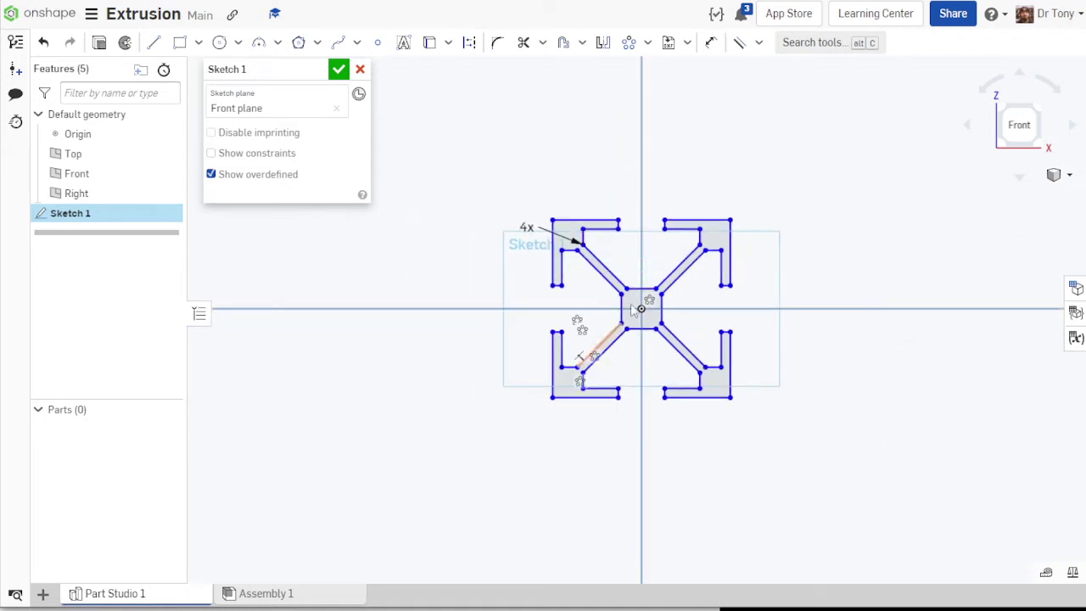
left_click(711, 42)
scroll(523, 326, "up", 3)
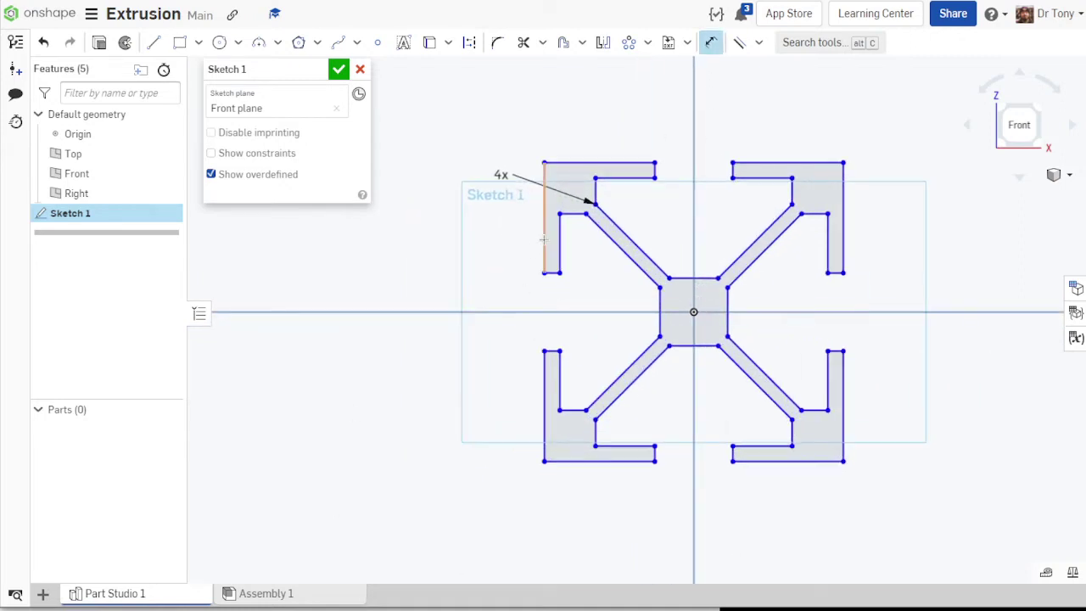
left_click(843, 222)
scroll(787, 322, "down", 3)
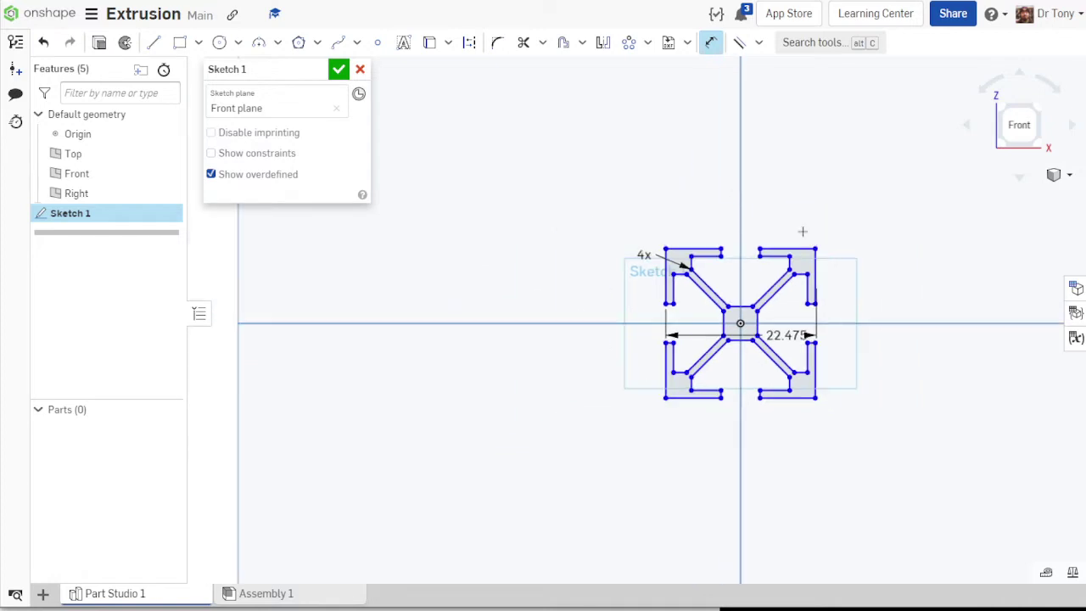
left_click(666, 280)
left_click(823, 148)
type("20")
key("Return")
- Dimension the inner width of the upper slot between its two vertical side walls as 12 mm
scroll(734, 424, "up", 3)
scroll(756, 322, "down", 1)
scroll(743, 331, "up", 1)
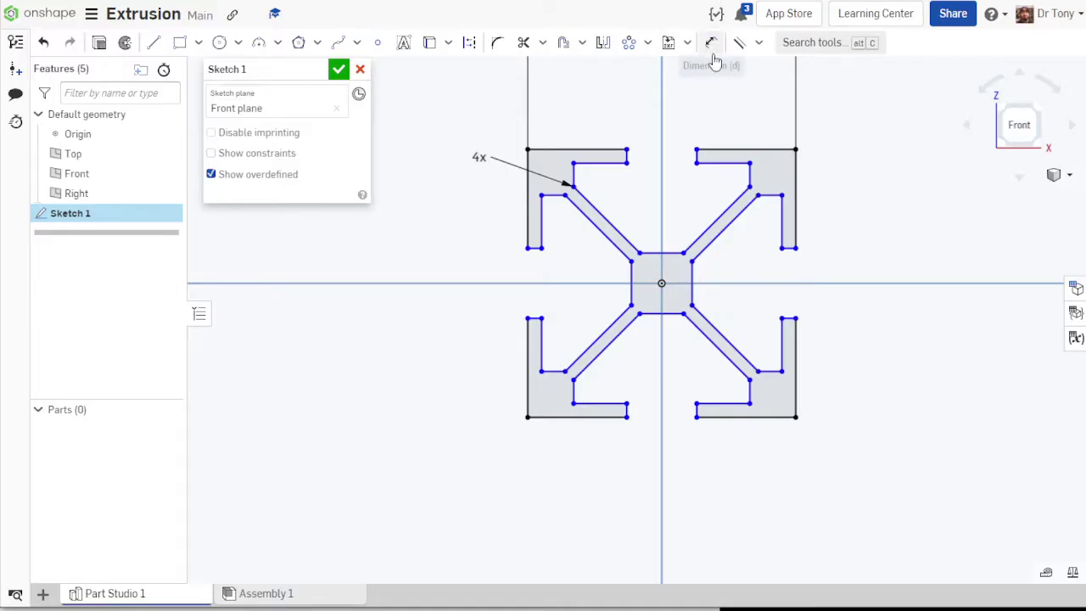
left_click(710, 42)
scroll(605, 151, "up", 3)
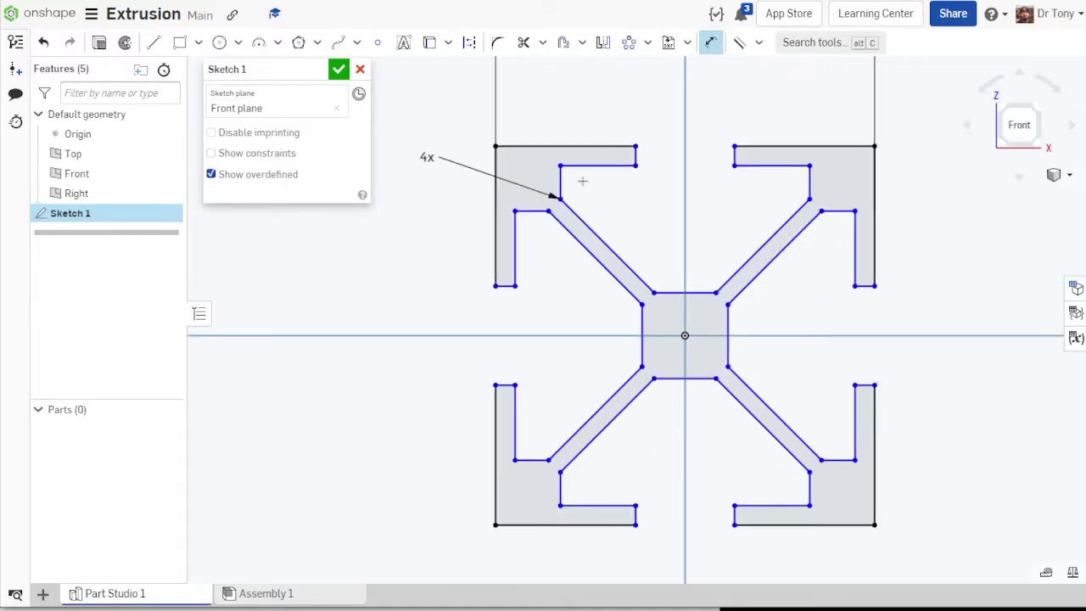
left_click(810, 181)
scroll(682, 428, "down", 4)
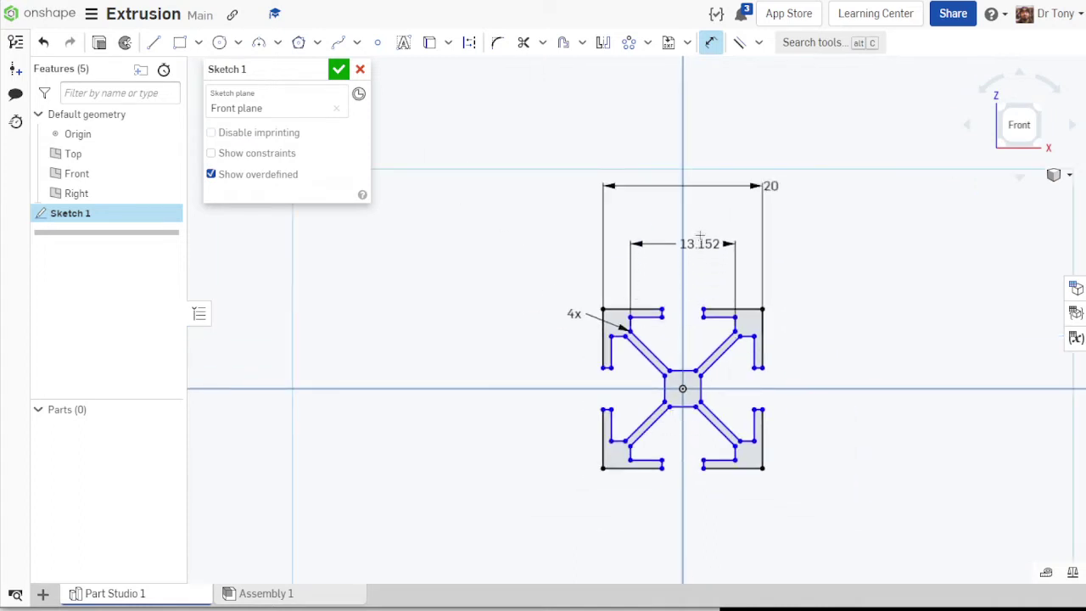
left_click(703, 230)
type("12")
key("Return")
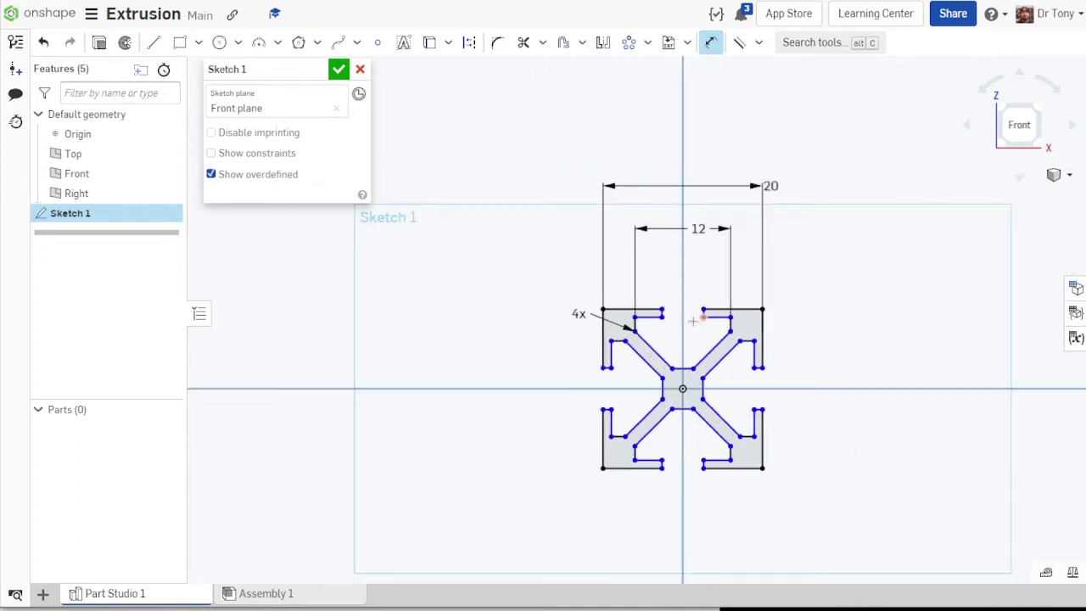
- Dimension the upper slot's opening between the two flange ends as 6 mm
scroll(667, 316, "up", 3)
scroll(657, 310, "up", 2)
left_click(652, 309)
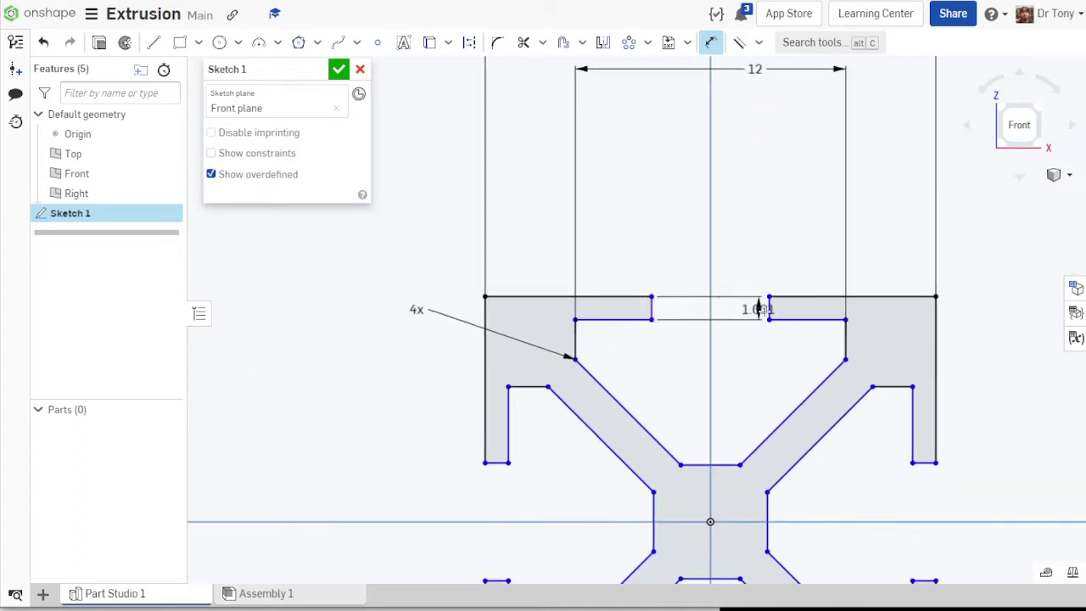
left_click(768, 307)
left_click(721, 174)
type("6")
key("Return")
- Set the width of the central core between its left and right vertical edges to 8 mm
scroll(694, 192, "down", 5)
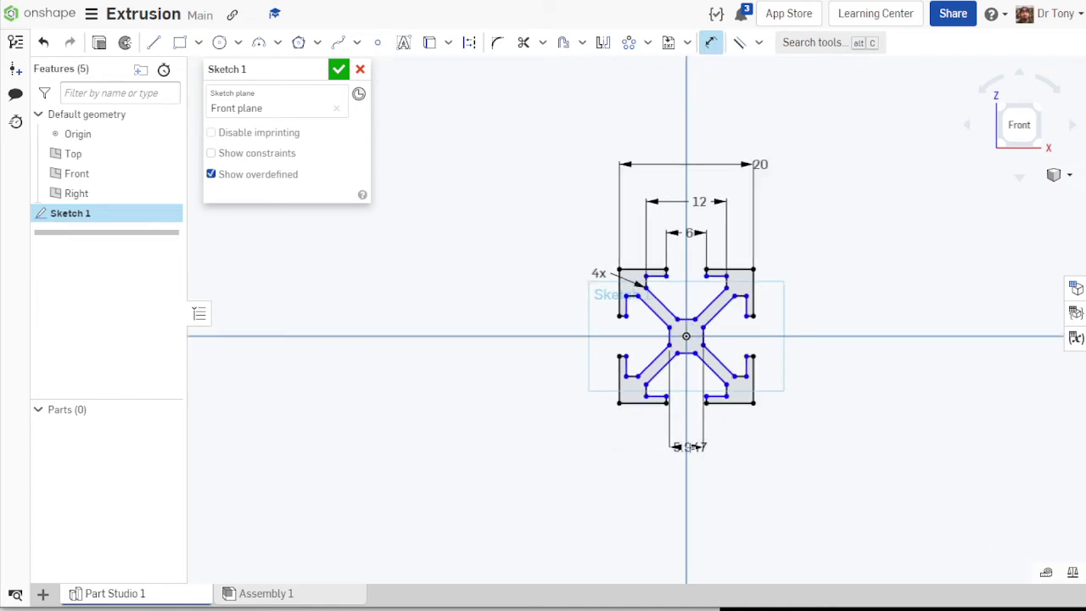
left_click(704, 439)
type("8")
key("Return")
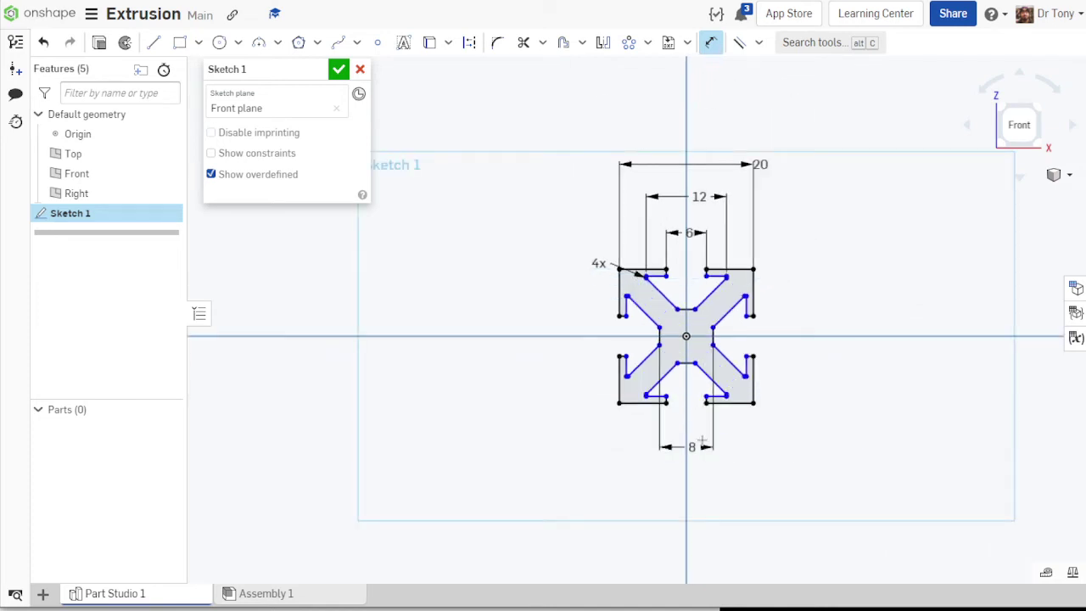
- Dimension the left slot's depth from the core's left edge to the lower-left flange's inner edge as 4 mm
scroll(623, 335, "up", 3)
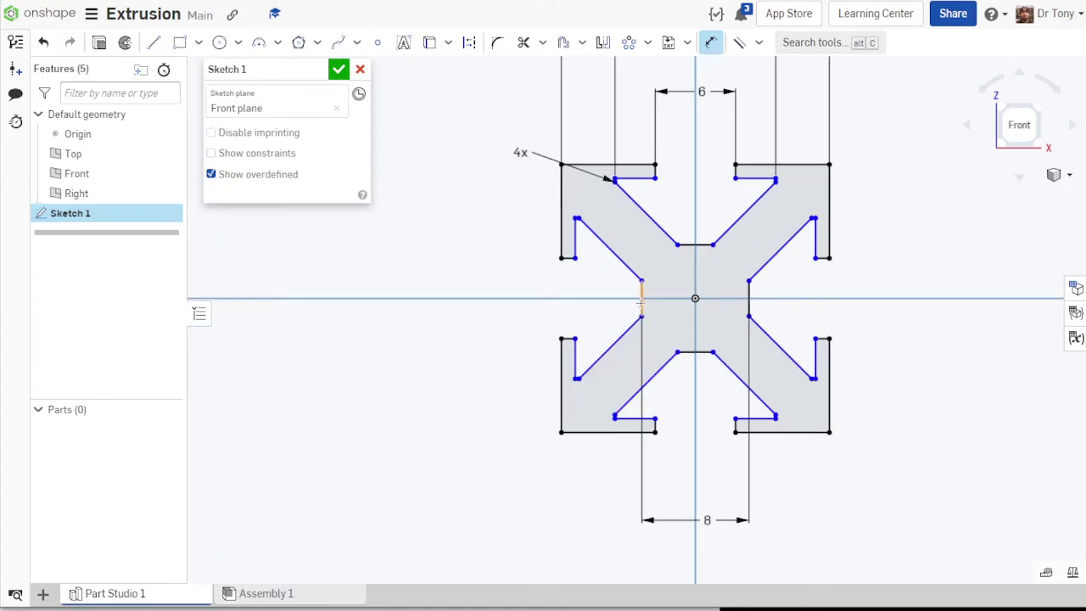
left_click(641, 301)
left_click(577, 363)
left_click(609, 475)
type("4")
key("Return")
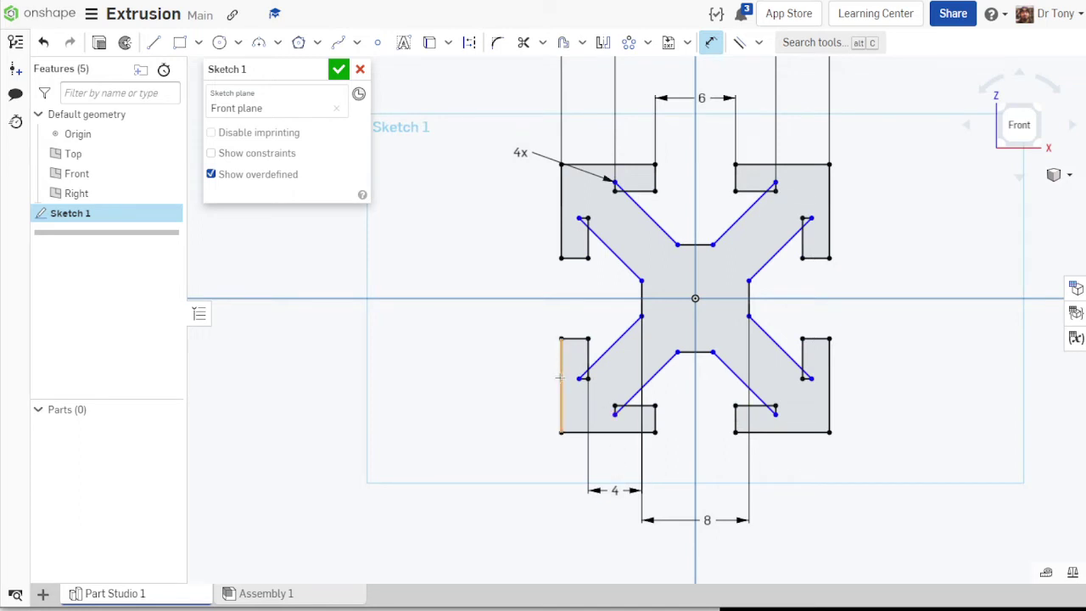
- Centre the text of the 20 mm overall width dimension above the profile and reactivate the Dimension tool
scroll(588, 357, "down", 3)
scroll(627, 475, "up", 5)
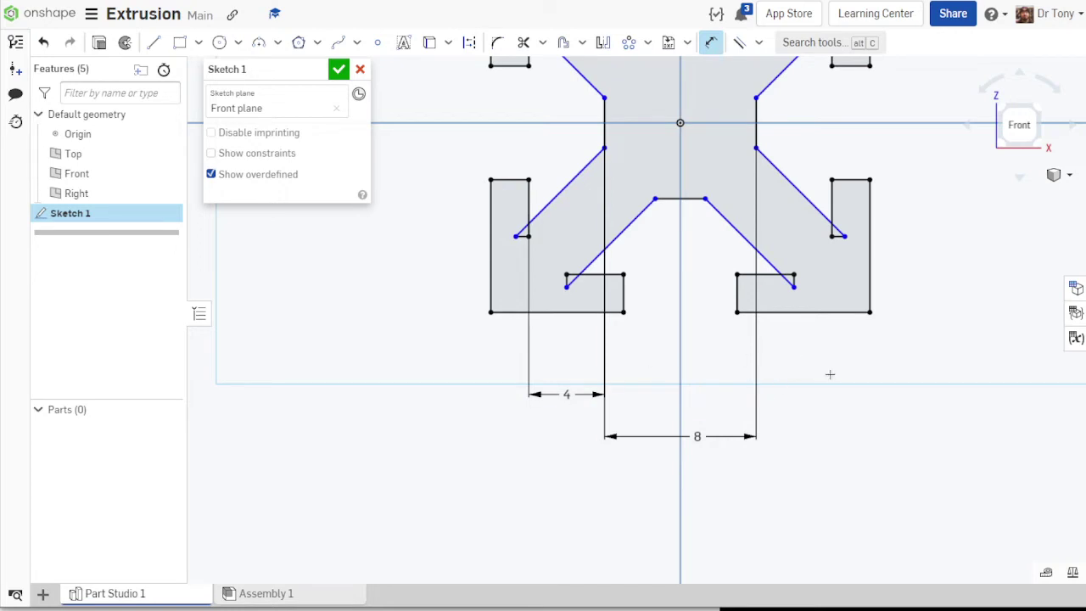
scroll(615, 515, "down", 3)
scroll(609, 511, "up", 3)
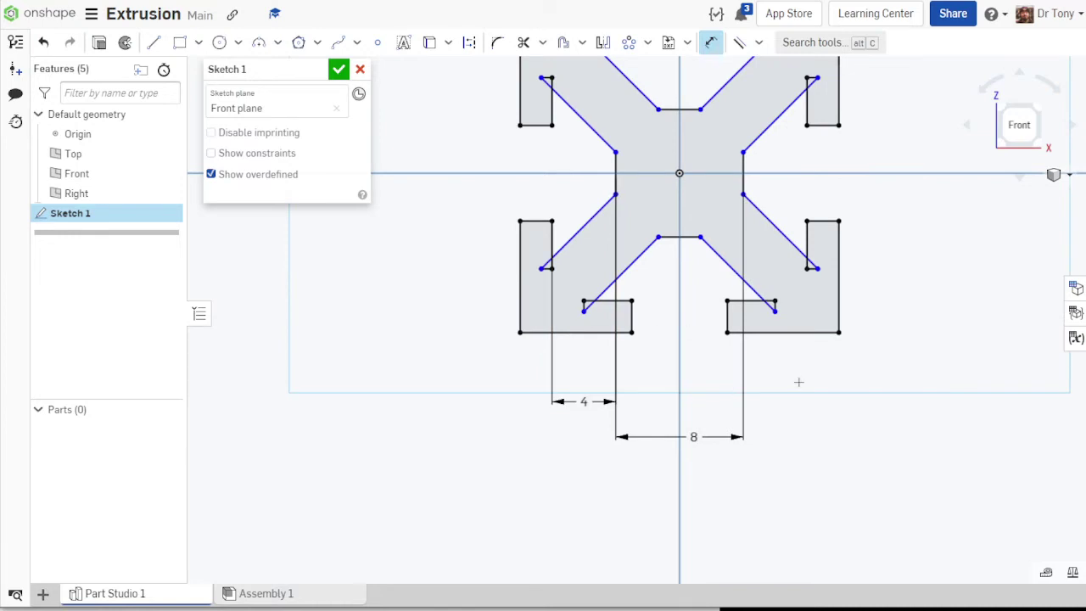
scroll(721, 468, "down", 3)
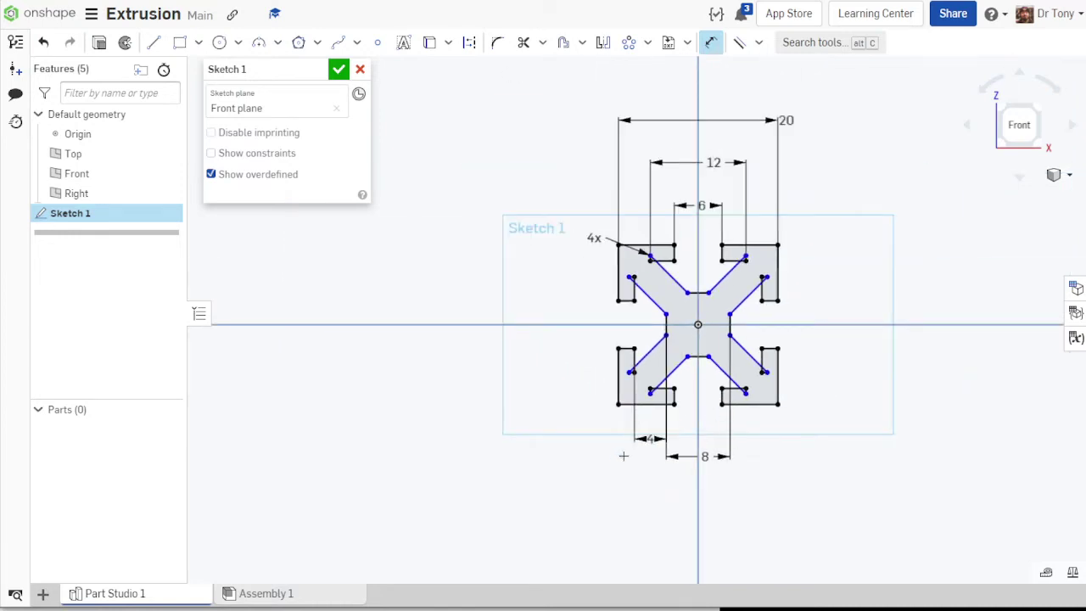
left_click(711, 42)
left_click_drag(784, 119, 709, 121)
left_click(711, 42)
scroll(647, 415, "up", 3)
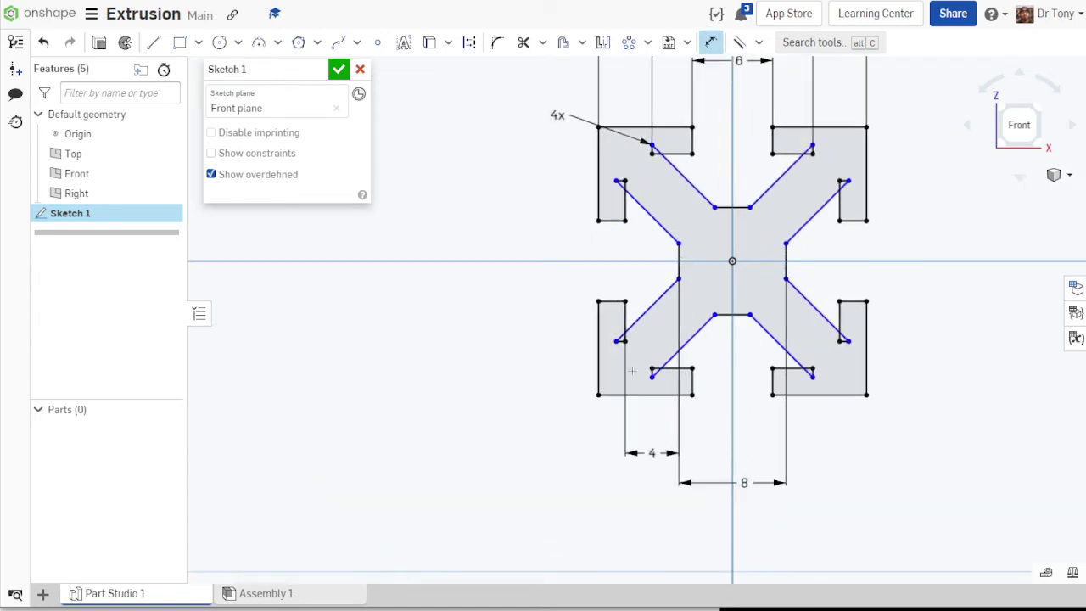
- Try to dimension the lower-left flange's thickness as 2 mm, and delete that dimension again
left_click(624, 321)
left_click(597, 328)
left_click(575, 470)
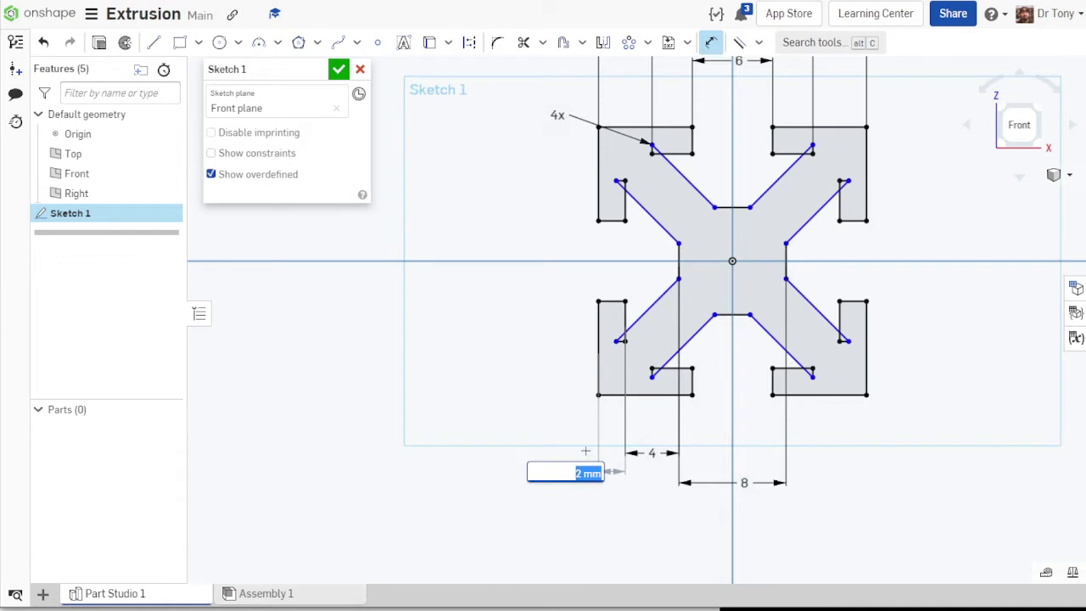
key("Return")
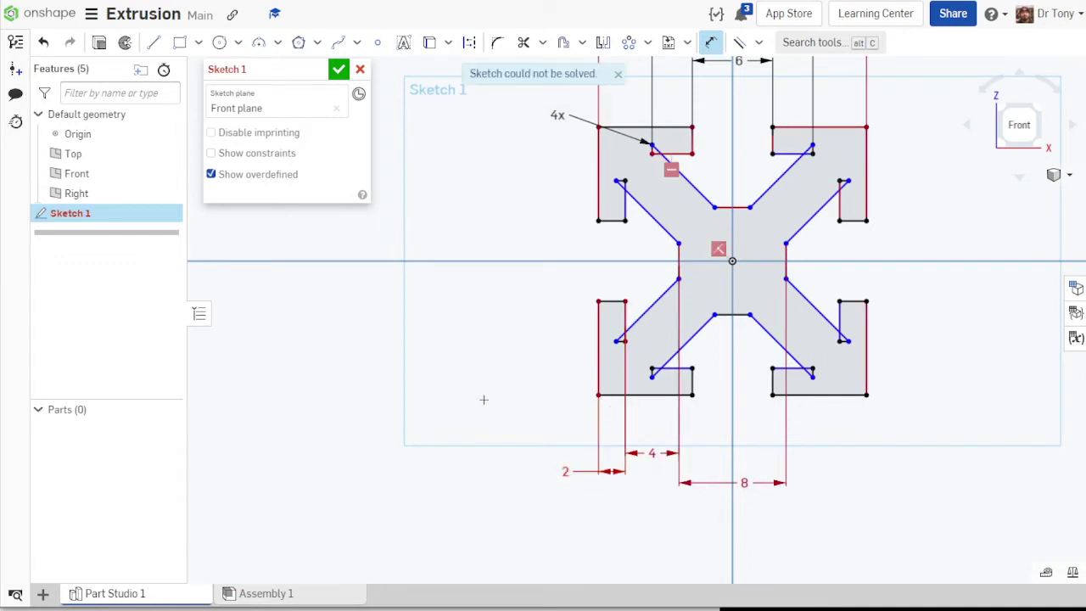
scroll(541, 463, "down", 3)
scroll(699, 253, "down", 2)
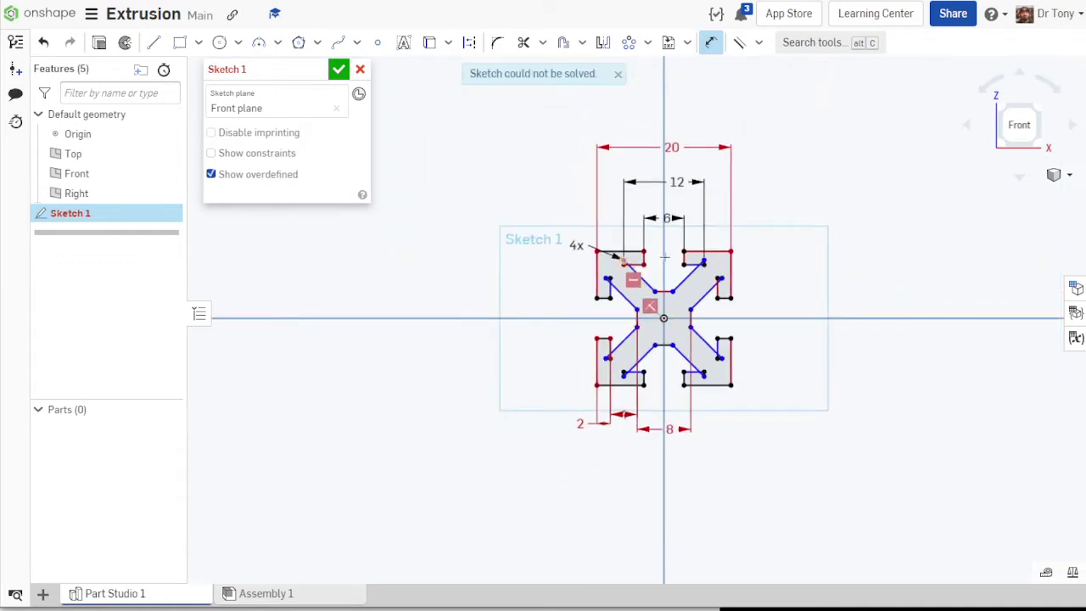
scroll(684, 509, "up", 1)
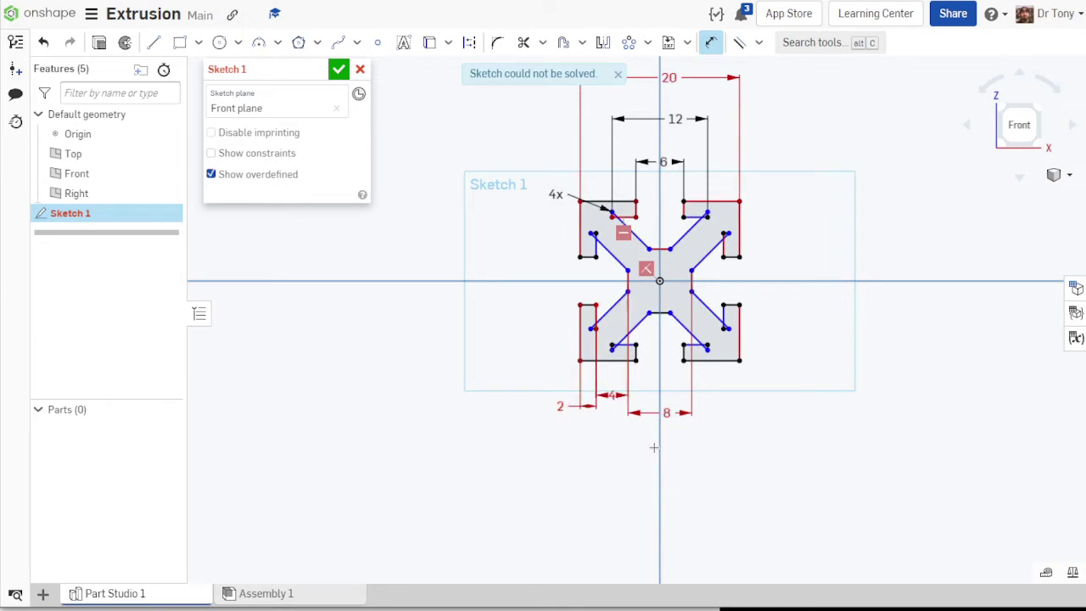
scroll(653, 447, "down", 1)
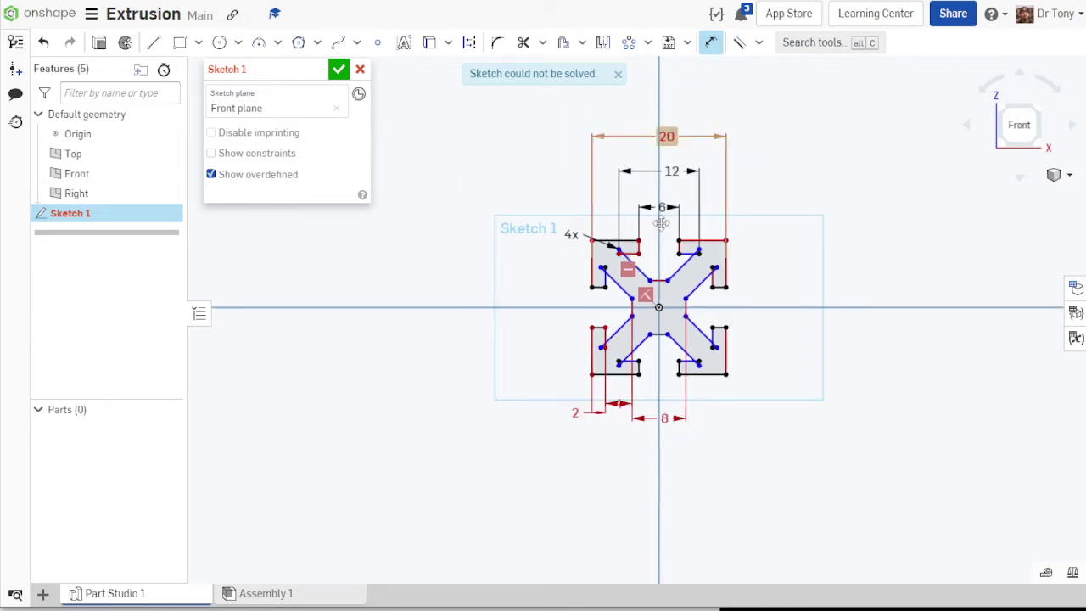
left_click(575, 410)
key("Delete")
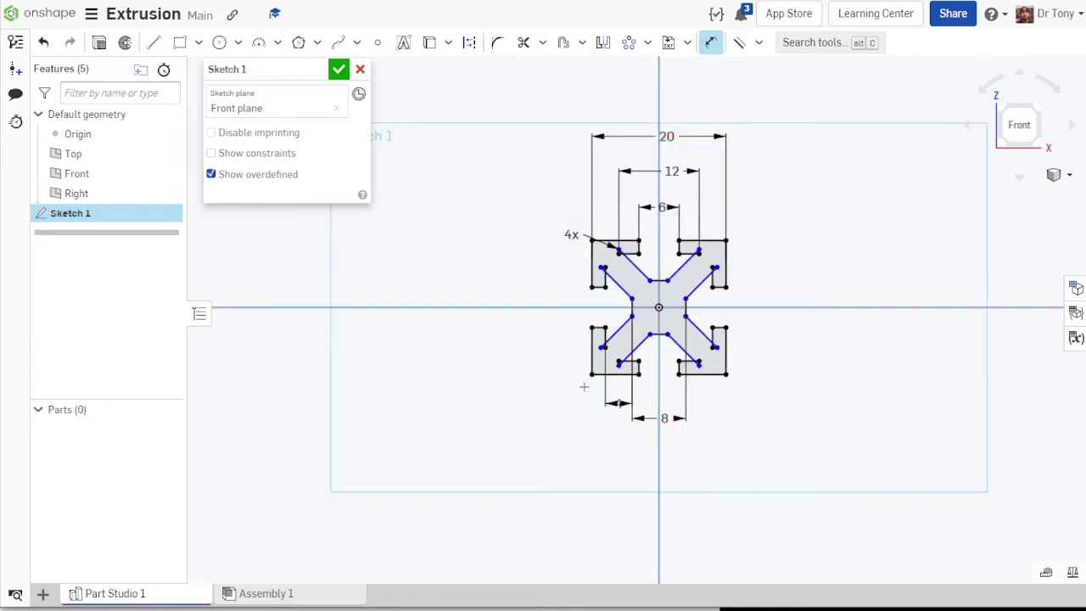
- Pull the upper-left diagonal web's endpoint clear of the flange so the web narrows, and dimension the web's thickness as 1.5 mm
scroll(604, 277, "up", 3)
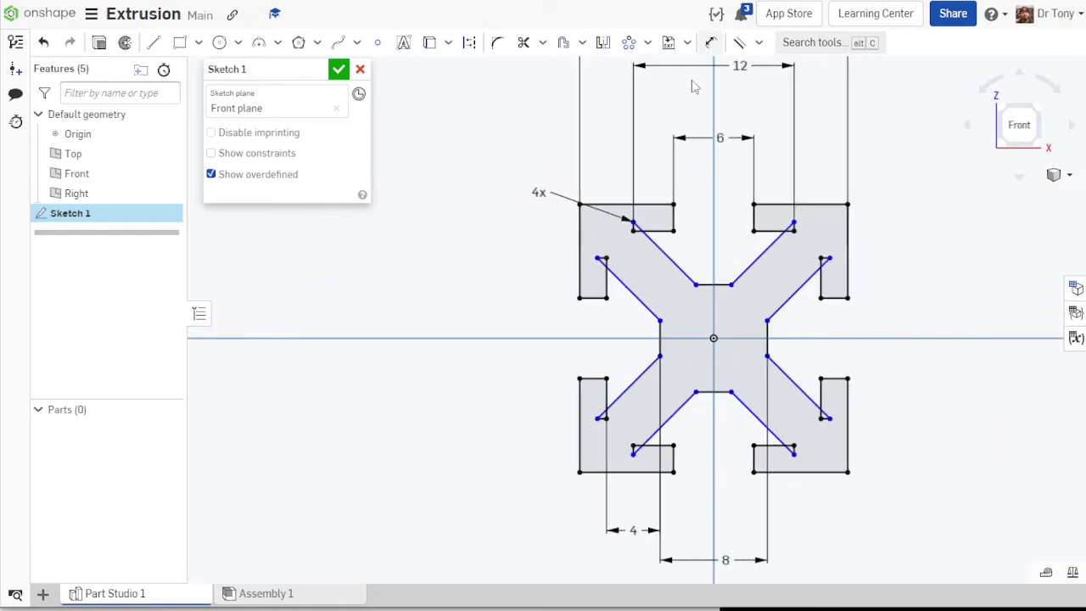
mouse_move(598, 259)
left_mouse_down()
mouse_move(628, 258)
mouse_move(617, 258)
left_mouse_up()
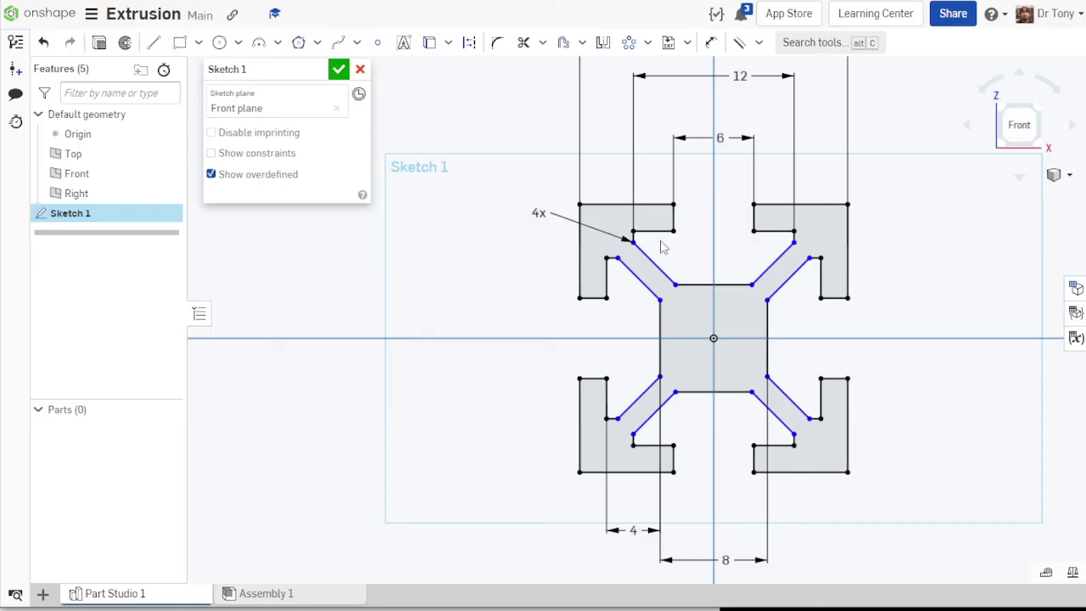
left_click(711, 43)
left_click(646, 258)
left_click(524, 152)
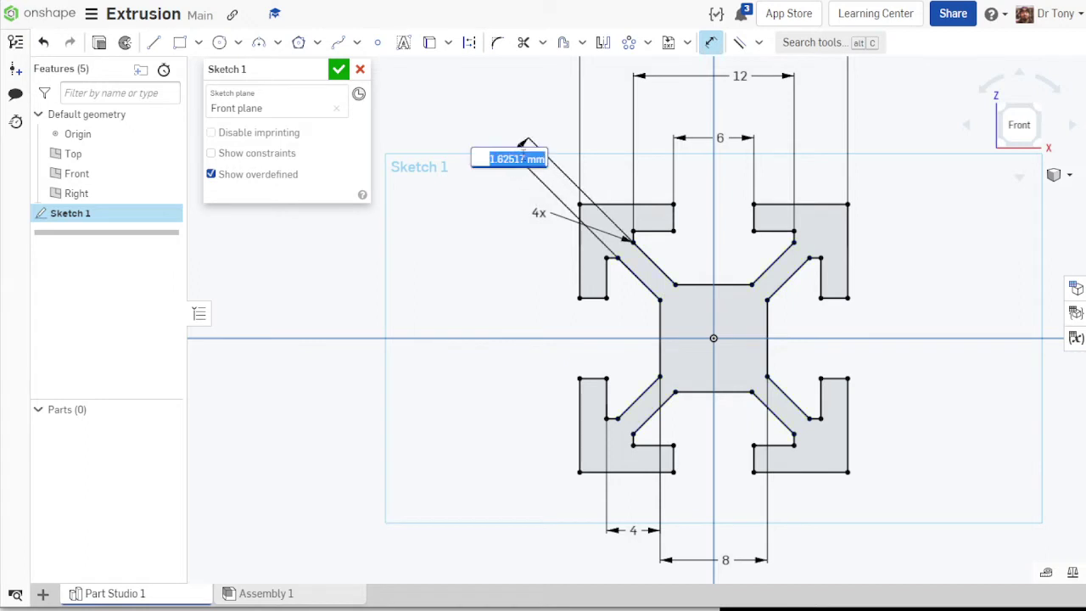
key("Return")
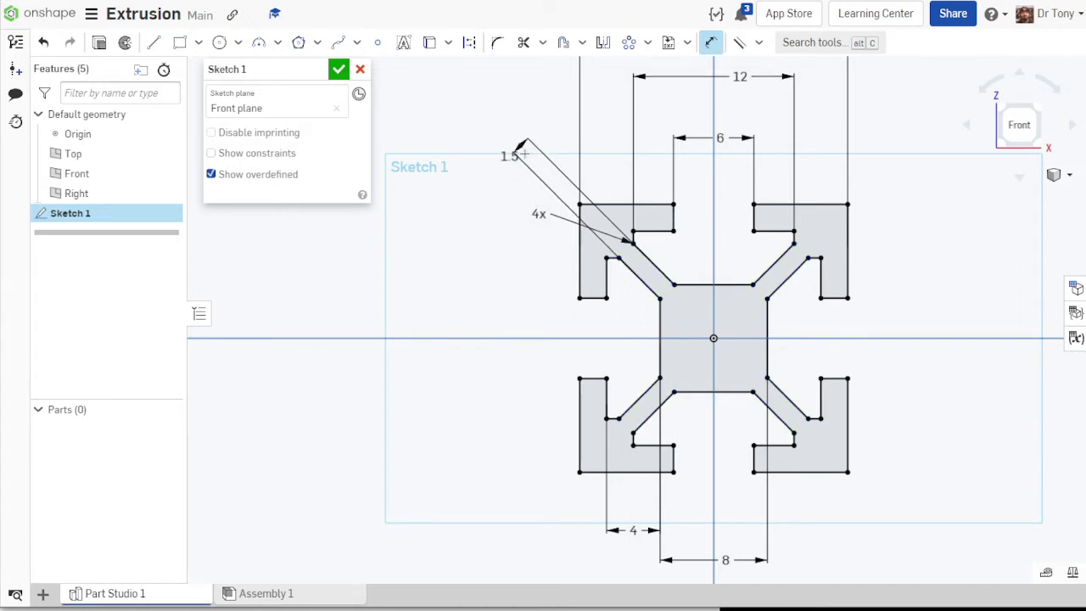
left_click(219, 43)
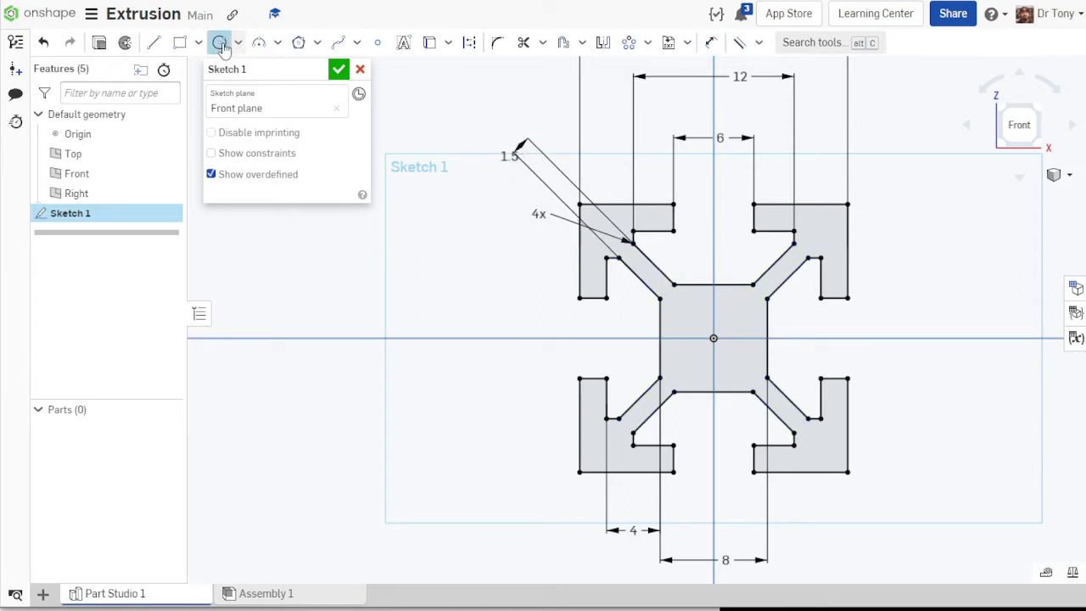
left_click(710, 338)
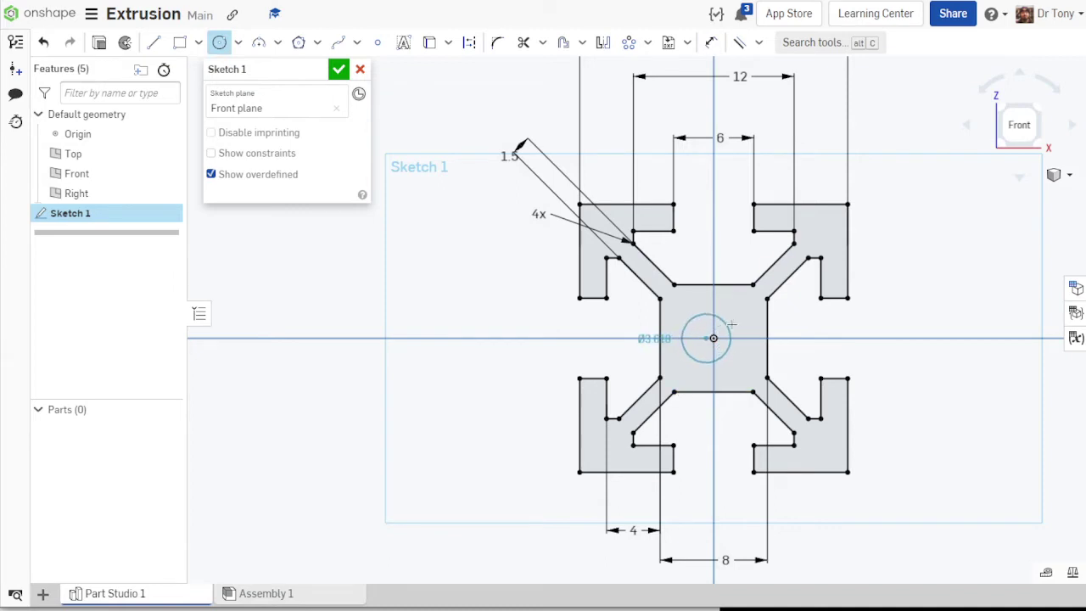
left_click(221, 45)
left_click(221, 46)
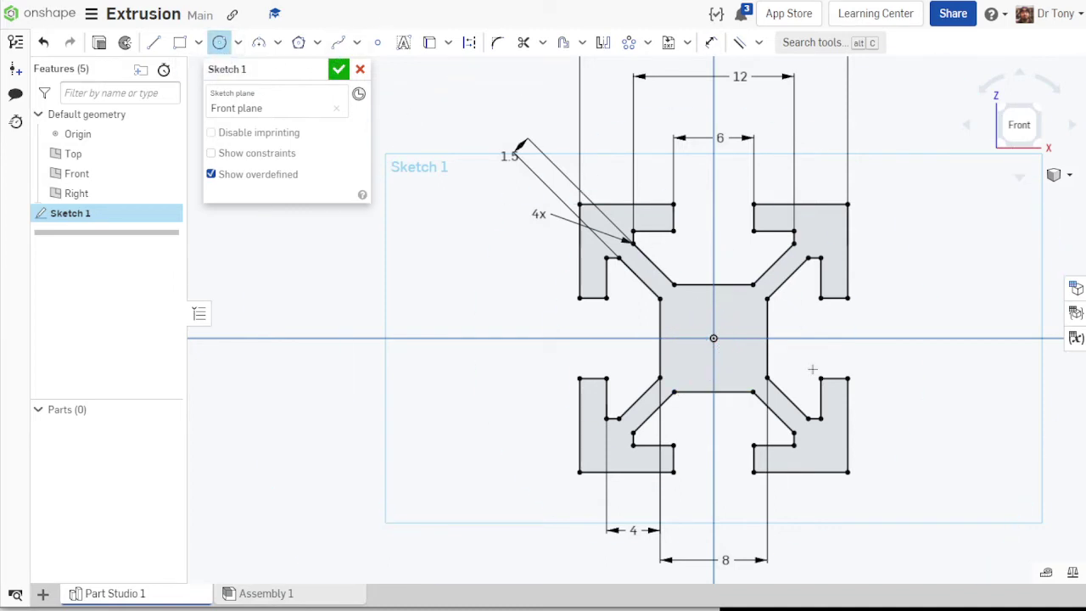
- Sketch a circle centred on the origin in the profile's core with a diameter of 4.2 mm
left_click(715, 339)
left_click(737, 313)
type("4.2")
key("Return")
- Extrude the profile sketch as a new solid with a blind depth of 60 mm
scroll(662, 315, "down", 2)
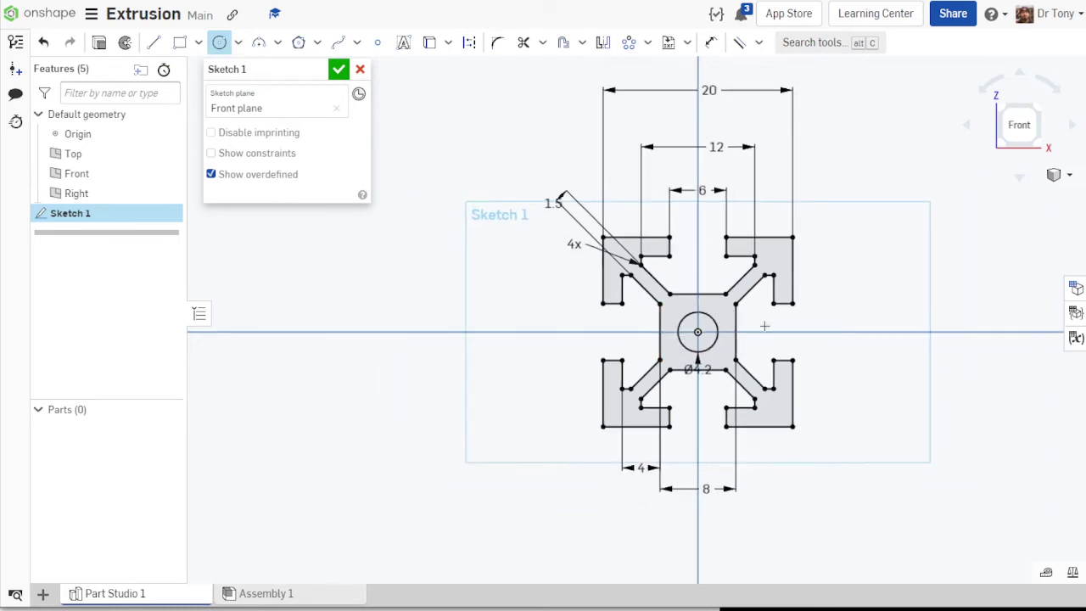
scroll(750, 317, "up", 2)
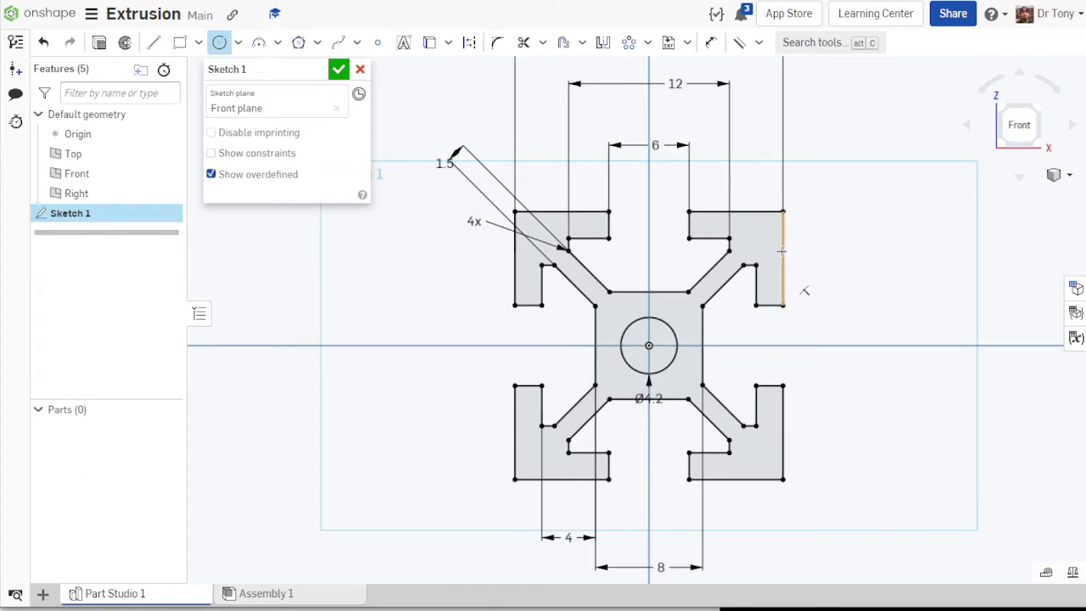
scroll(778, 357, "down", 2)
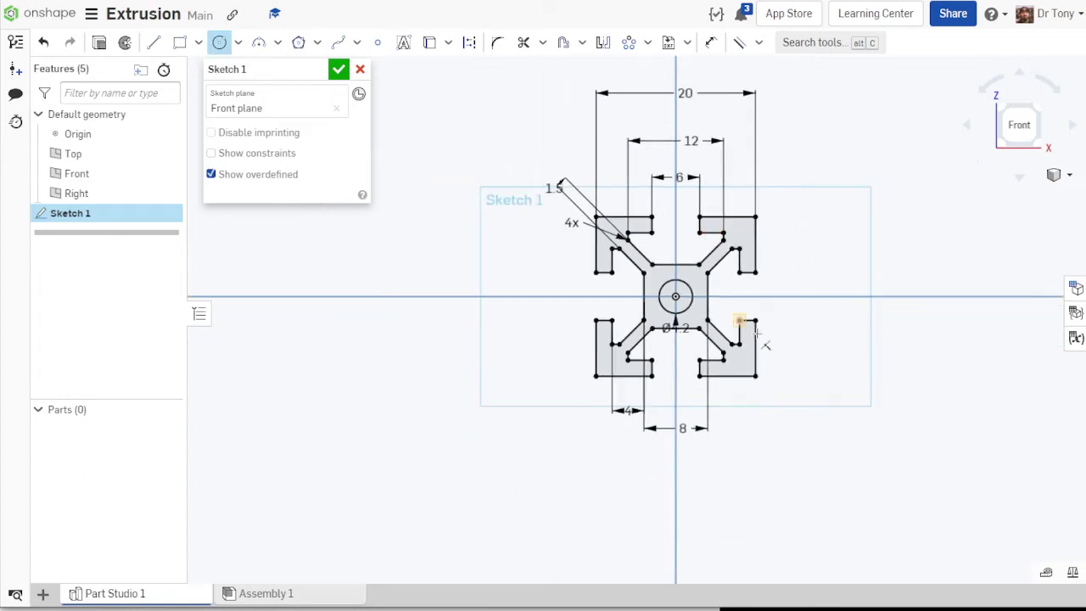
scroll(599, 241, "up", 2)
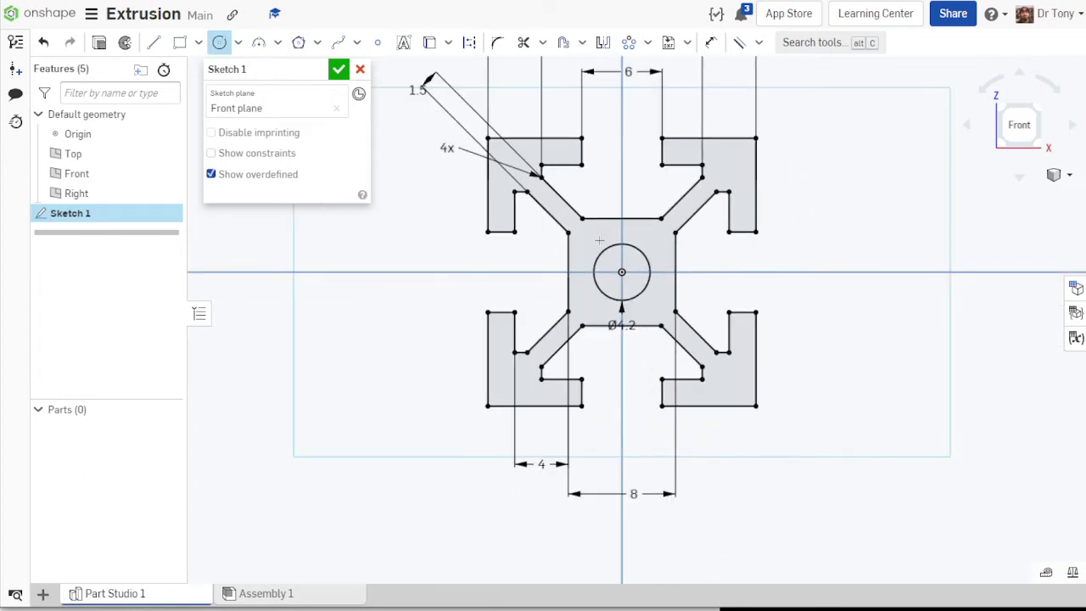
left_click(99, 44)
right_click_drag(593, 304, 563, 320)
scroll(555, 318, "down", 3)
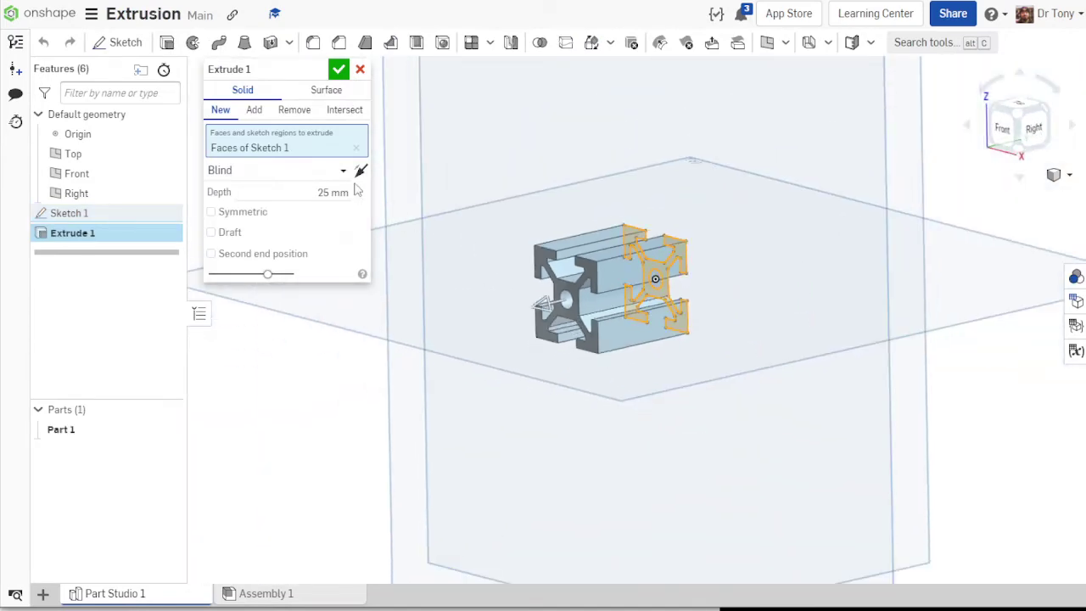
left_click(336, 193)
scroll(336, 192, "up", 18)
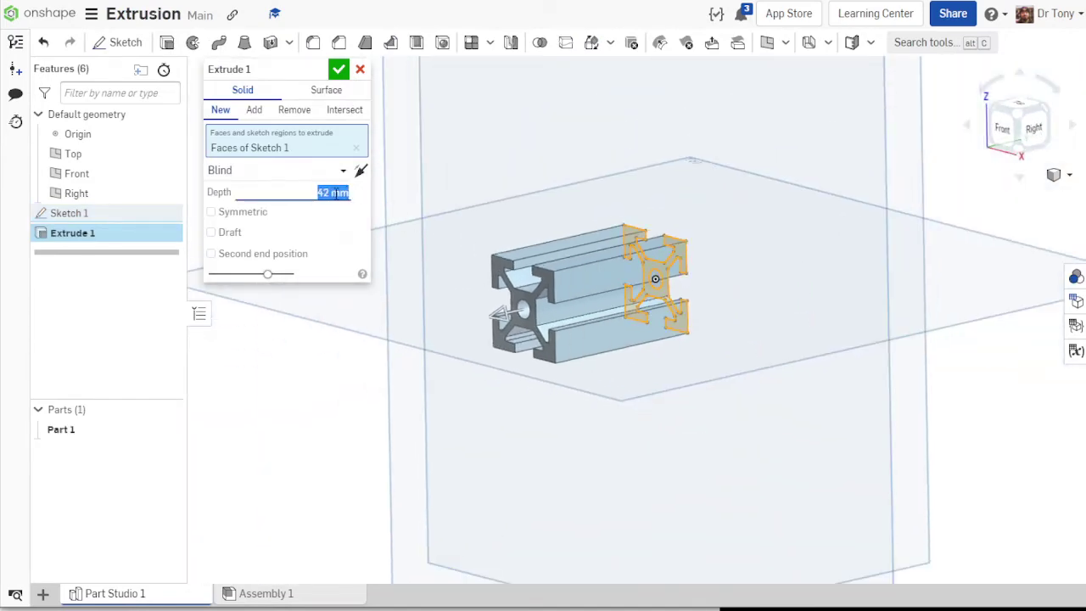
key("Up")
key("Up")
key("Up")
key("Up")
key("Up")
key("Up")
key("Up")
key("Up")
key("Up")
key("Up")
key("Up")
key("Up")
key("Up")
key("Up")
key("Up")
key("Up")
key("Up")
key("Up")
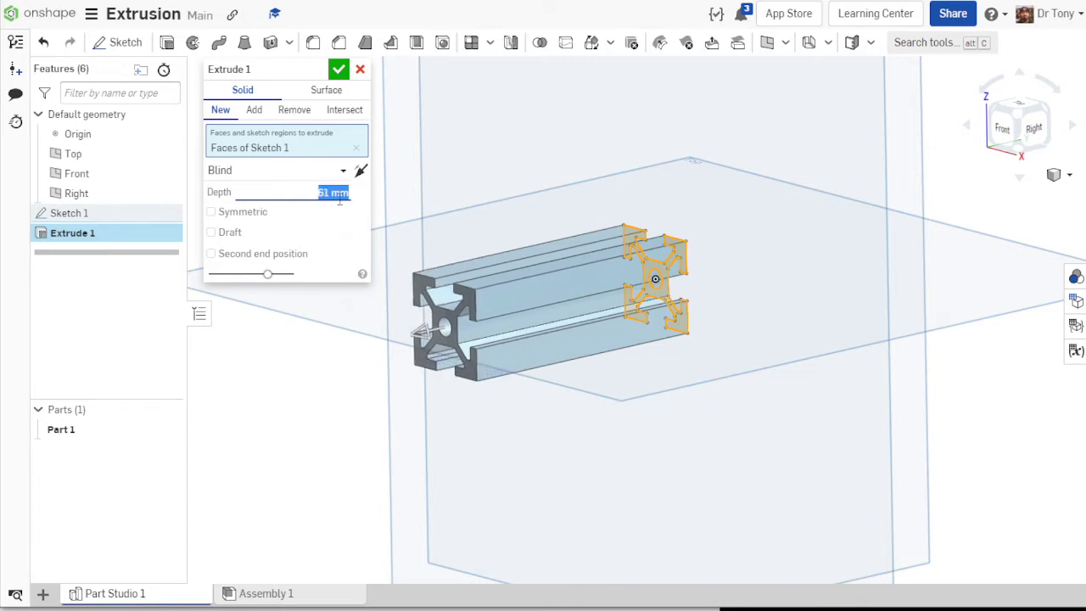
key("Down")
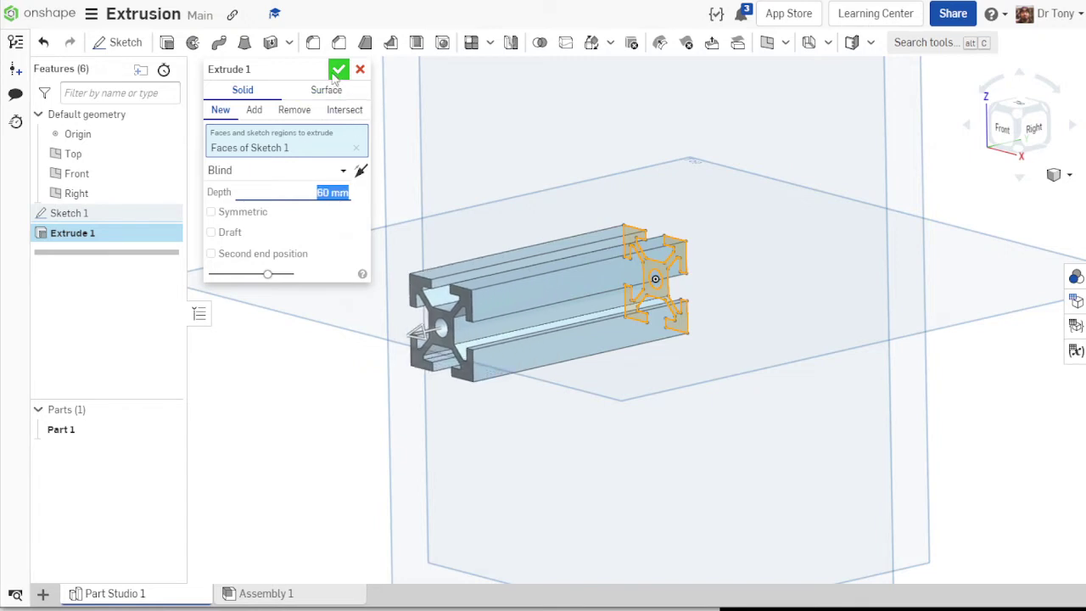
left_click(337, 69)
- Change the appearance of the extruded part to light grey E6E6E6
right_click_drag(416, 189, 486, 268)
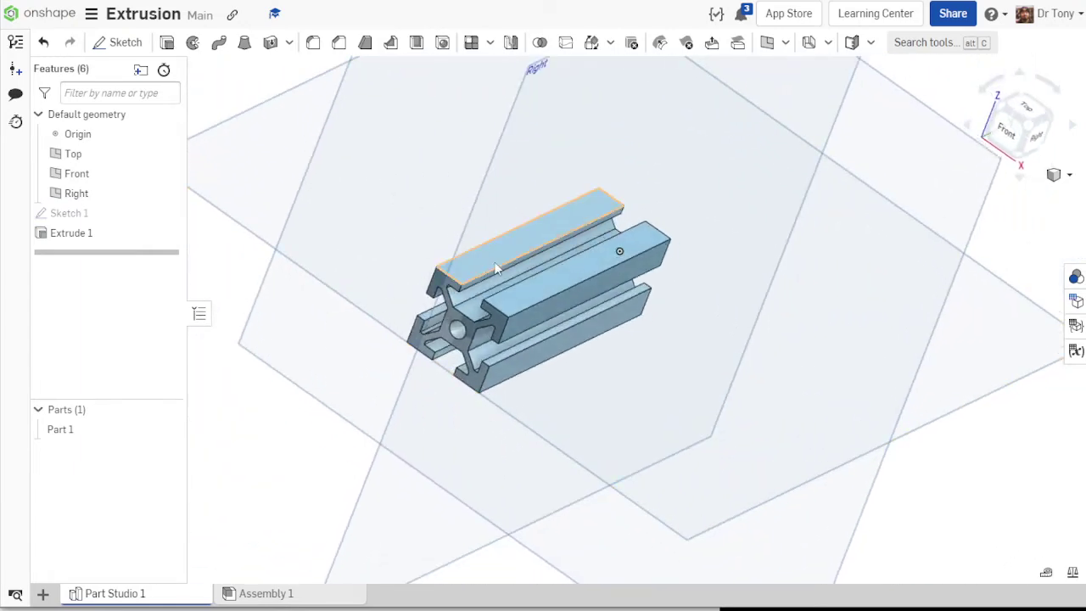
right_click(497, 268)
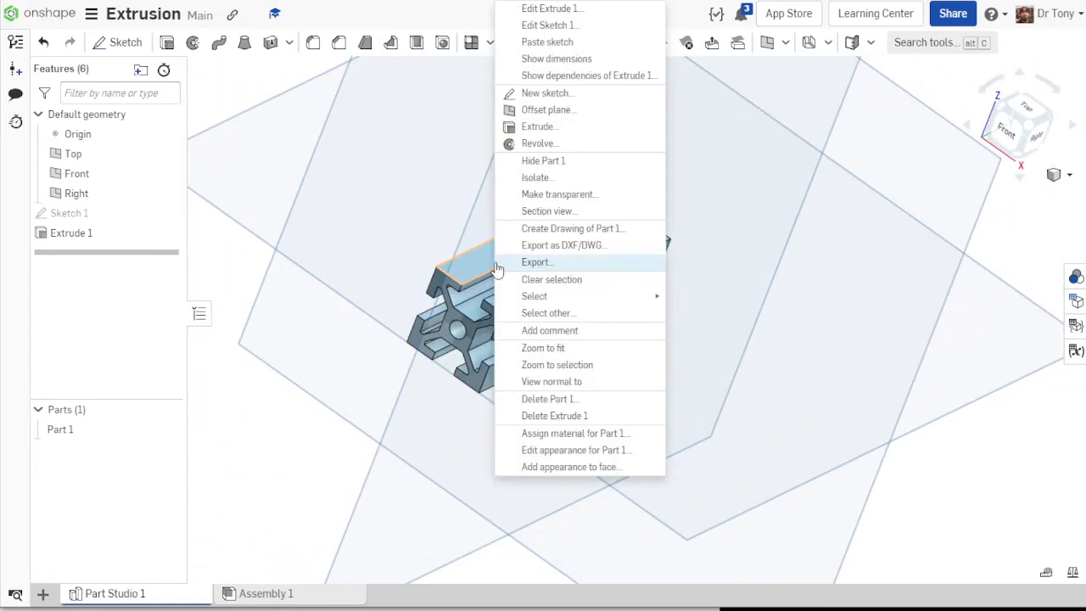
left_click(589, 449)
left_click(195, 355)
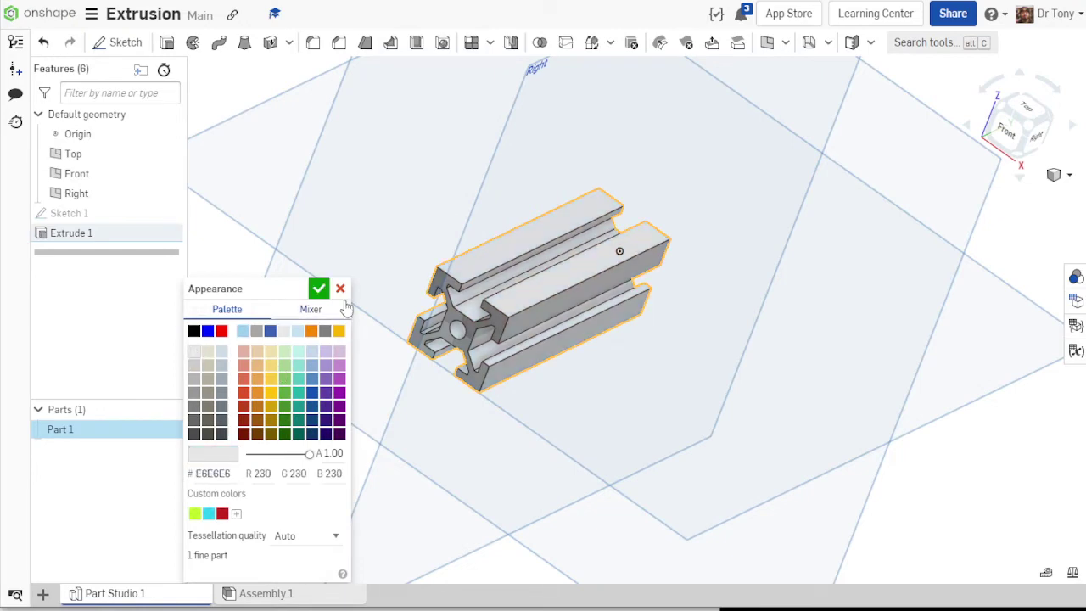
left_click(318, 288)
- Fillet the four long outer corner edges of the extrusion with a 1 mm radius
right_click_drag(352, 283, 356, 235)
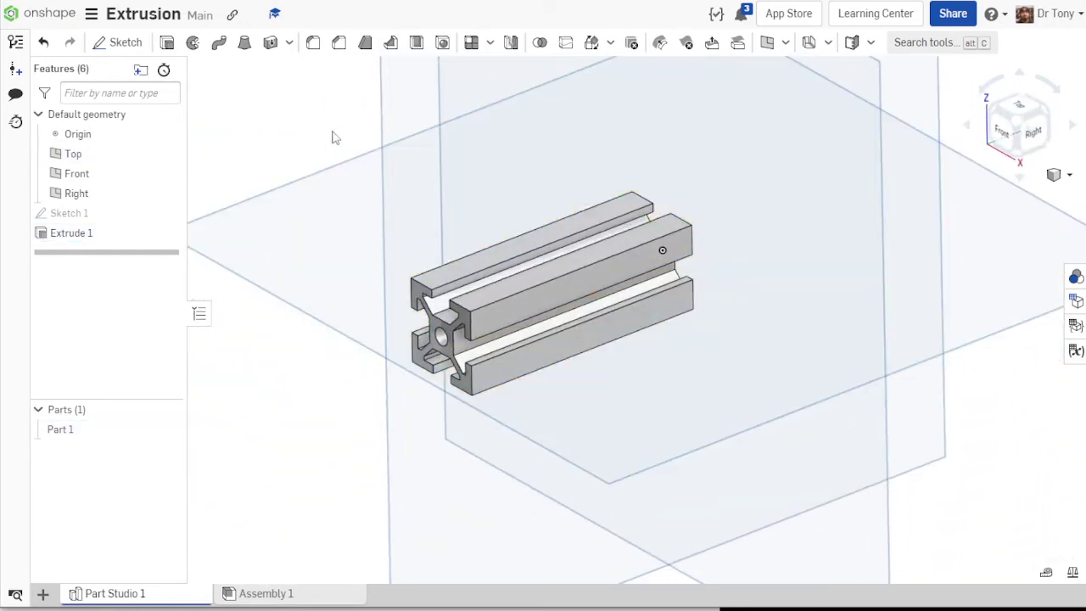
right_click_drag(332, 136, 568, 340)
scroll(566, 333, "up", 2)
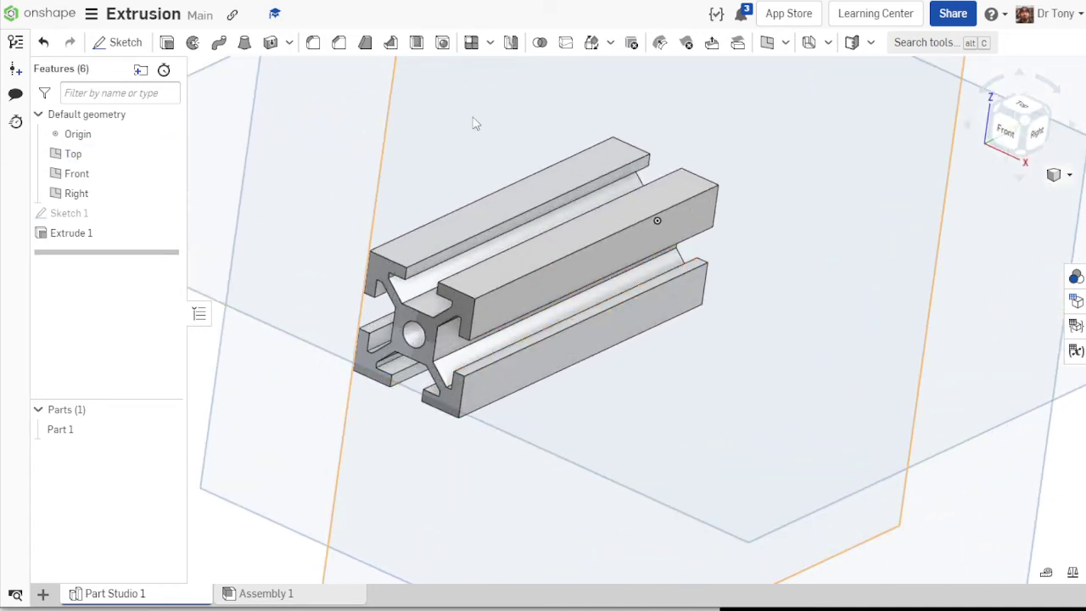
left_click(314, 44)
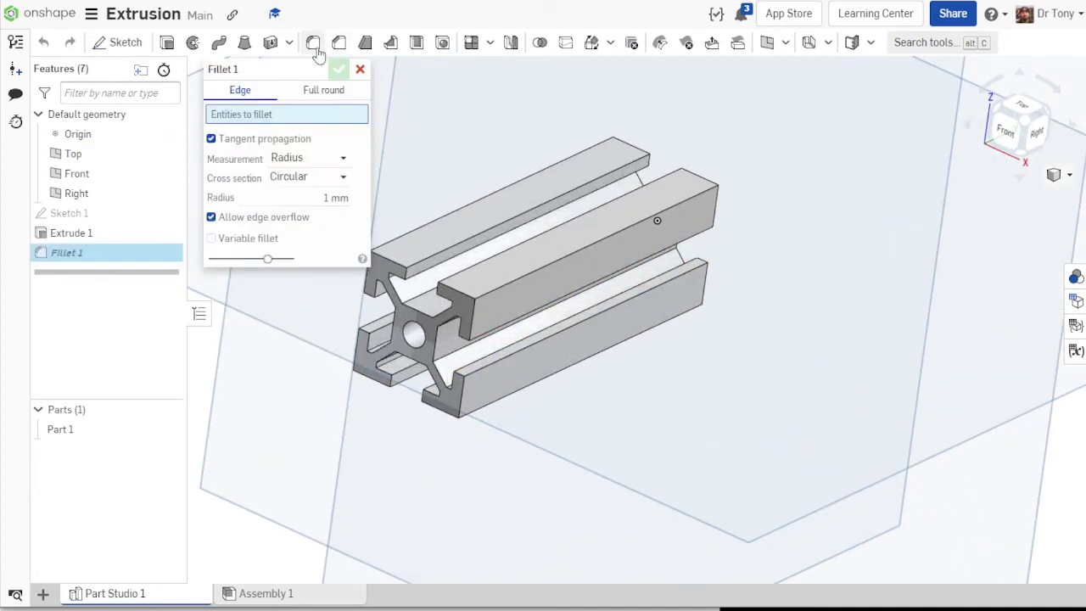
left_click(518, 282)
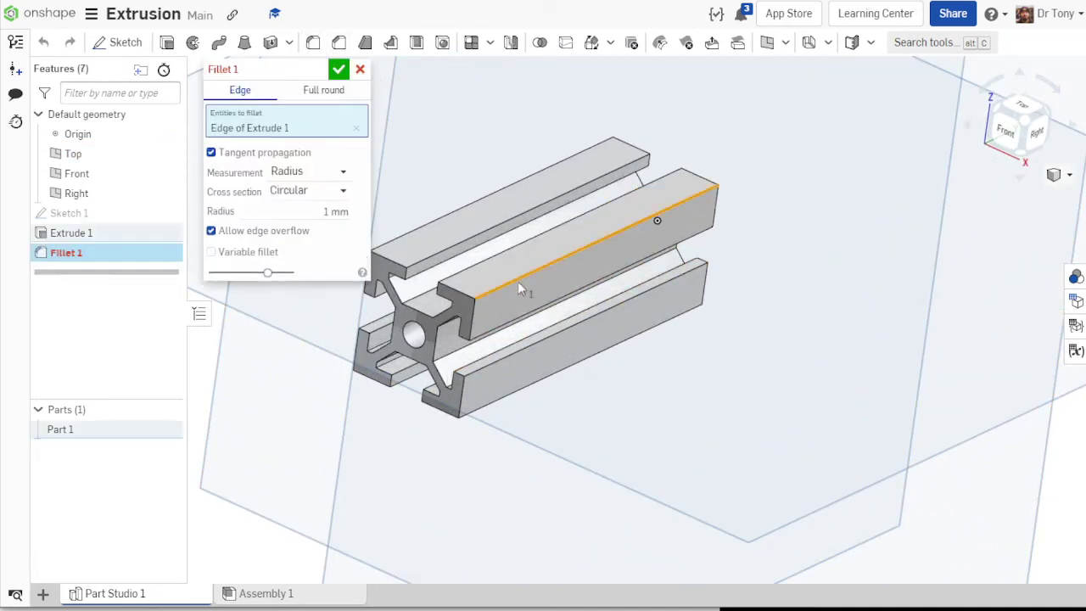
left_click(436, 227)
left_click(441, 226)
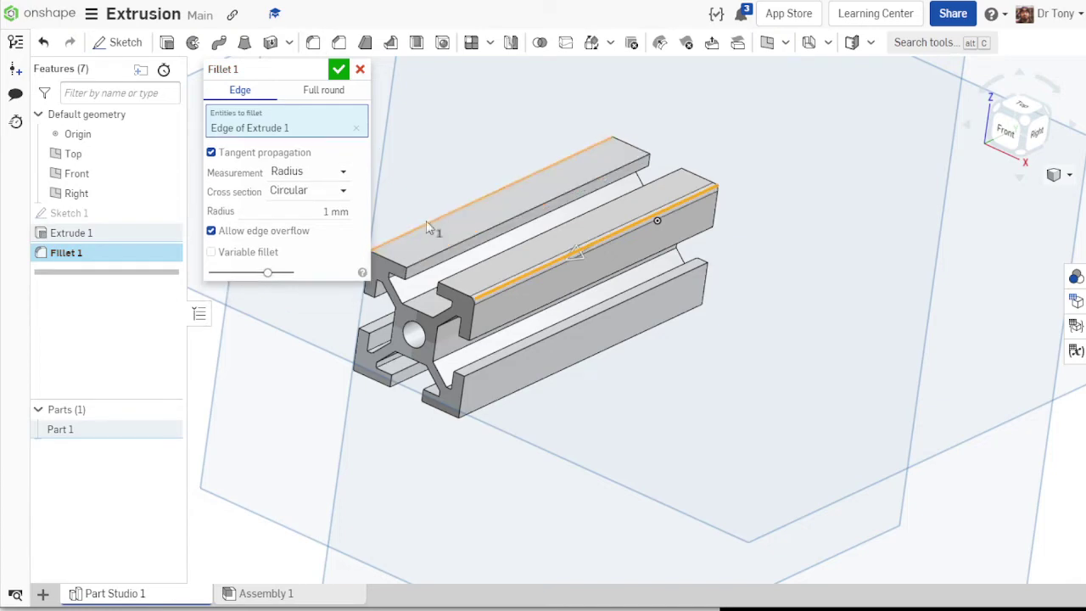
left_click(427, 223)
left_click(516, 392)
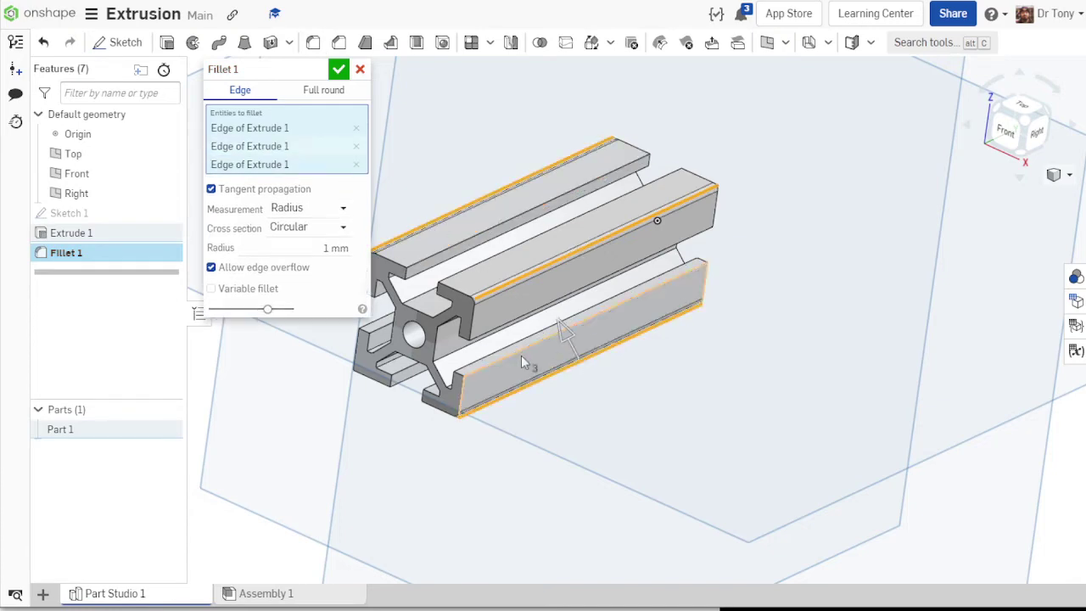
right_click_drag(516, 392, 581, 301)
left_click(501, 307)
scroll(582, 301, "down", 3)
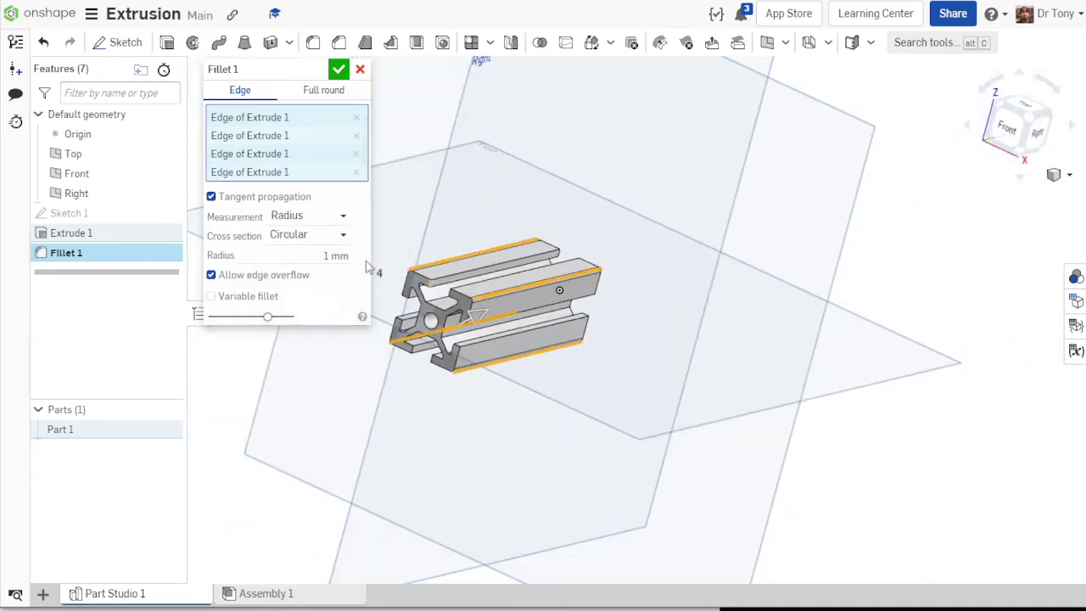
left_click(339, 69)
- Examine the filleted extrusion's end profile and slots from several angles
right_click_drag(347, 196, 426, 264)
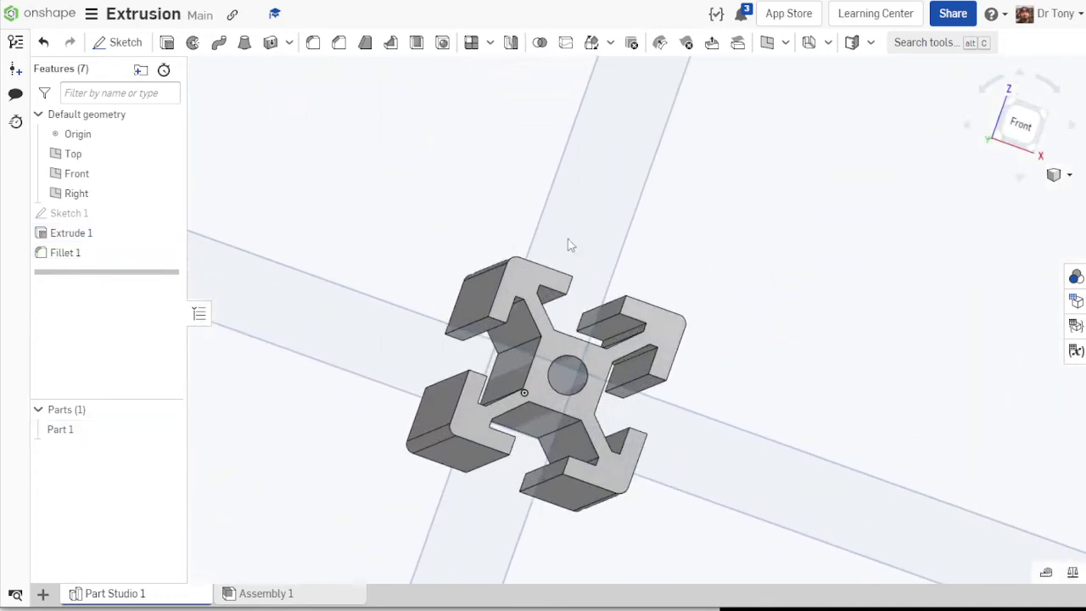
right_click_drag(564, 242, 559, 312)
scroll(561, 314, "down", 3)
scroll(532, 406, "up", 3)
scroll(504, 307, "down", 2)
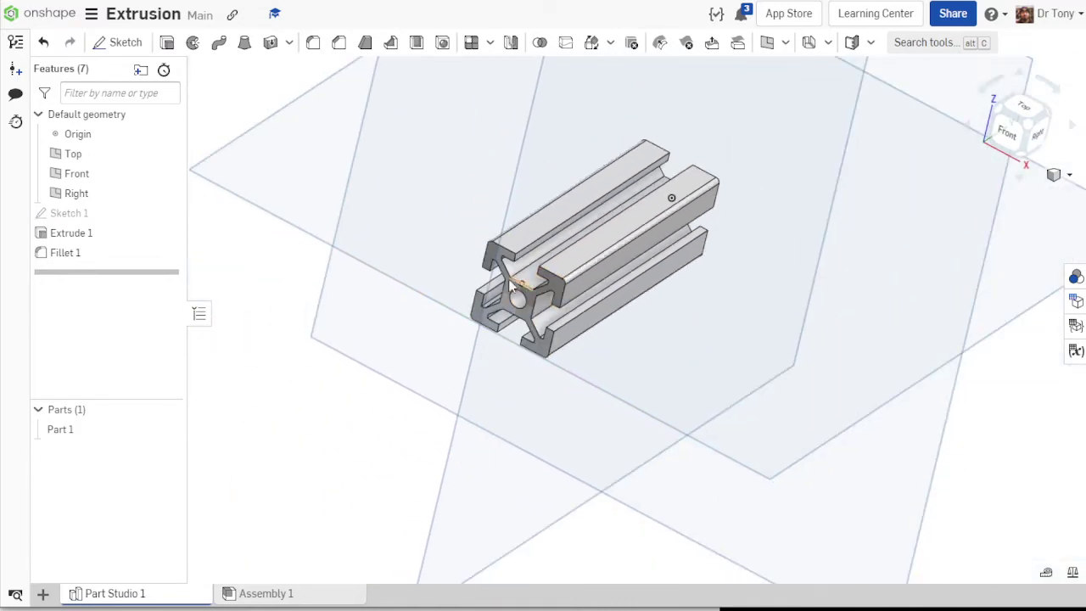
scroll(514, 339, "up", 3)
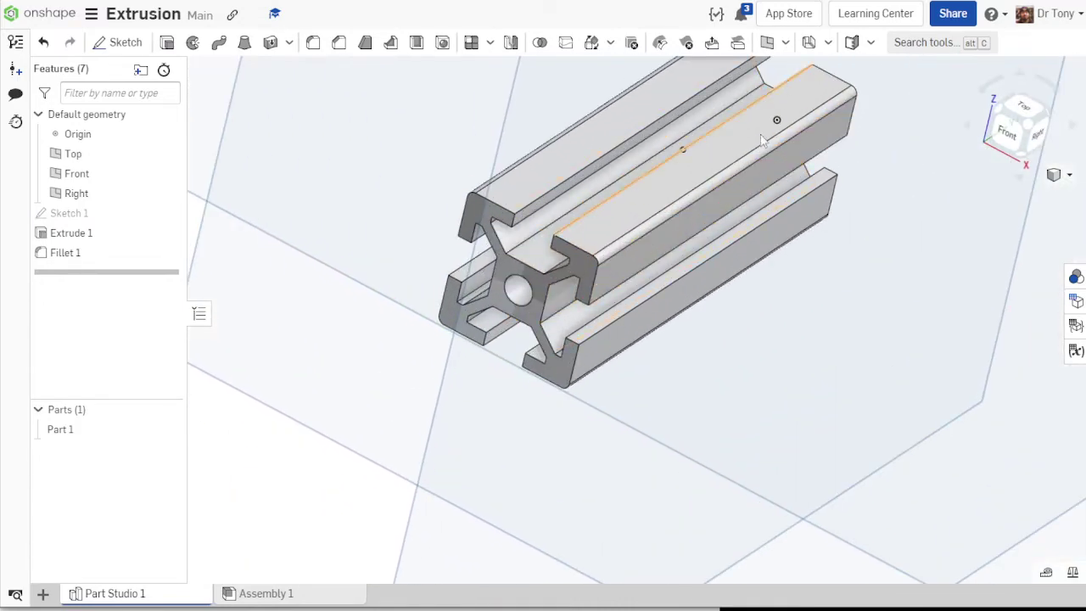
right_click_drag(747, 168, 722, 170)
scroll(696, 206, "down", 5)
scroll(608, 240, "down", 5)
scroll(648, 196, "up", 1)
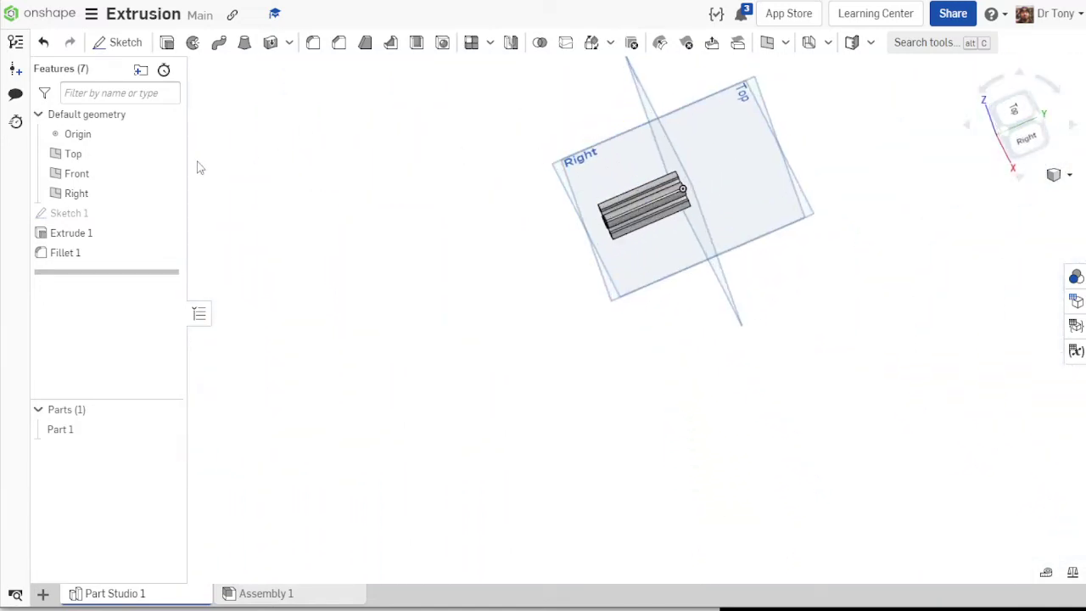
- Edit the extrusion of the profile to be symmetric about the sketch plane with a depth of 120 mm
double_click(114, 241)
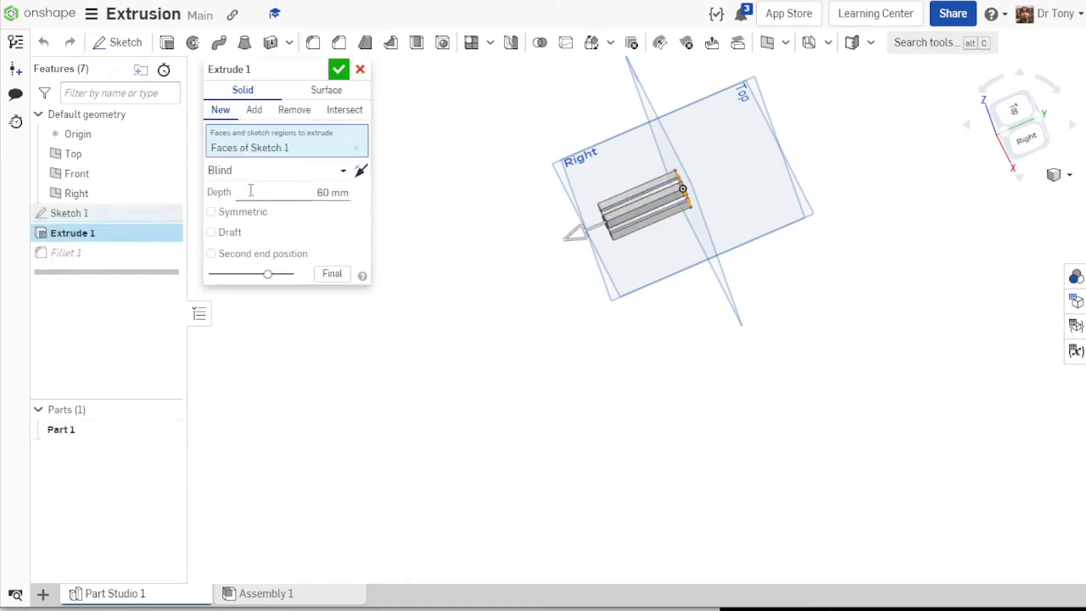
left_click(249, 212)
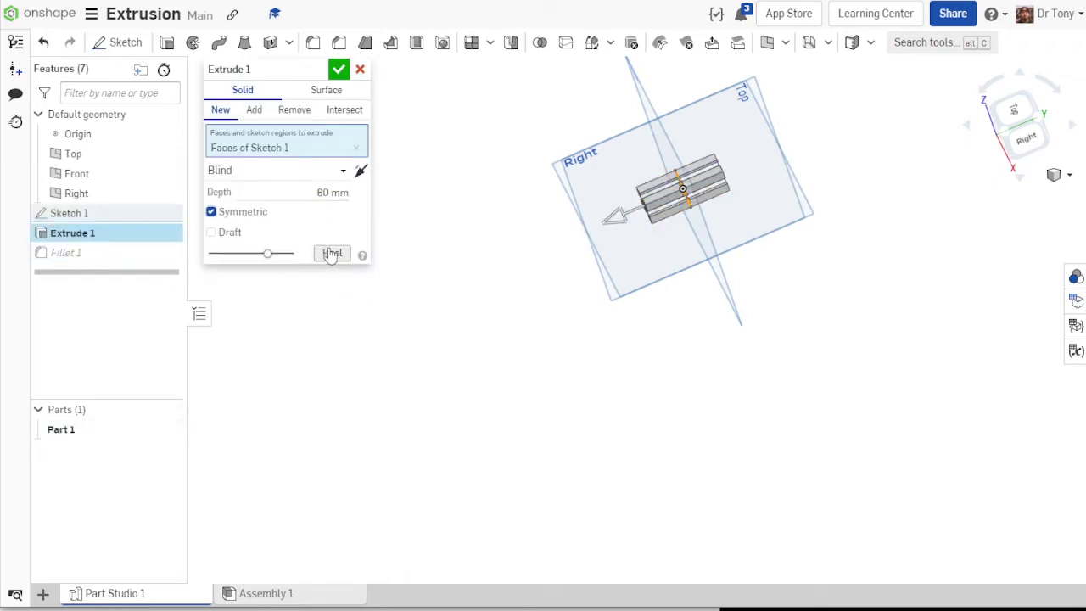
left_click(333, 187)
type("12")
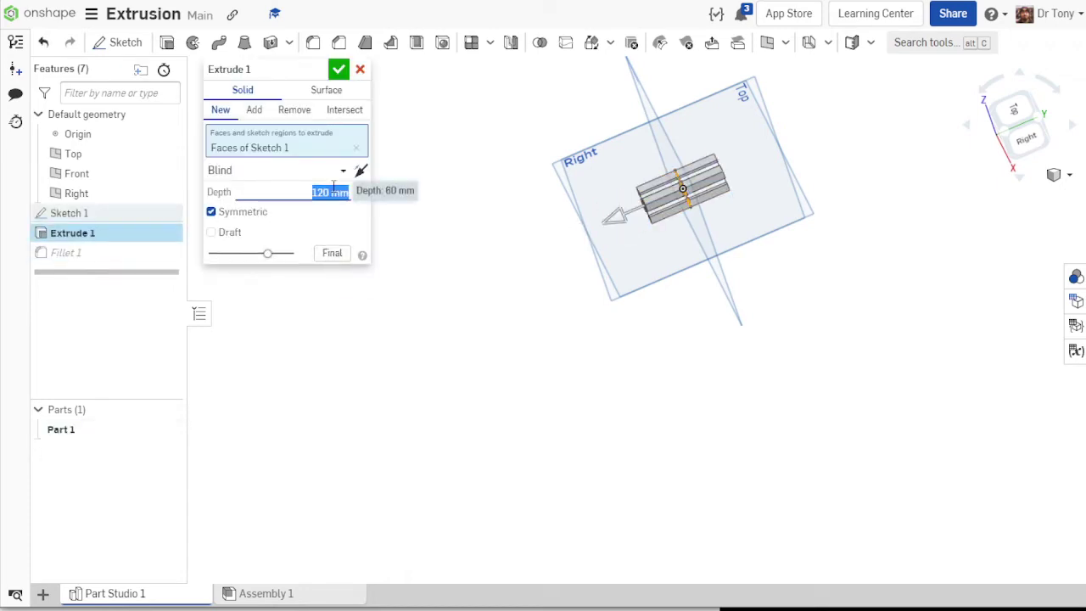
type("0")
key("Return")
left_click(338, 70)
right_click_drag(431, 174, 425, 143)
scroll(722, 221, "up", 4)
scroll(520, 297, "down", 4)
middle_click_drag(607, 227, 477, 366)
scroll(394, 375, "up", 3)
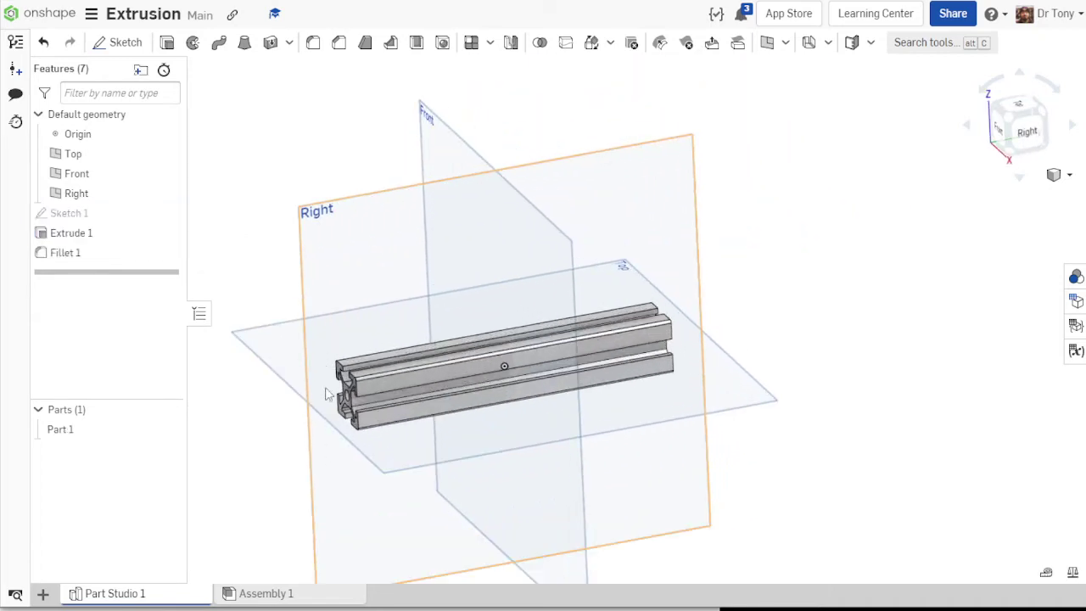
right_click_drag(309, 219, 319, 237)
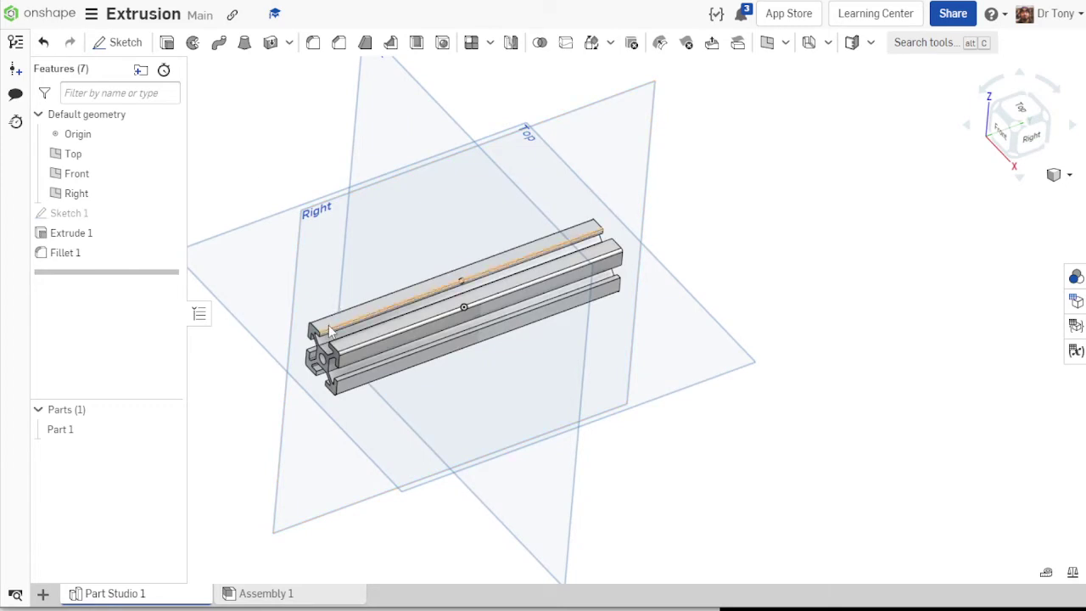
- Start a new sketch on the upper face of the extrusion beside its slot
left_click(123, 42)
scroll(327, 317, "up", 2)
scroll(327, 316, "up", 3)
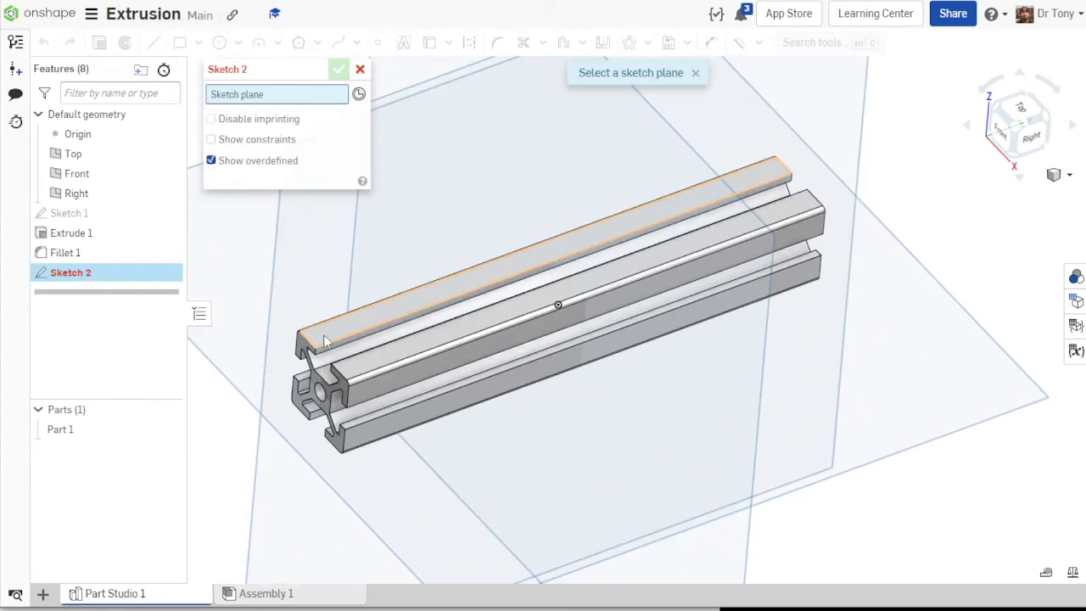
left_click(325, 328)
scroll(472, 323, "down", 5)
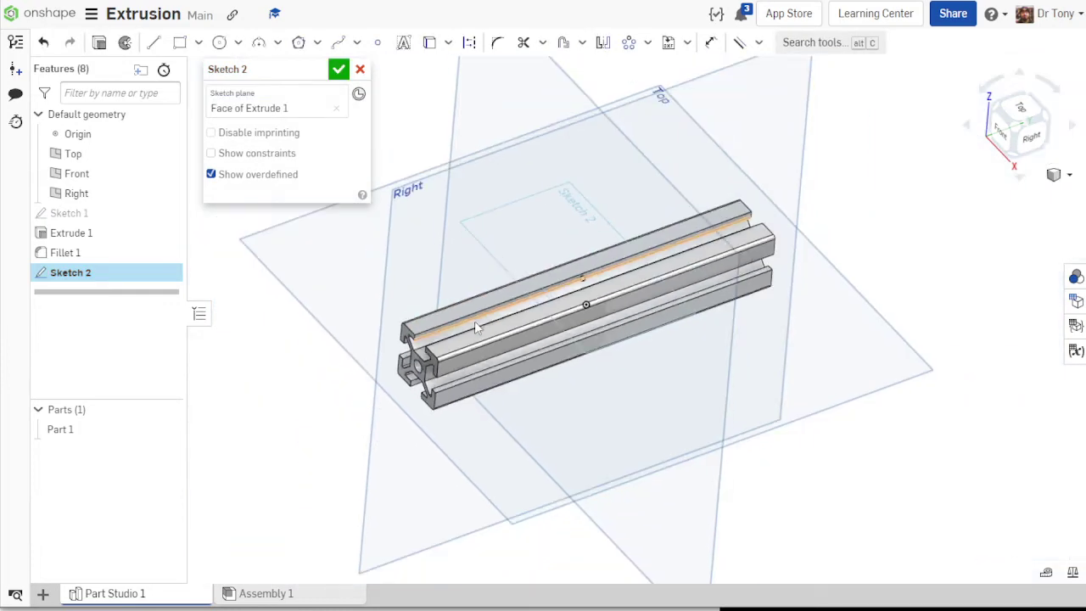
right_click(437, 243)
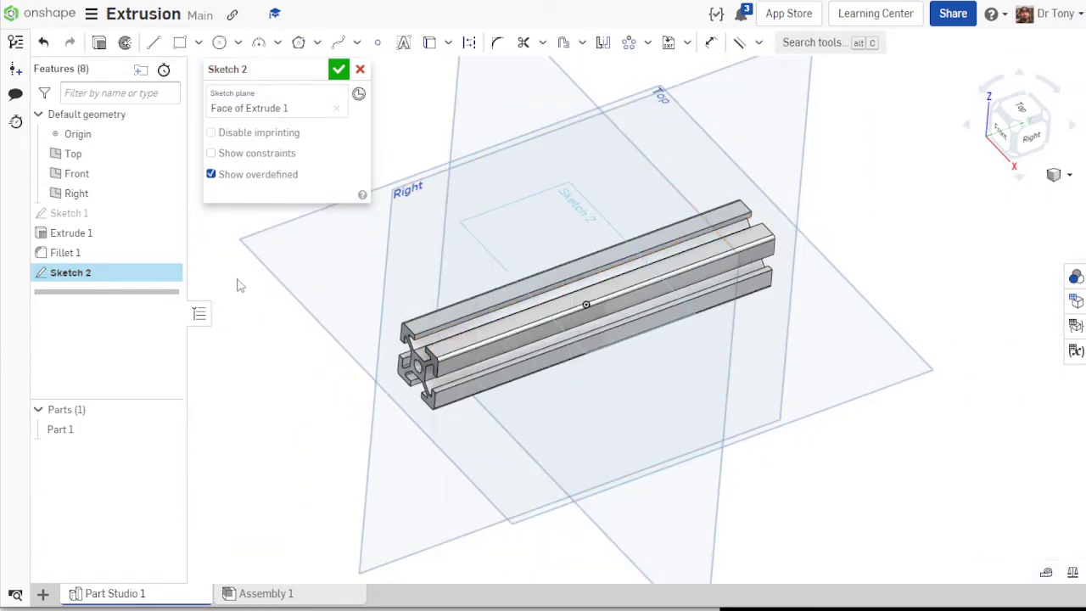
- Copy the original profile sketch and paste its entities into the new sketch beside the extrusion
right_click(114, 214)
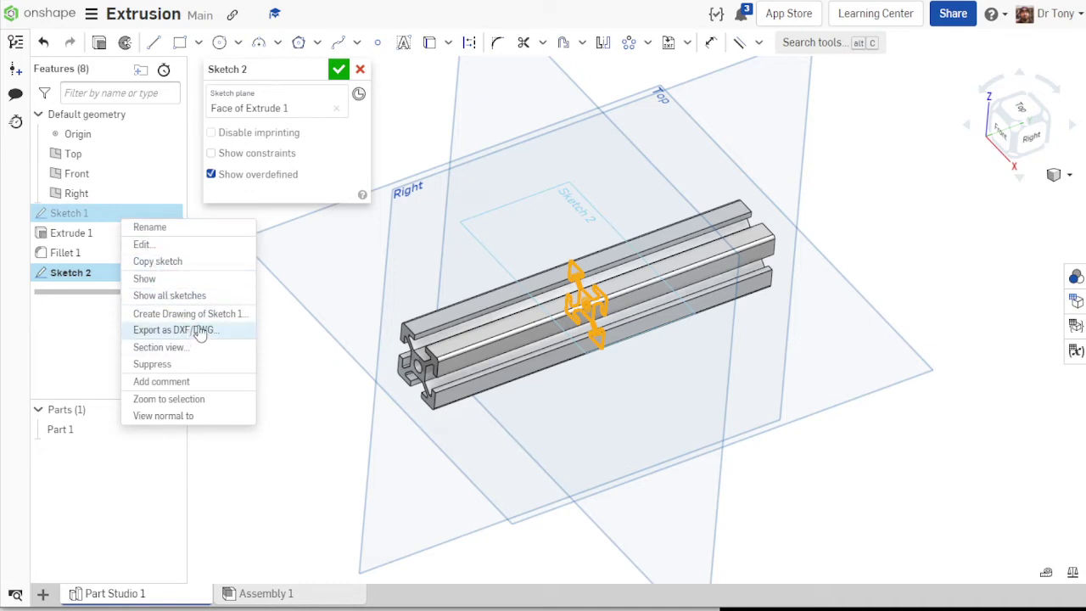
left_click(204, 265)
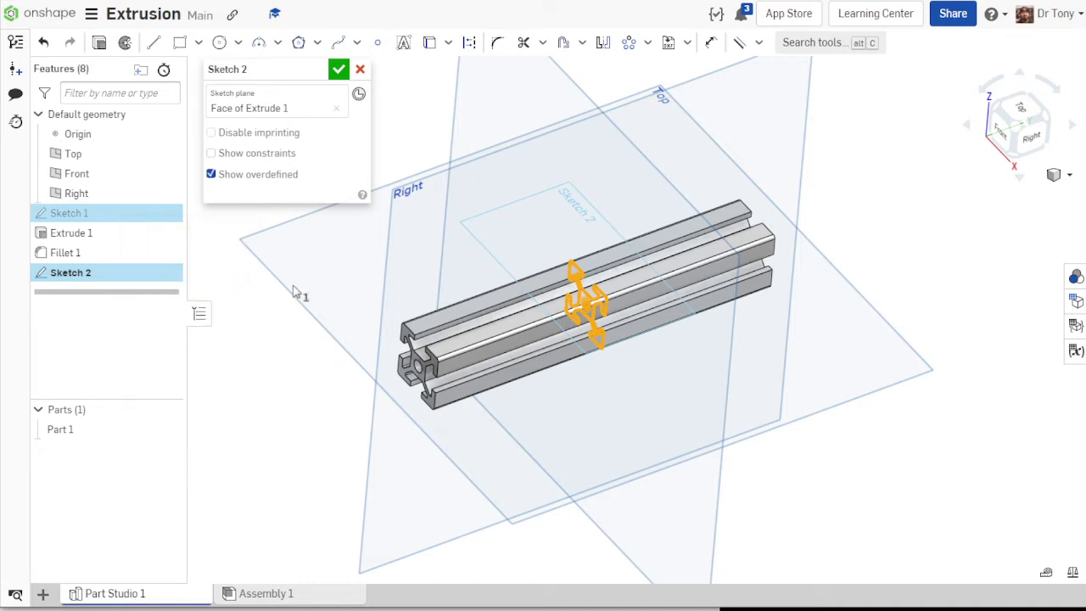
key("space")
right_click(429, 264)
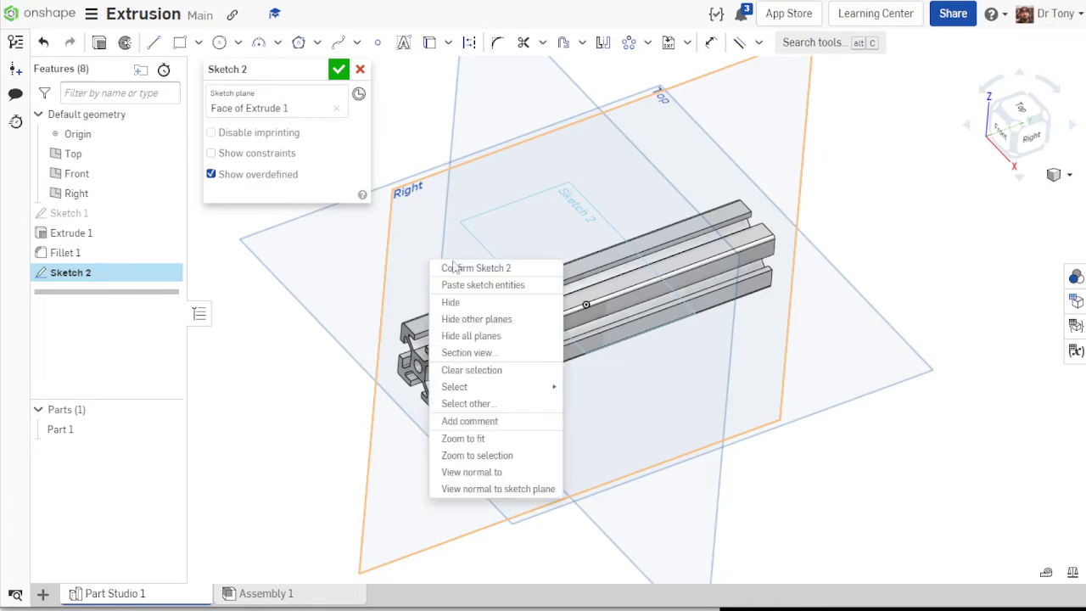
left_click(521, 293)
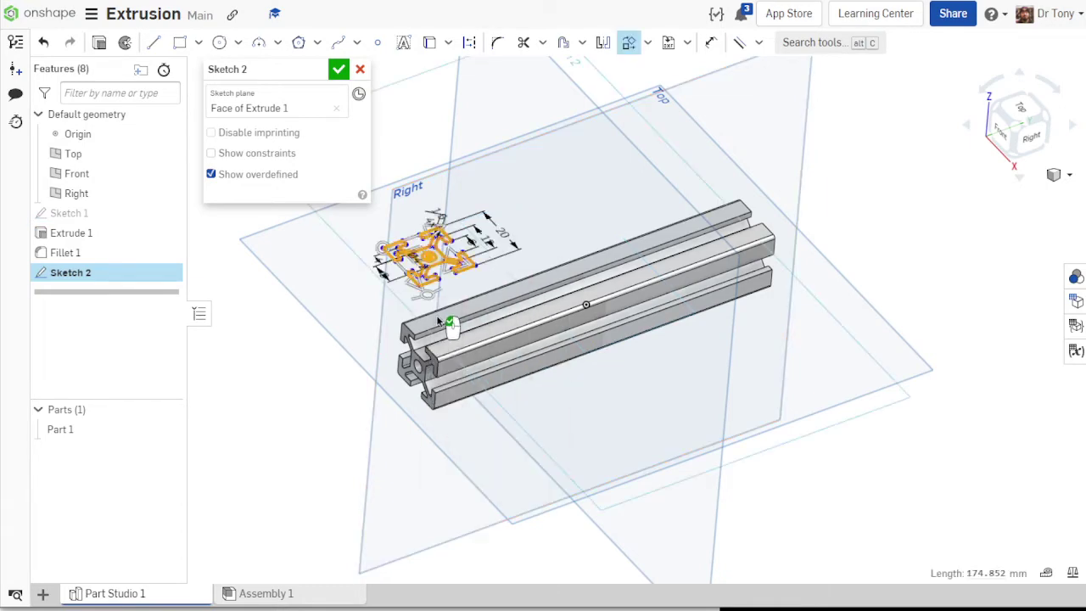
- Examine the pasted profile's shape, dimensions and orientation relative to the extrusion and the origin from several angles
scroll(376, 225, "up", 3)
scroll(437, 254, "up", 3)
scroll(472, 291, "down", 3)
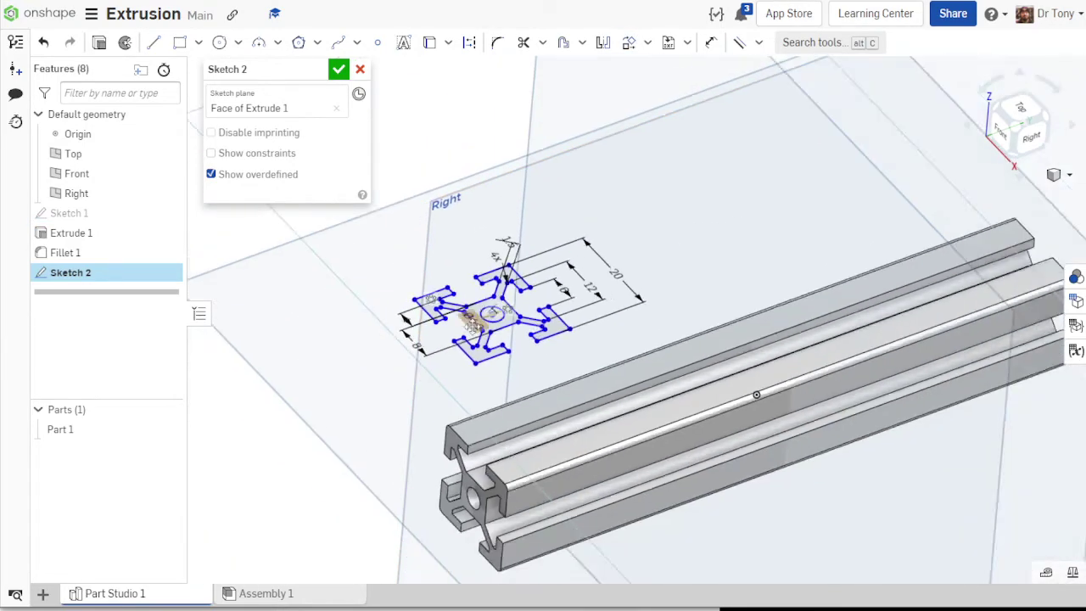
mouse_move(472, 315)
right_mouse_down()
mouse_move(511, 371)
mouse_move(484, 404)
mouse_move(466, 392)
right_mouse_up()
scroll(463, 313, "up", 4)
scroll(551, 282, "down", 4)
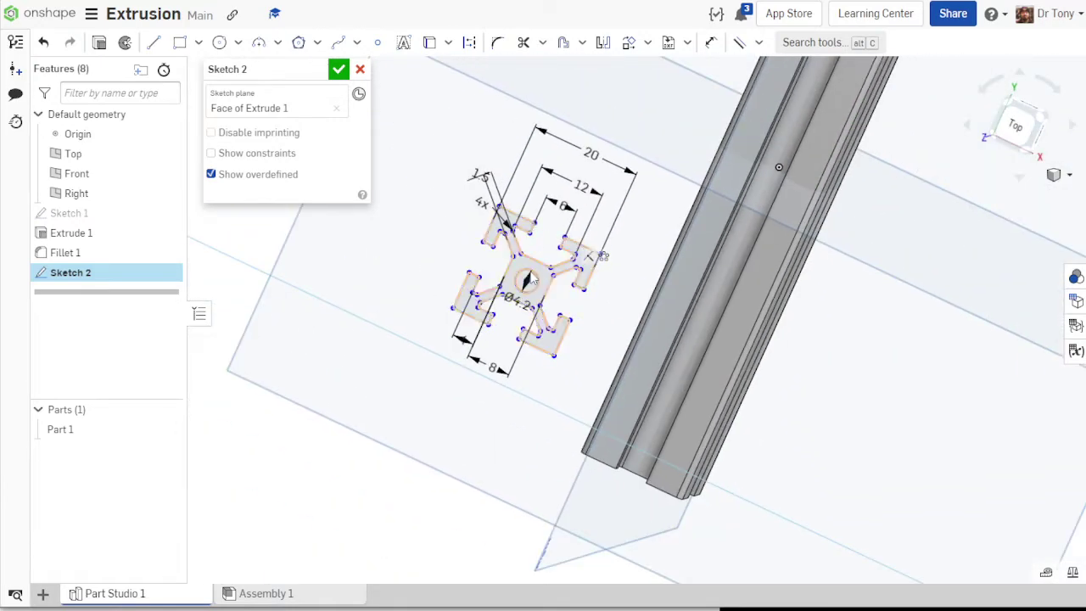
scroll(530, 278, "up", 2)
scroll(531, 274, "down", 3)
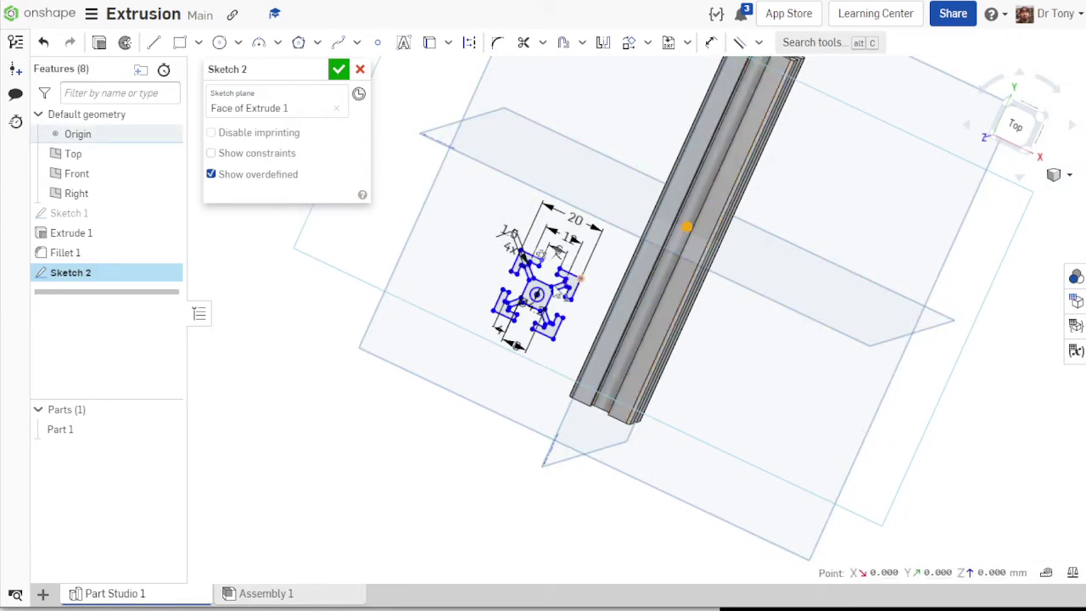
scroll(403, 300, "up", 3)
scroll(459, 349, "up", 2)
scroll(909, 163, "down", 3)
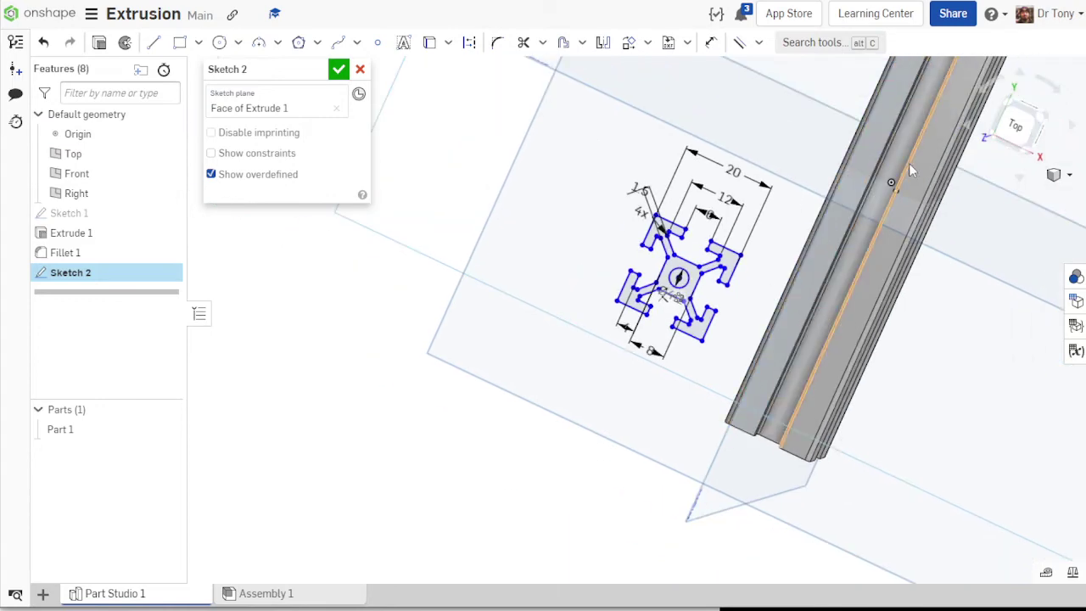
scroll(479, 310, "up", 2)
scroll(629, 348, "down", 2)
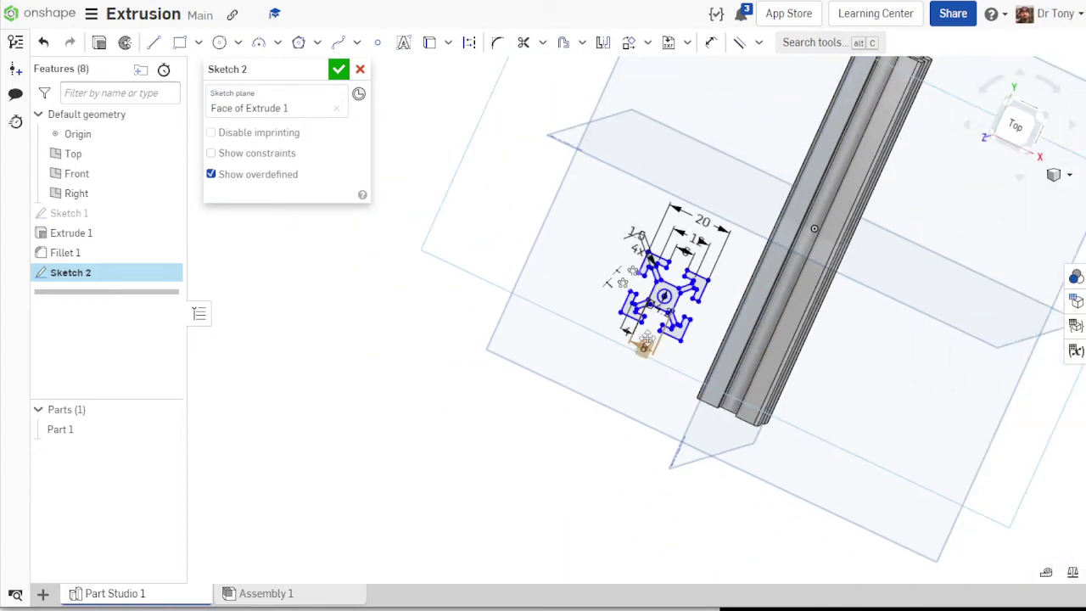
mouse_move(662, 315)
right_mouse_down()
mouse_move(685, 267)
mouse_move(699, 281)
mouse_move(717, 269)
right_mouse_up()
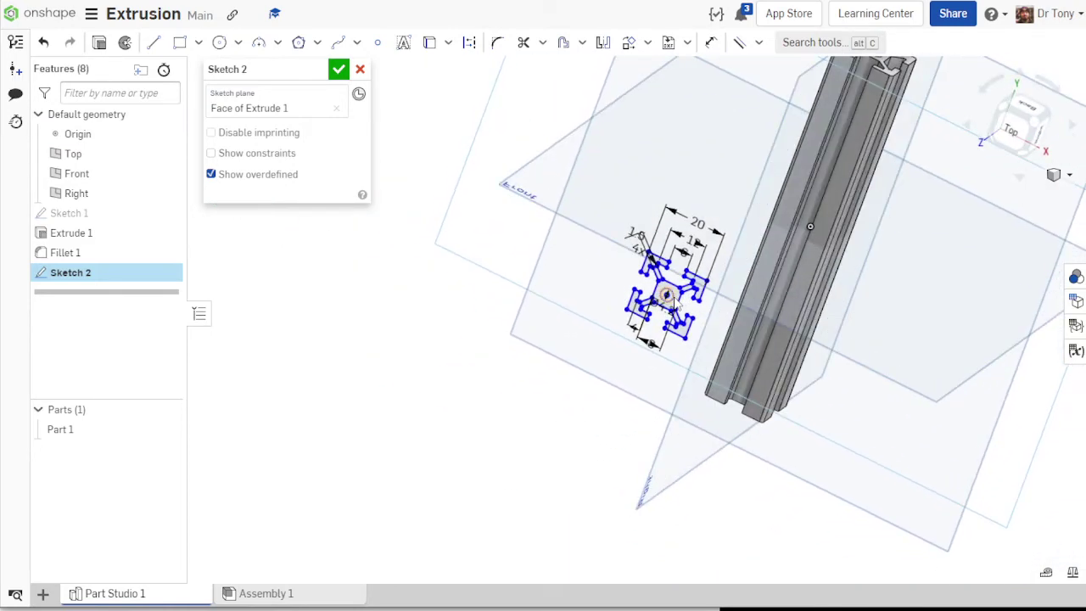
left_click(739, 239)
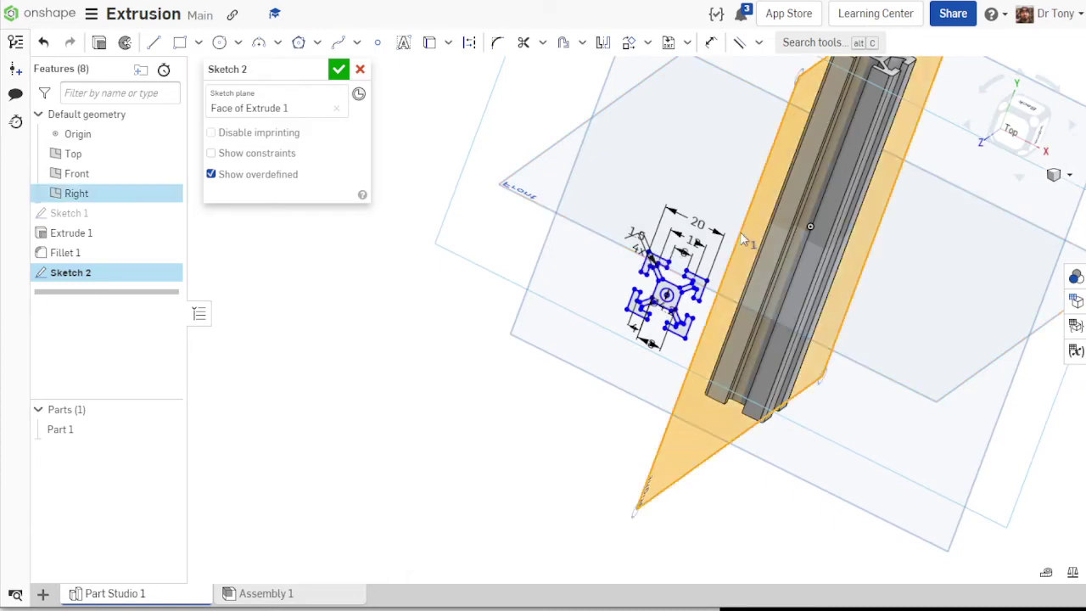
scroll(672, 281, "up", 2)
scroll(670, 285, "up", 4)
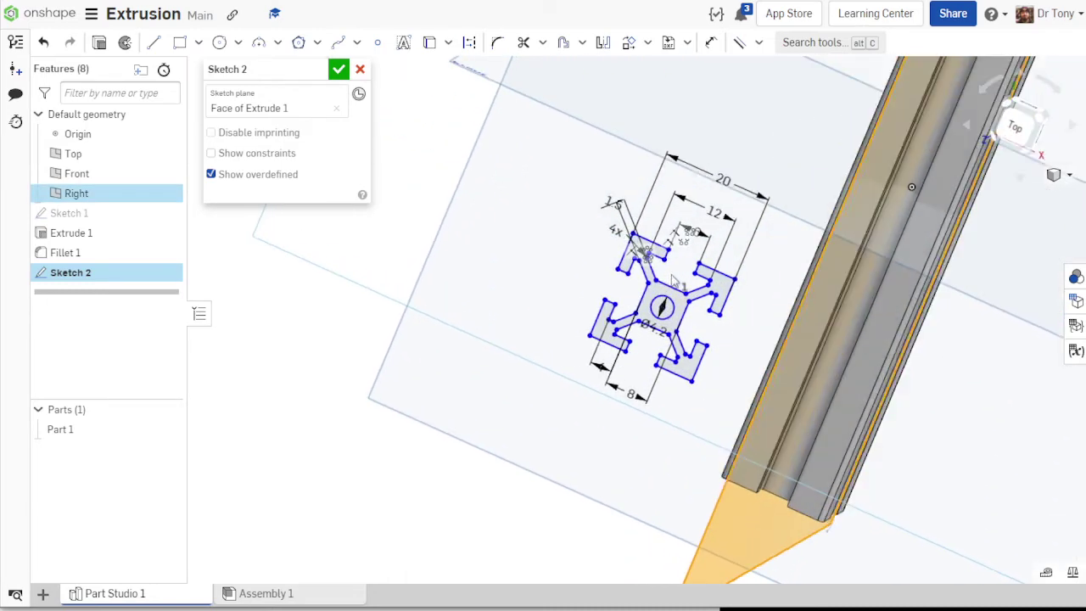
scroll(426, 333, "down", 4)
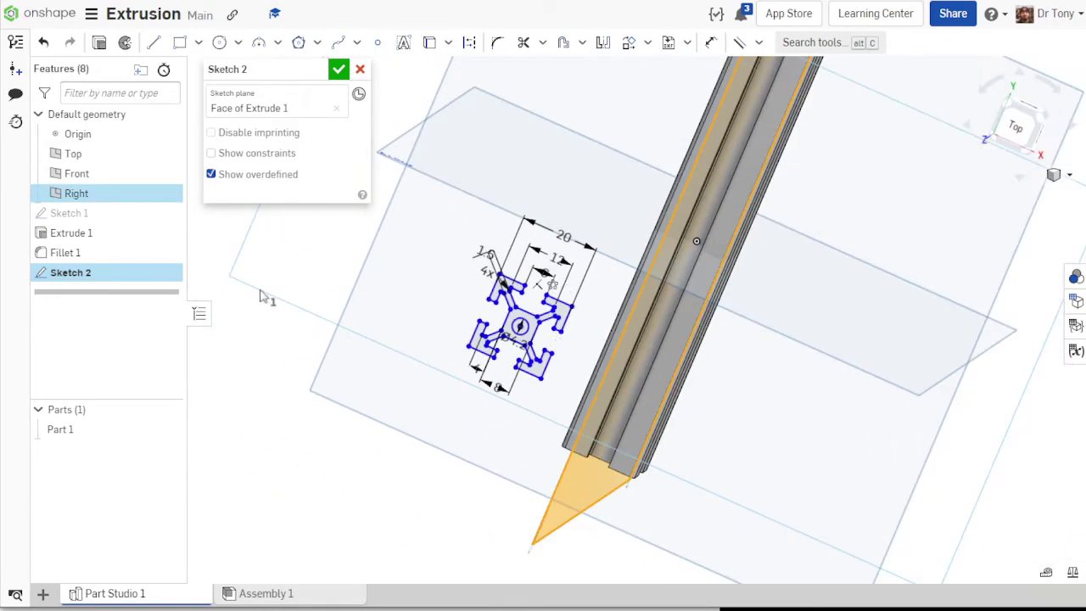
left_click(260, 289)
scroll(498, 309, "up", 3)
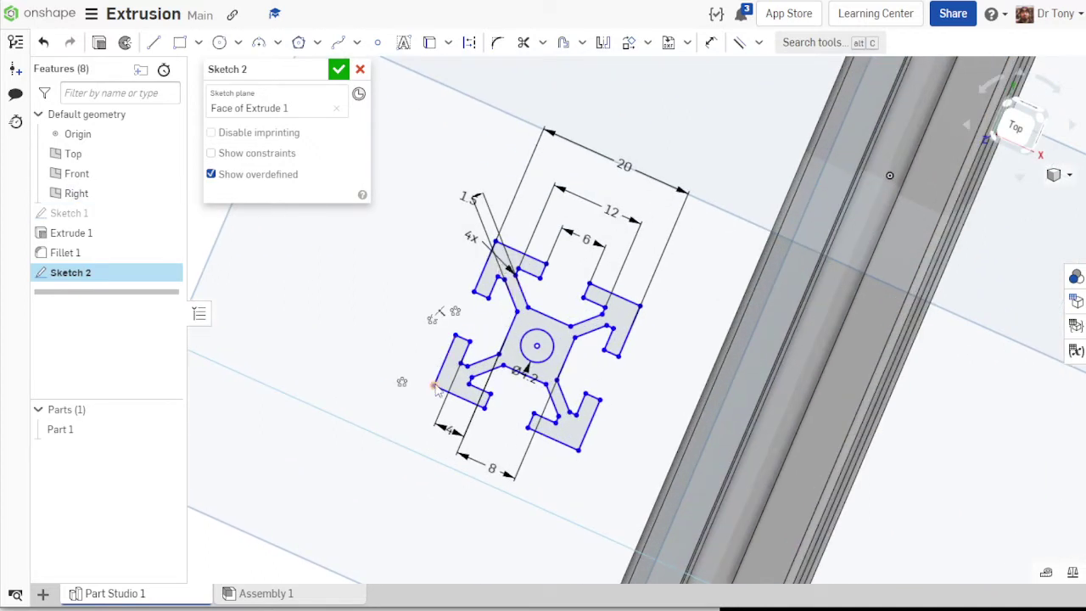
- Try moving the pasted profile by its outer corner and its centre point, and cancel the new sketch
left_click_drag(434, 385, 425, 361)
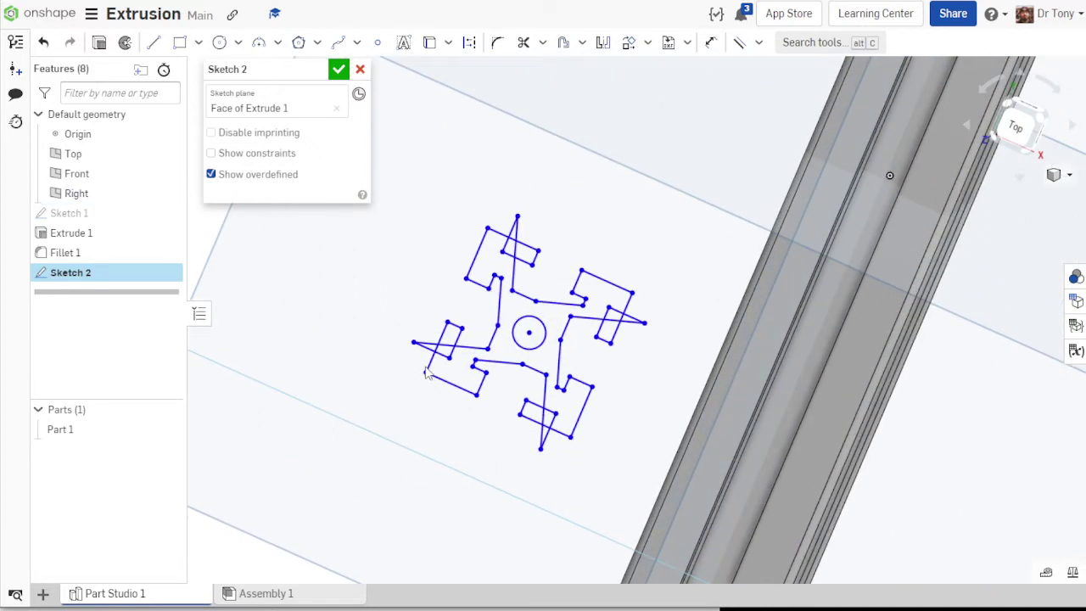
key("ctrl+z")
mouse_move(529, 330)
left_mouse_down()
mouse_move(488, 281)
mouse_move(486, 333)
mouse_move(507, 317)
mouse_move(489, 327)
mouse_move(494, 340)
mouse_move(519, 320)
mouse_move(510, 332)
mouse_move(493, 321)
mouse_move(491, 301)
left_mouse_up()
scroll(500, 299, "down", 5)
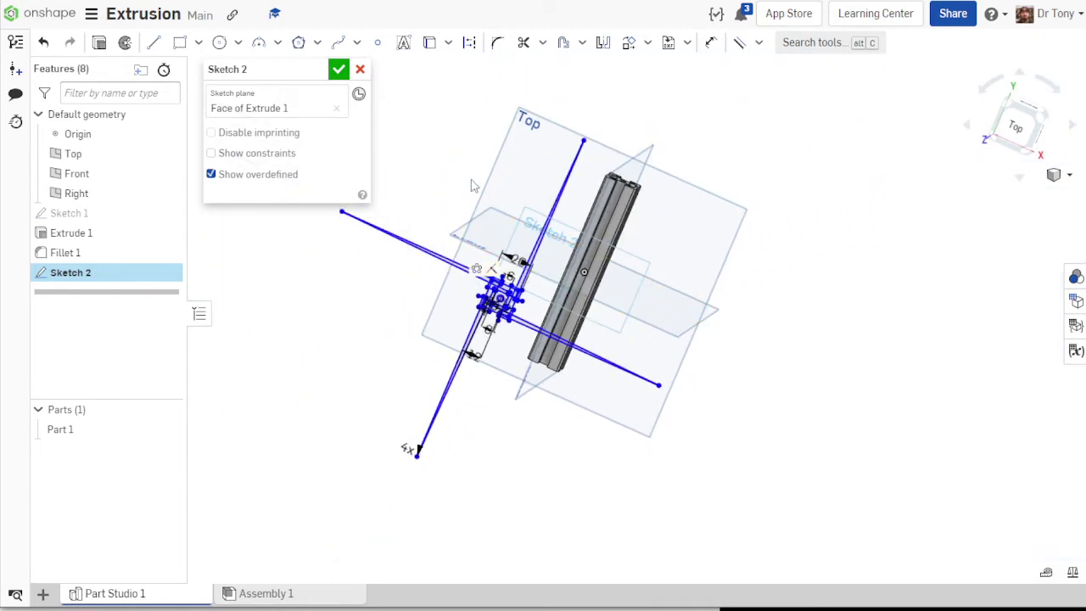
left_click(360, 70)
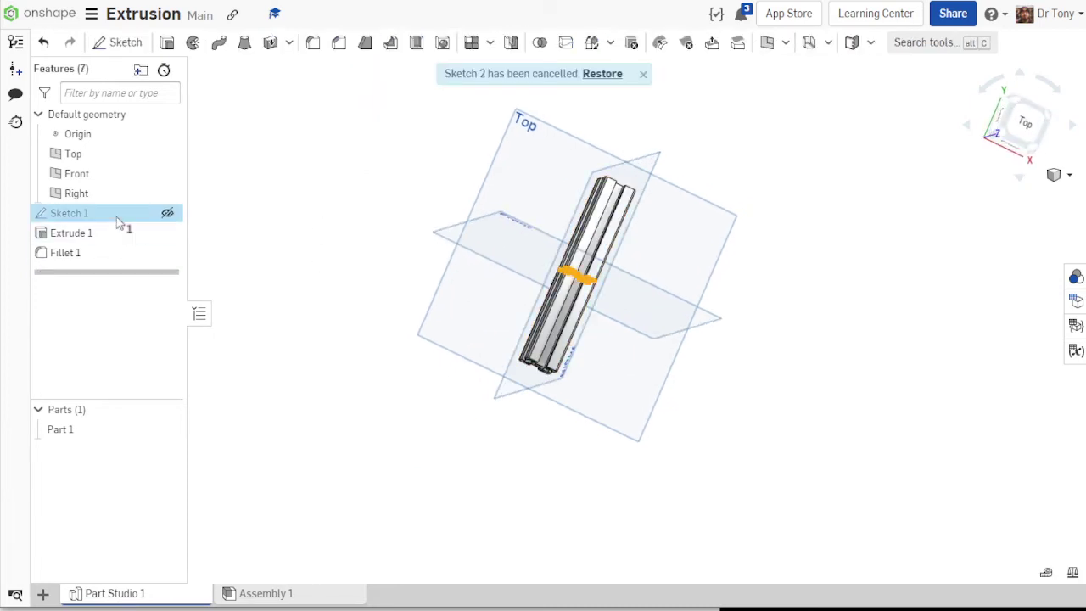
- Open the original profile sketch for editing in the front view and delete its two lower corner arms
double_click(70, 213)
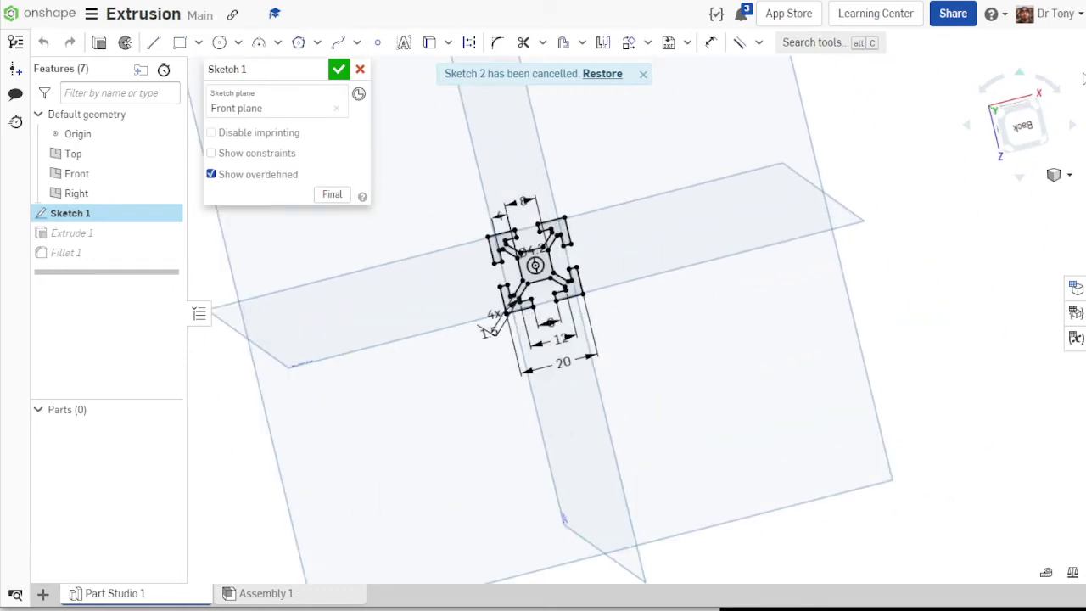
left_click(1023, 143)
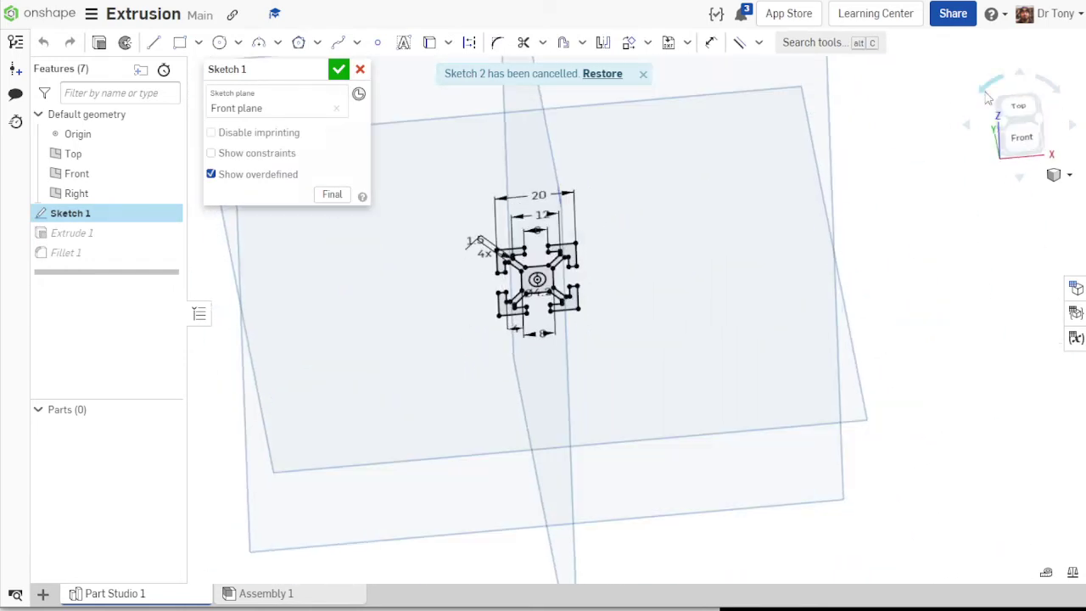
left_click(1028, 145)
scroll(585, 348, "down", 3)
scroll(696, 354, "up", 5)
scroll(937, 366, "down", 3)
scroll(361, 388, "up", 4)
scroll(913, 361, "down", 5)
scroll(958, 369, "down", 5)
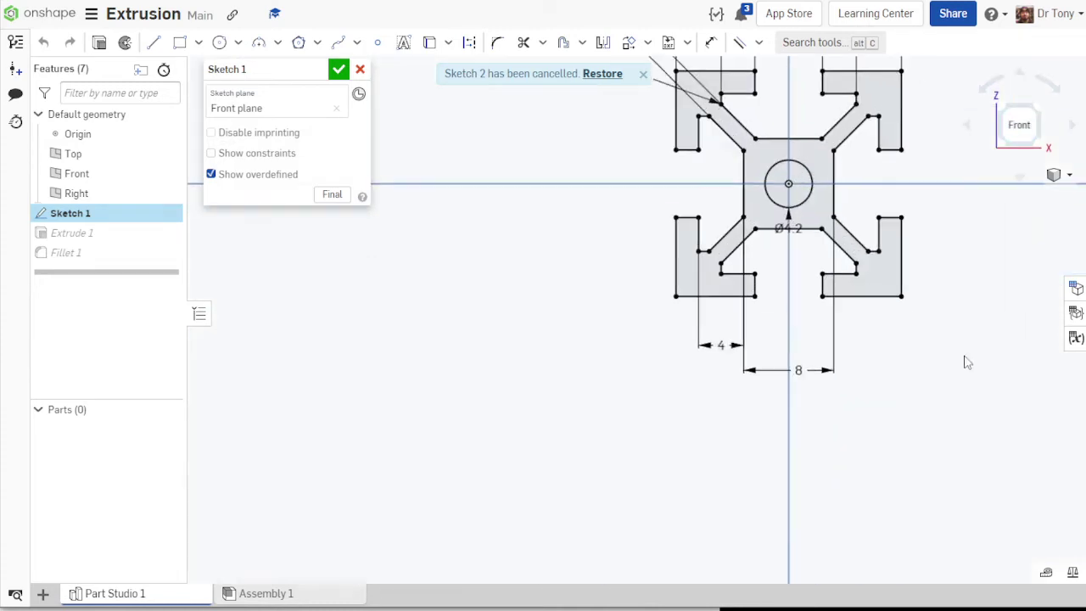
scroll(526, 425, "up", 3)
scroll(553, 427, "down", 3)
scroll(758, 429, "down", 1)
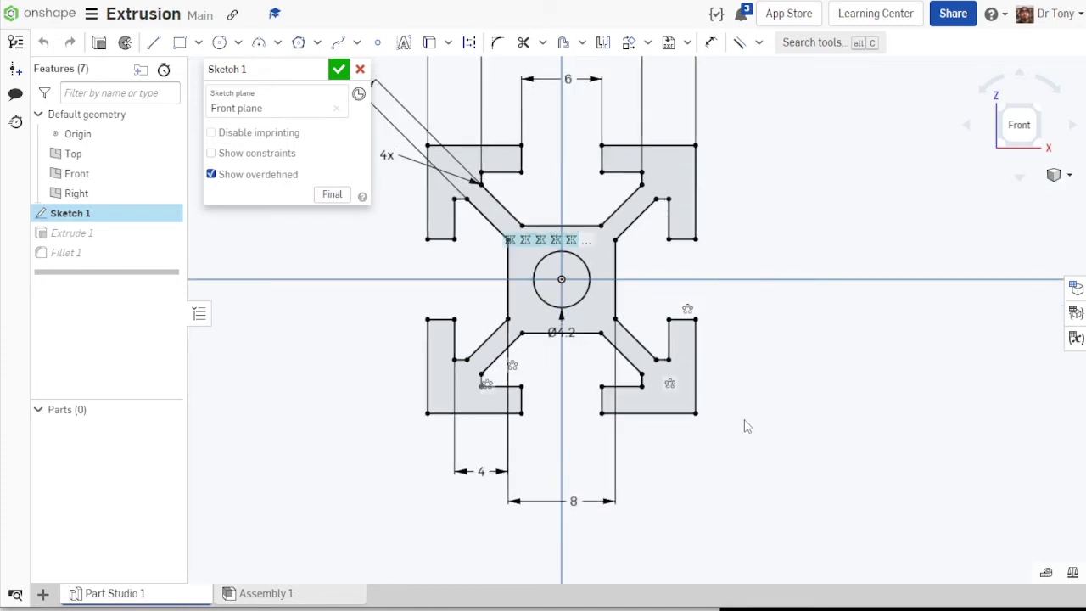
left_click_drag(776, 426, 264, 314)
key("Delete")
- Delete the upper-right corner arm and the horizontal line above the centre circle from the profile sketch
scroll(687, 340, "up", 2)
scroll(604, 263, "down", 2)
left_click_drag(795, 289, 655, 64)
key("Delete")
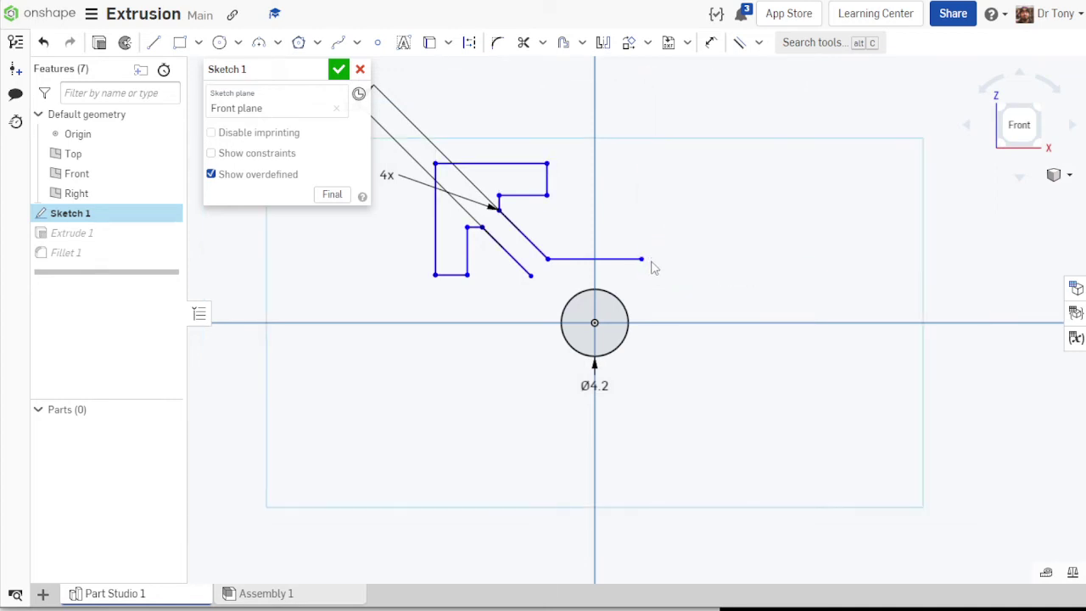
key("Delete")
key("Delete")
- Delete the left-hand lines of the upper-left corner arm and the leftover 4x pattern label
left_click_drag(471, 299, 387, 215)
key("Delete")
scroll(538, 297, "up", 2)
scroll(479, 224, "up", 3)
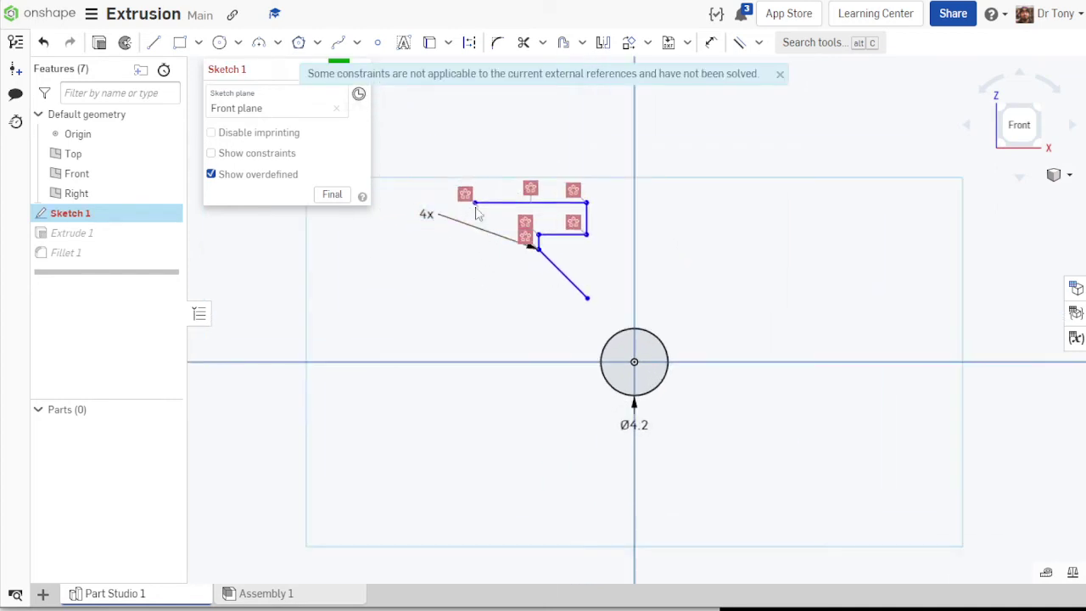
left_click(445, 204)
key("Delete")
scroll(651, 208, "down", 3)
scroll(671, 306, "up", 4)
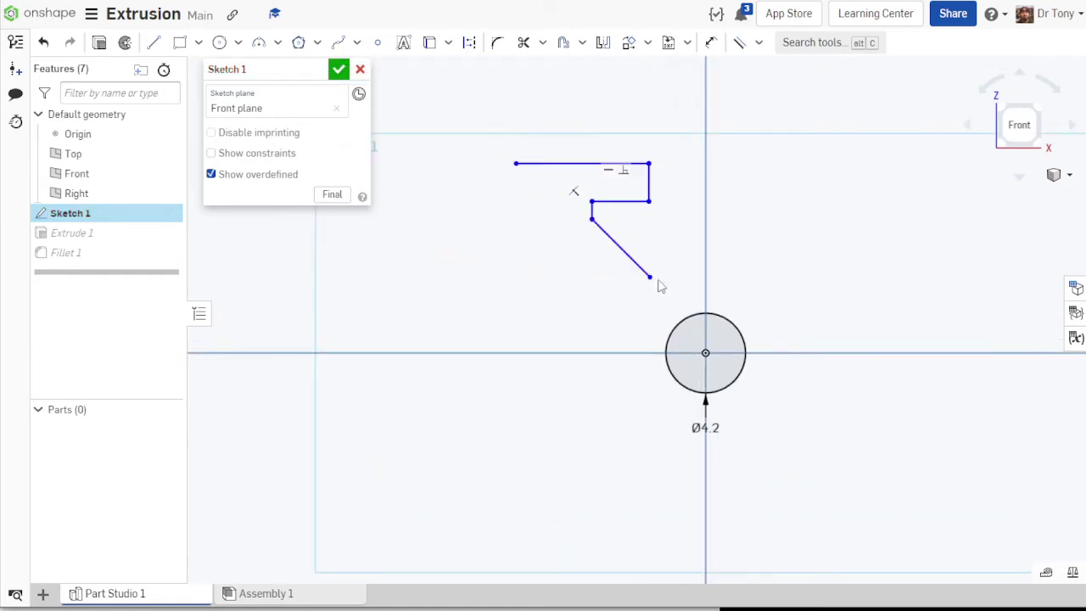
- Delete the centre circle and the remaining lines of the upper-left arm to empty the sketch
left_click(737, 381)
key("Delete")
left_click_drag(698, 332, 504, 24)
key("Delete")
scroll(735, 235, "down", 3)
scroll(598, 240, "down", 3)
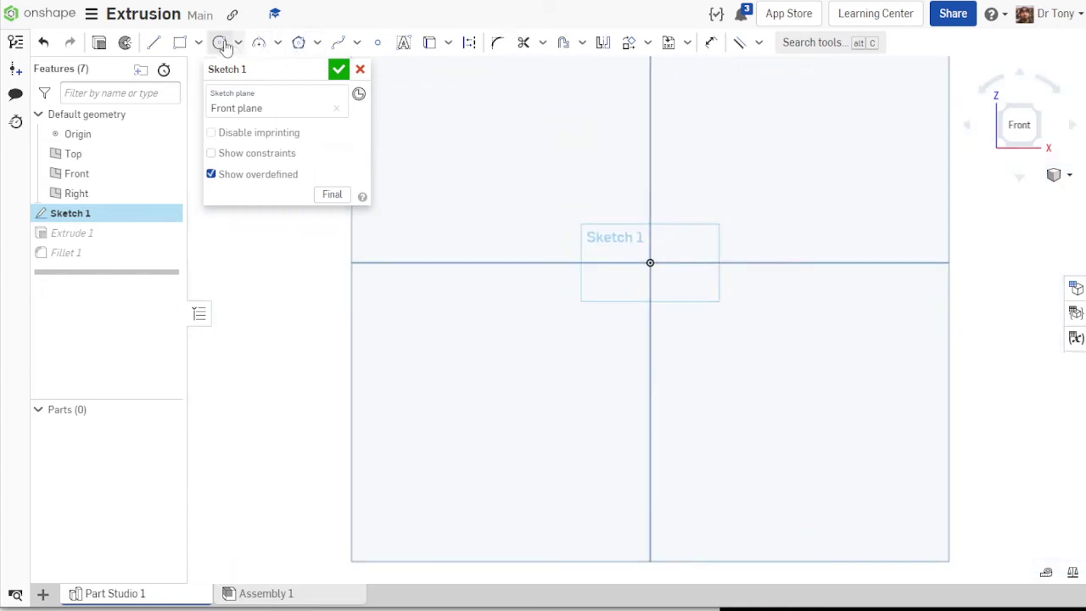
- Draw a circle with a 4.2 mm diameter above and to the left of the origin in the emptied sketch
left_click(510, 133)
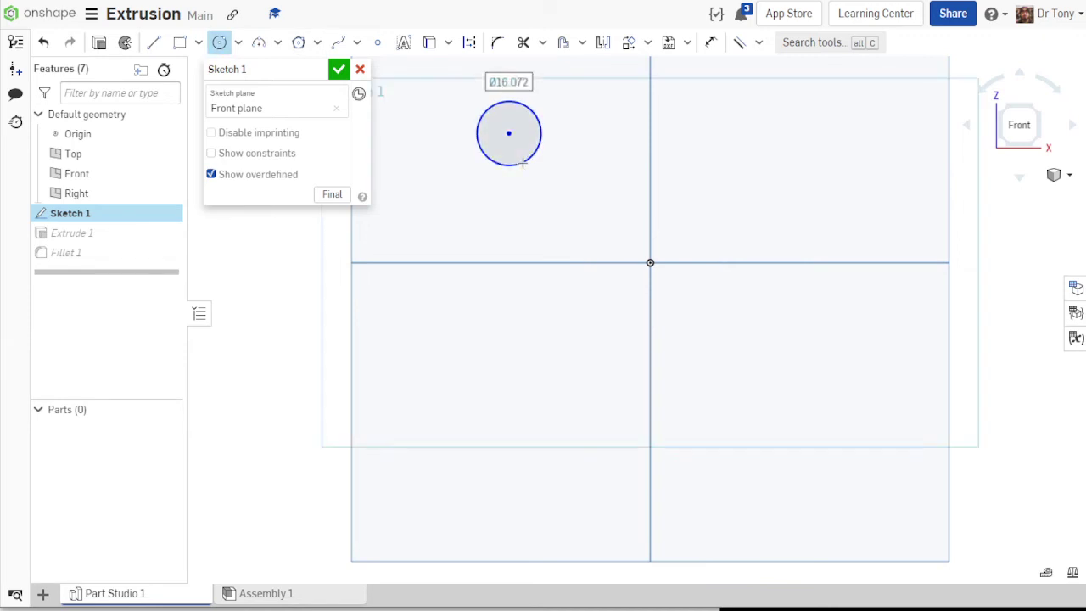
type("4.2")
key("Return")
scroll(546, 211, "down", 2)
scroll(476, 220, "up", 5)
- Draw a vertical construction line from the circle's centre up to its top point, and turn construction mode off
left_click(155, 45)
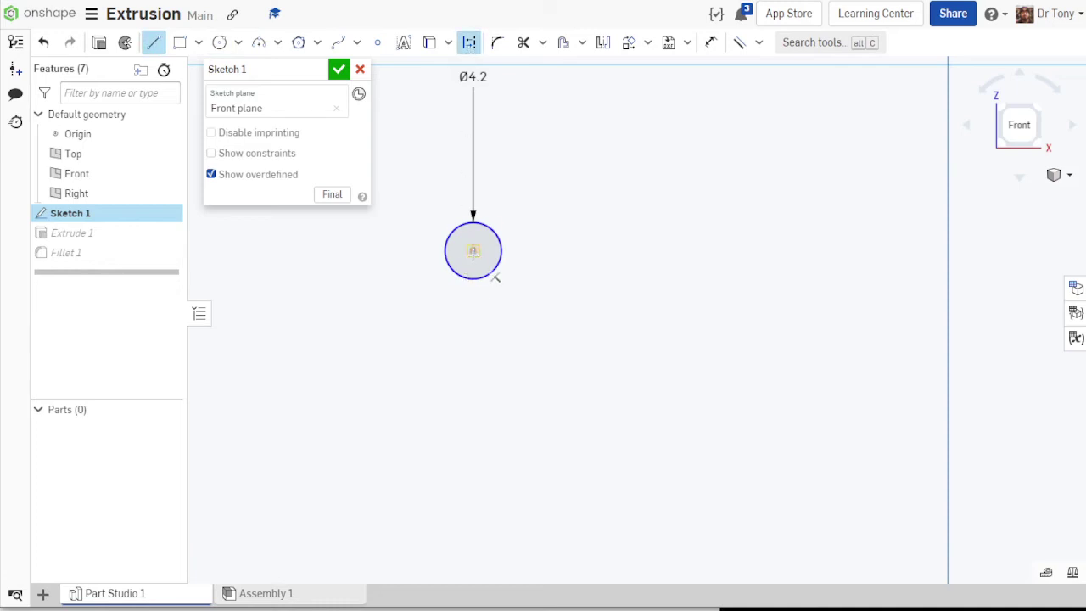
left_click(473, 250)
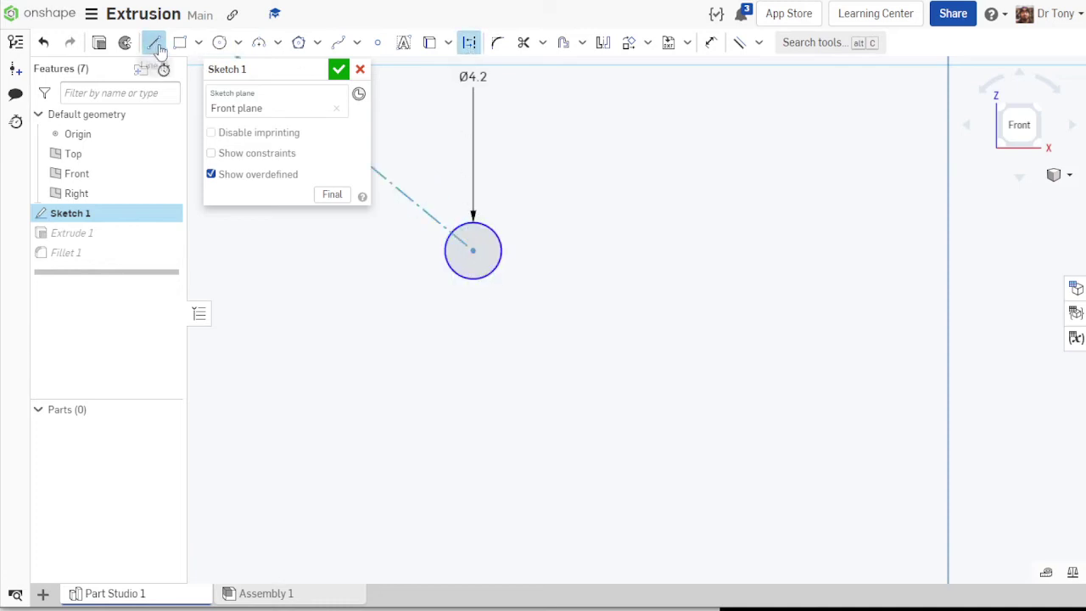
scroll(463, 229, "up", 3)
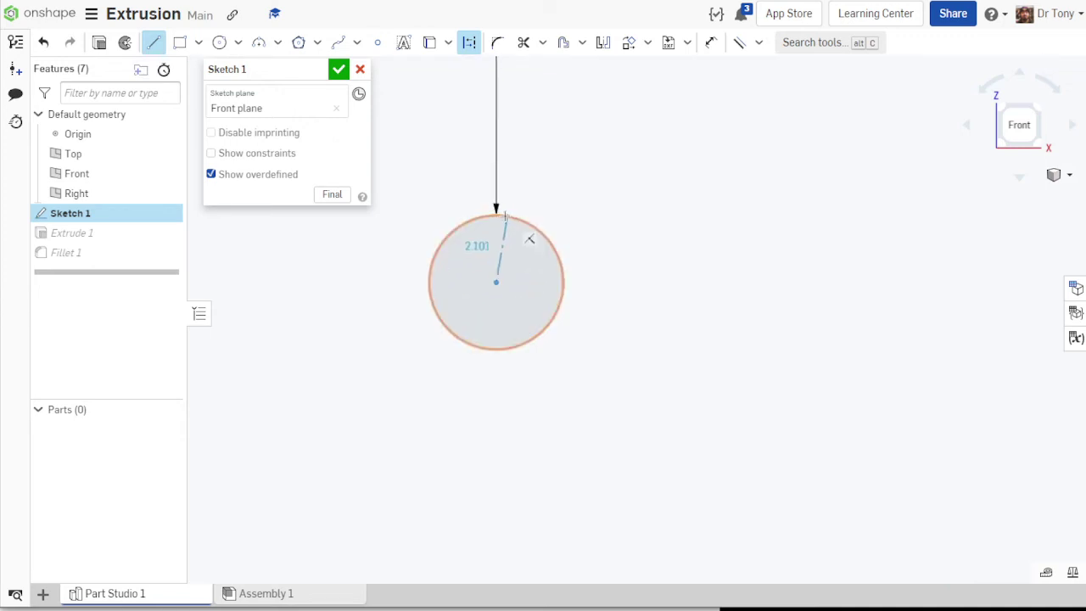
left_click(496, 213)
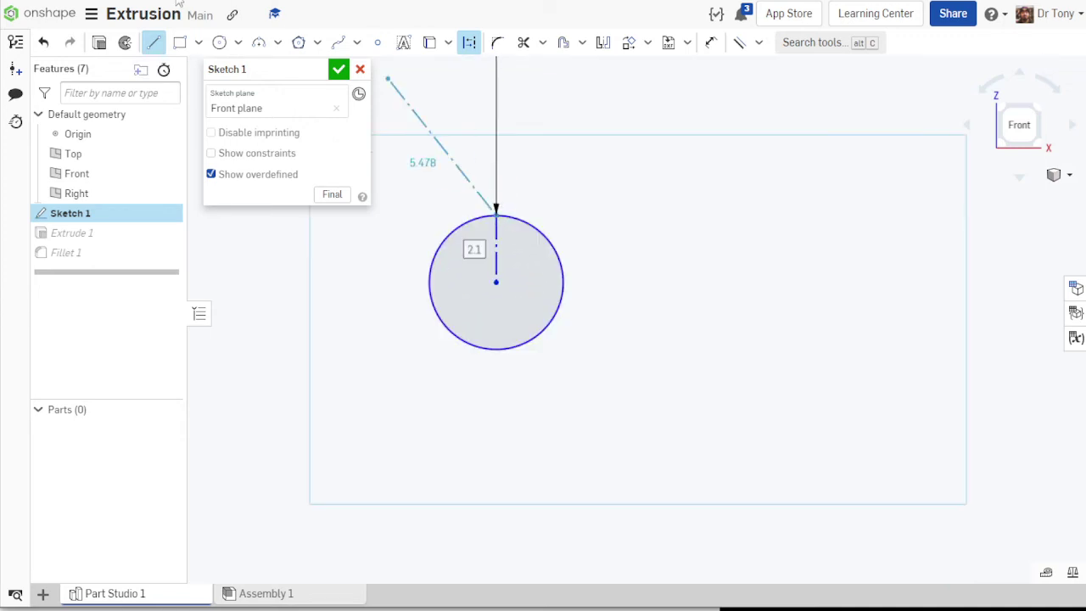
left_click(149, 42)
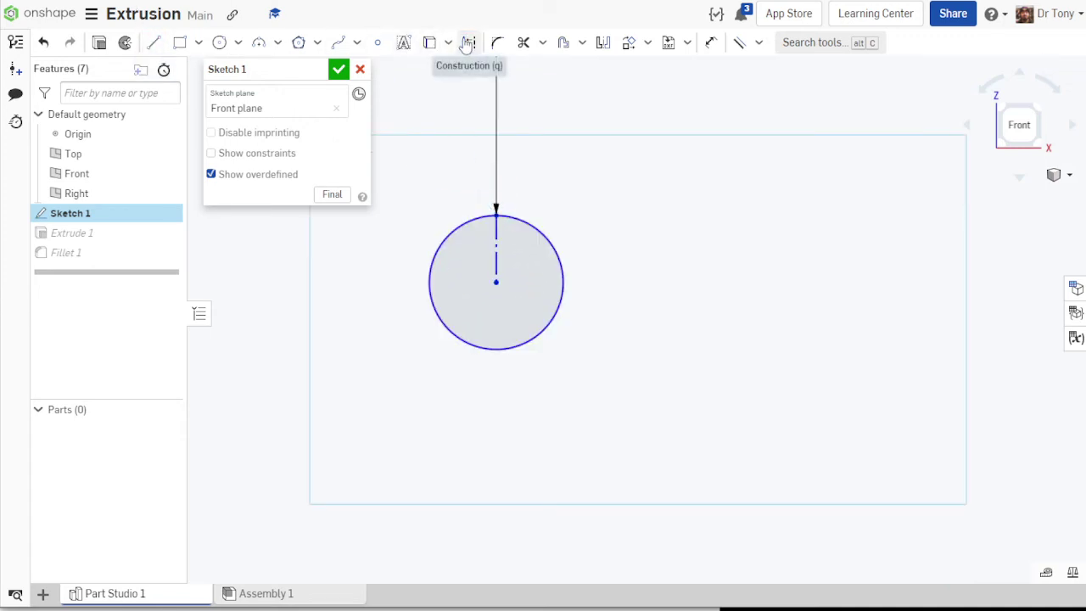
- Sketch an open five-line stepped profile above and left of the circle: a diagonal, an about 1.2 mm vertical, a horizontal, a vertical and a horizontal
scroll(678, 222, "down", 5)
left_click(154, 42)
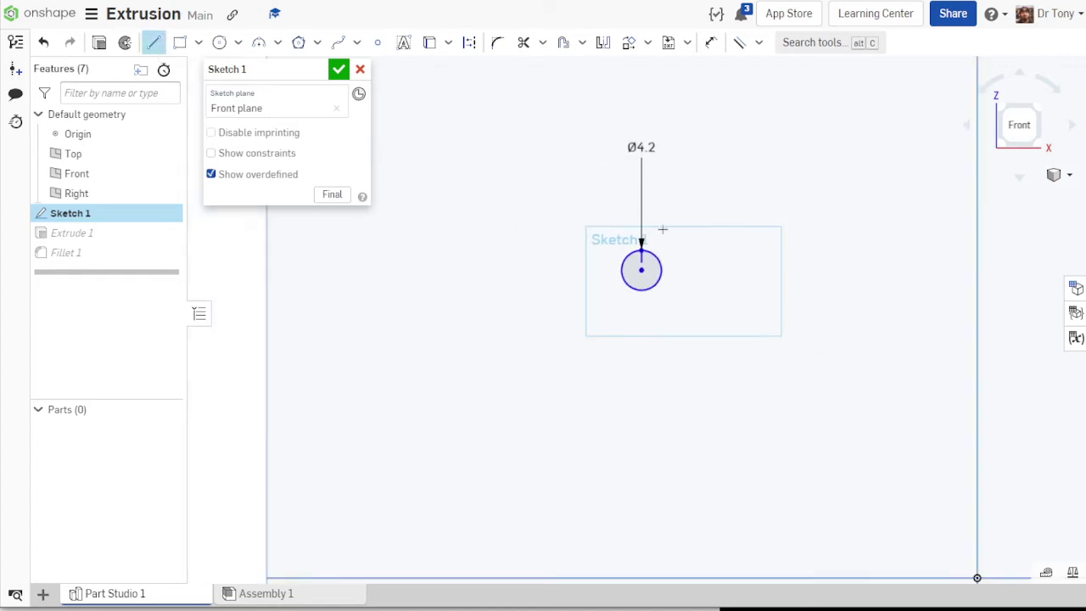
scroll(663, 229, "up", 2)
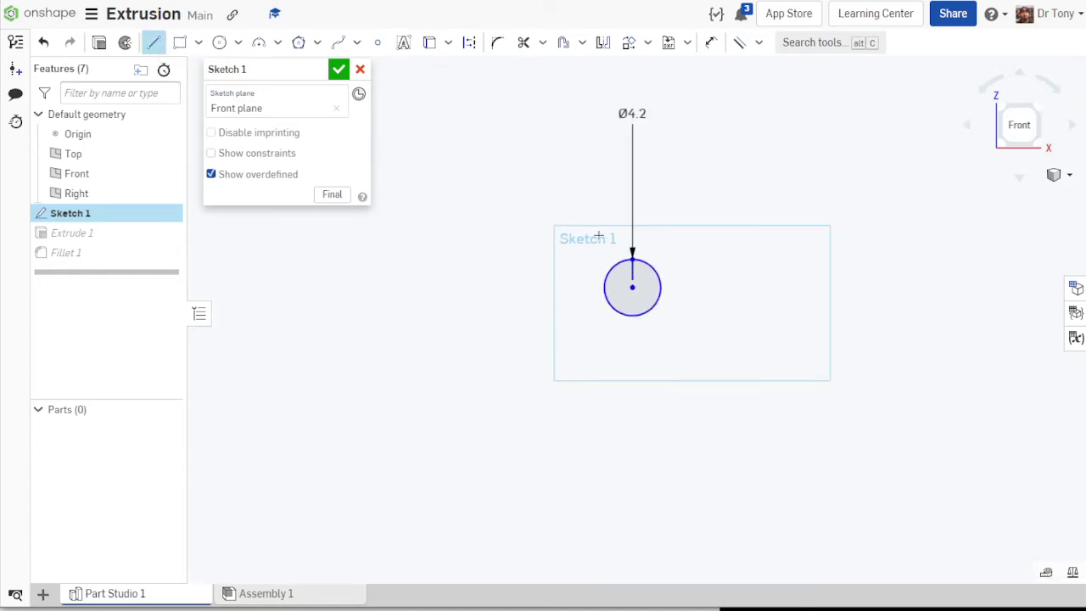
left_click(540, 193)
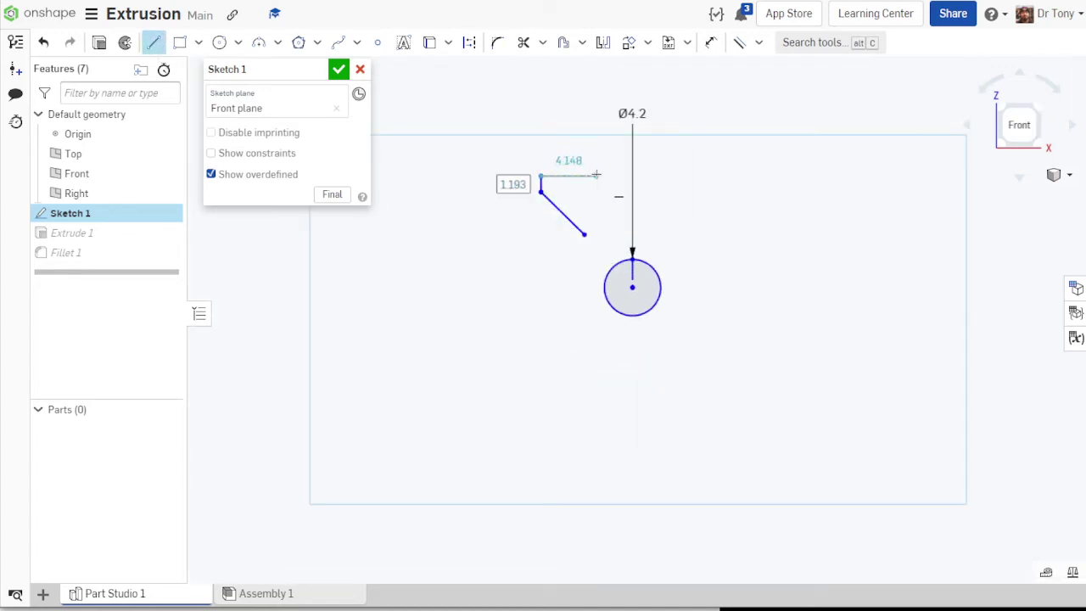
left_click(510, 155)
key("Escape")
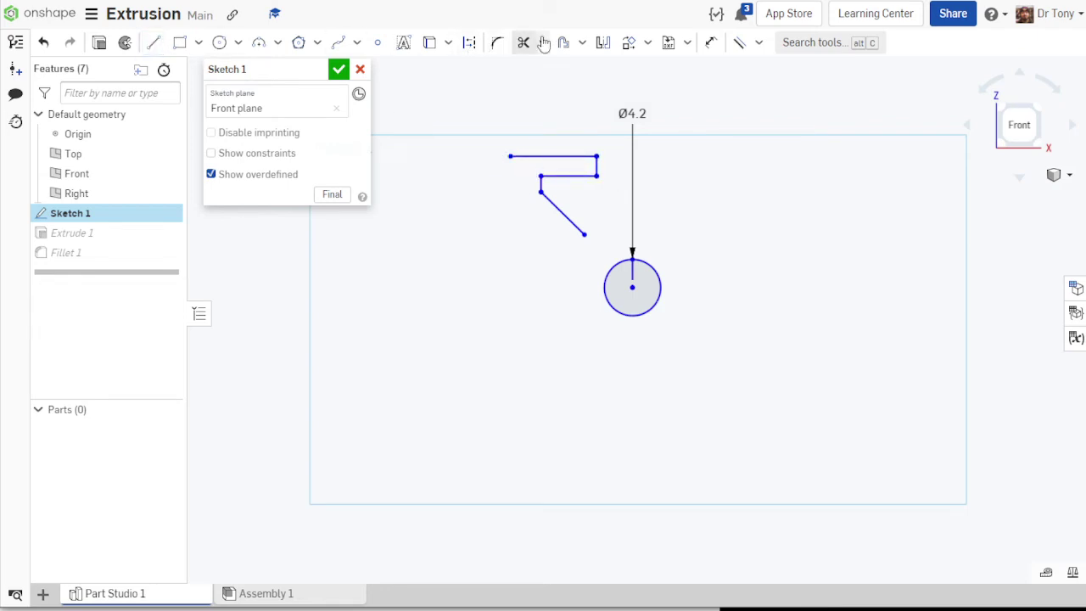
- Mirror the stepped profile about the construction line and join the lower ends of both halves with a horizontal line about 7.2 mm long
left_click(602, 42)
left_click(629, 269)
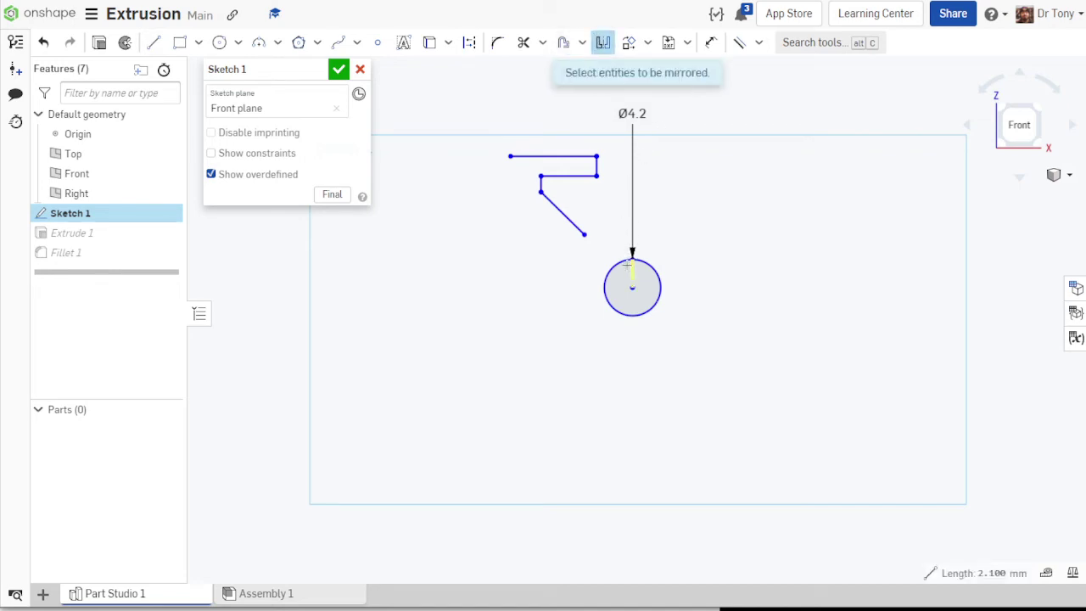
left_click_drag(481, 90, 604, 249)
key("f")
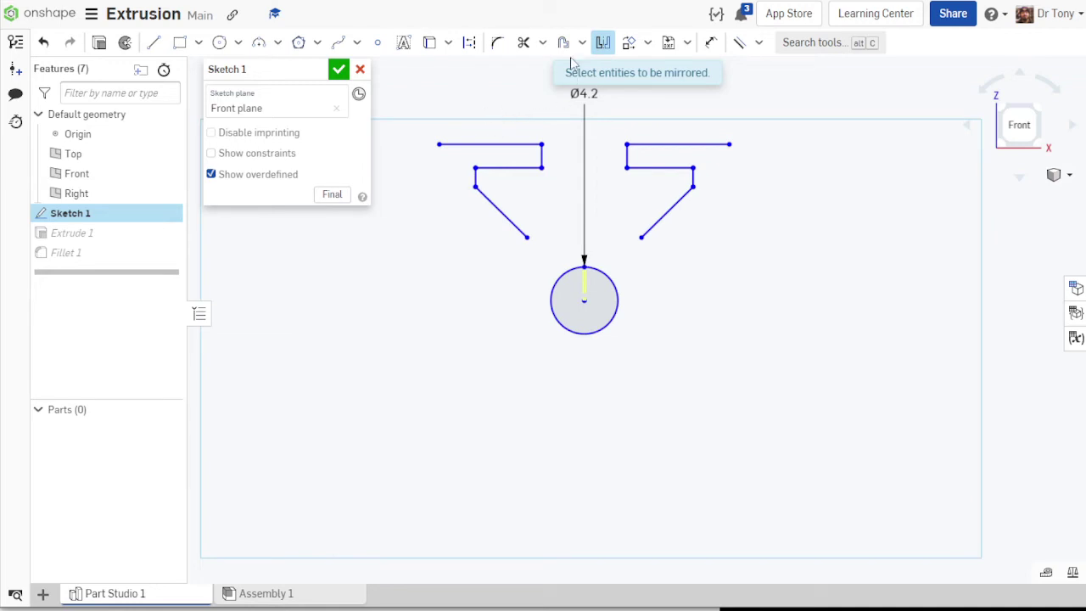
left_click(155, 44)
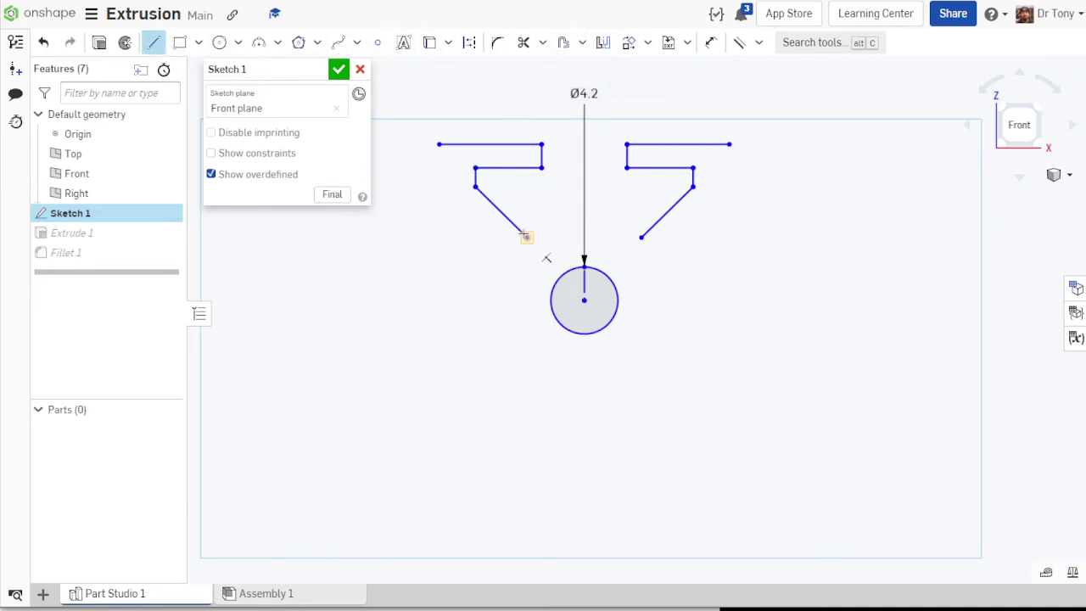
left_click(641, 236)
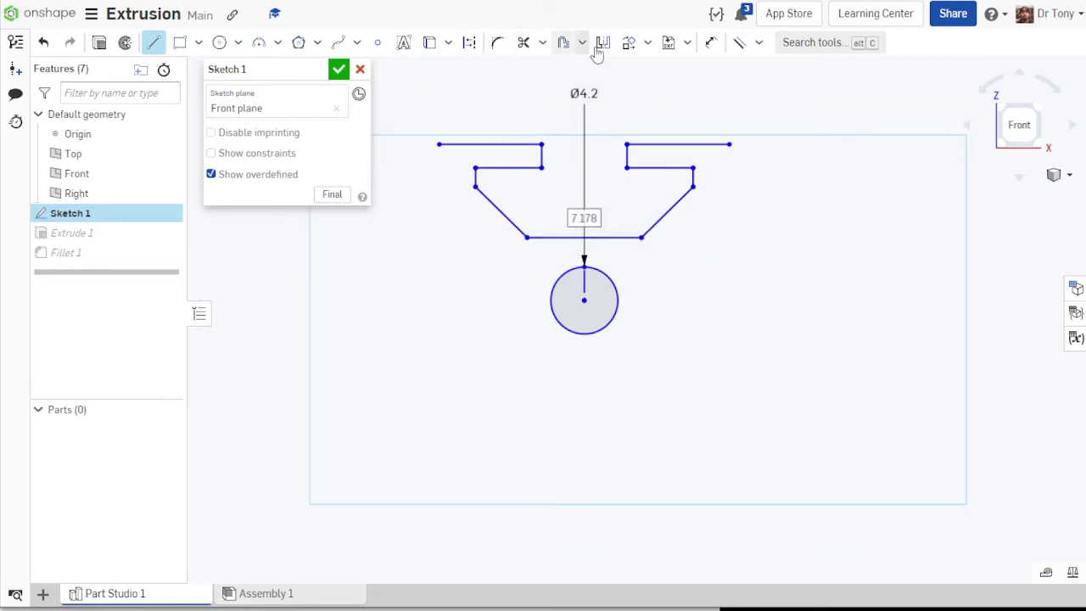
- Circular-pattern the complete slot profile about the circle's centre with 4 instances
left_click(646, 44)
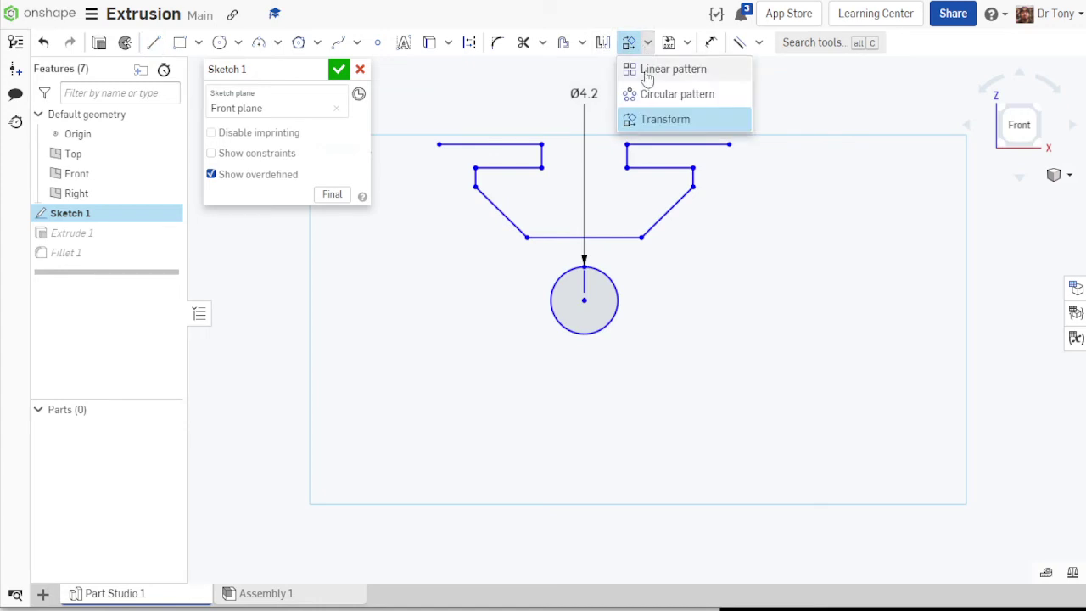
left_click(660, 94)
mouse_move(414, 130)
left_mouse_down()
mouse_move(793, 226)
mouse_move(827, 246)
mouse_move(814, 246)
left_mouse_up()
scroll(679, 246, "down", 5)
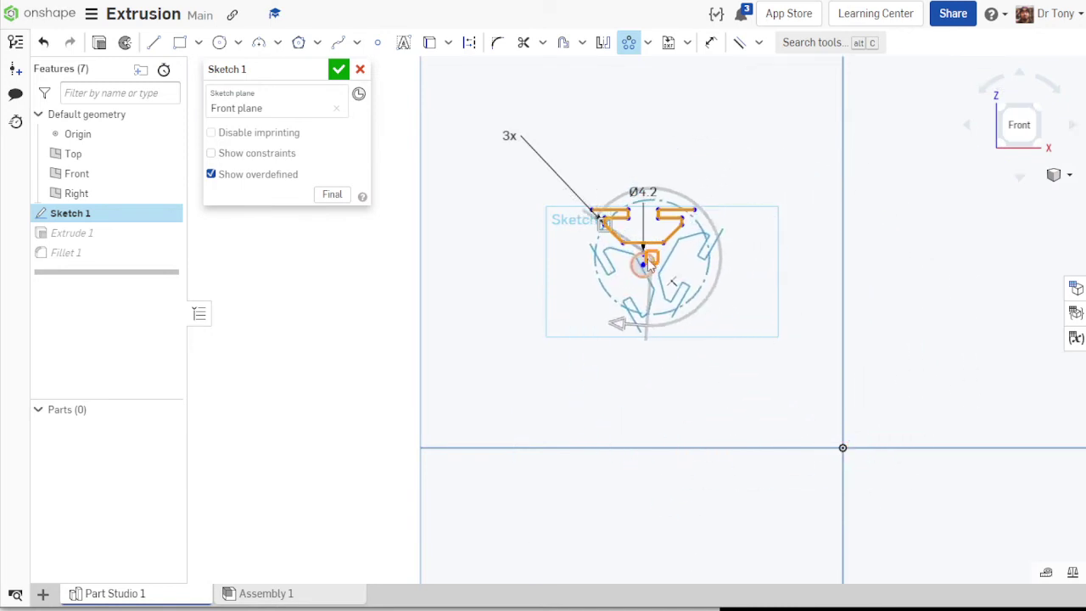
left_click(598, 263)
left_click(509, 134)
type("4")
key("Return")
scroll(626, 215, "up", 5)
left_click(666, 119)
- Make the two open outer endpoints at the upper-left corner coincident, and reshape that corner's diagonal arm until its edges stop crossing the neighbouring lines
scroll(581, 174, "up", 4)
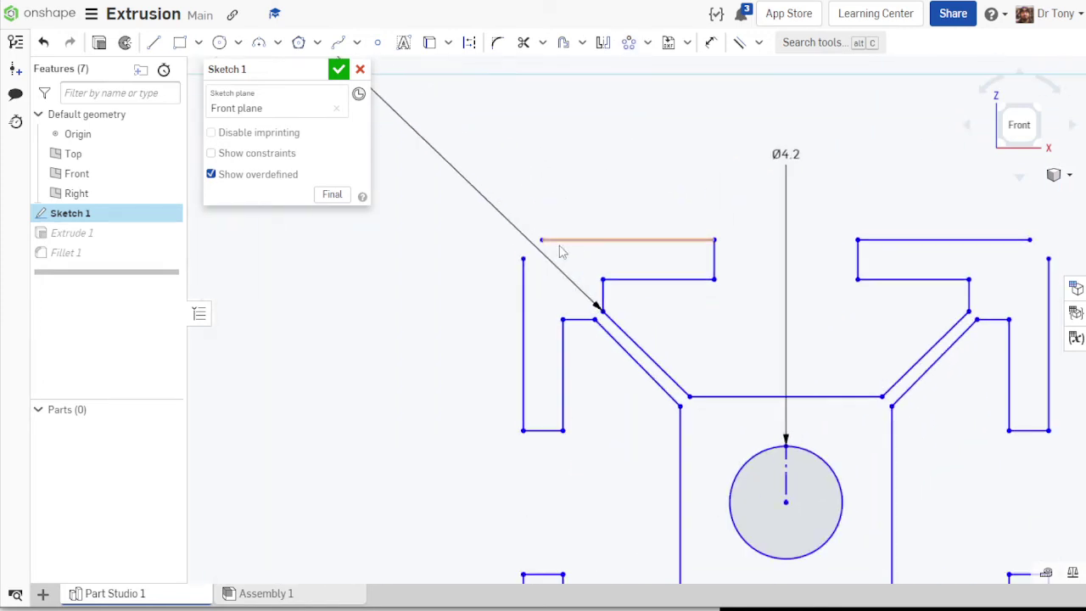
scroll(527, 264, "up", 5)
left_click(546, 222)
left_click(760, 44)
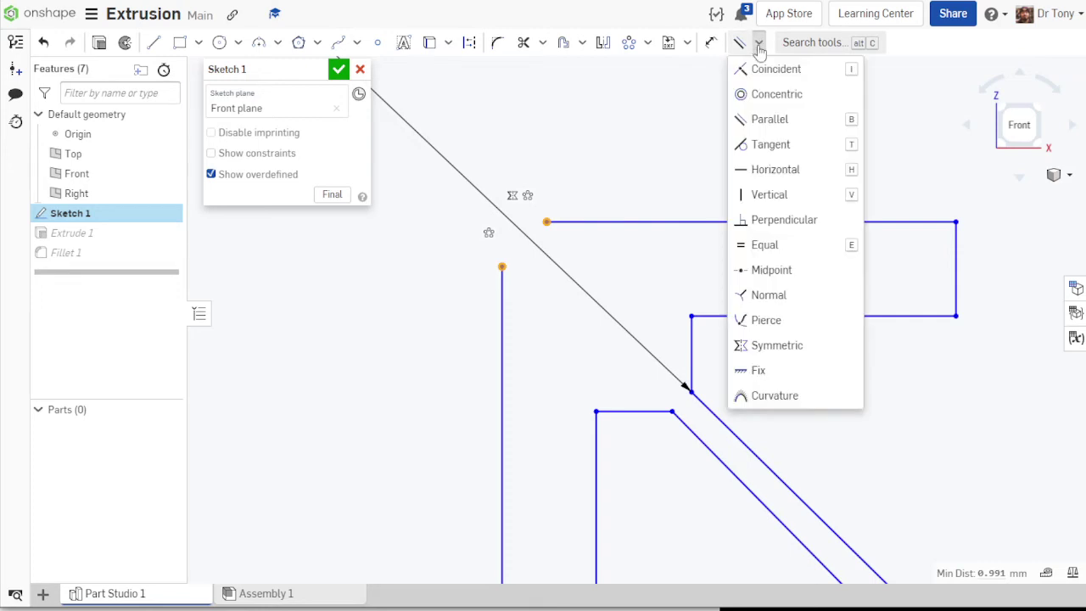
scroll(676, 107, "down", 5)
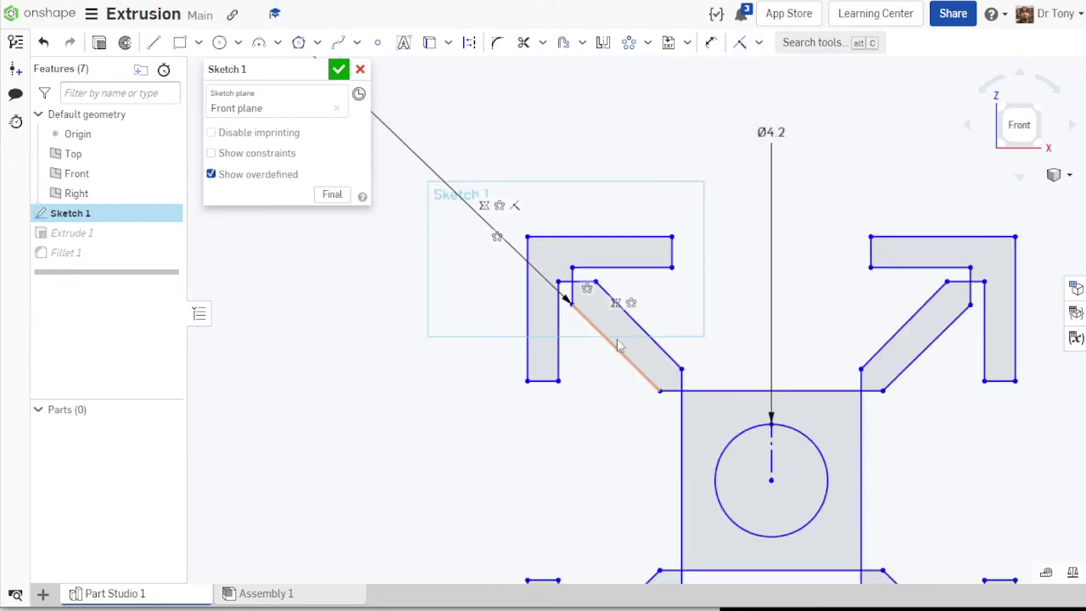
mouse_move(603, 283)
left_mouse_down()
mouse_move(587, 312)
mouse_move(603, 320)
left_mouse_up()
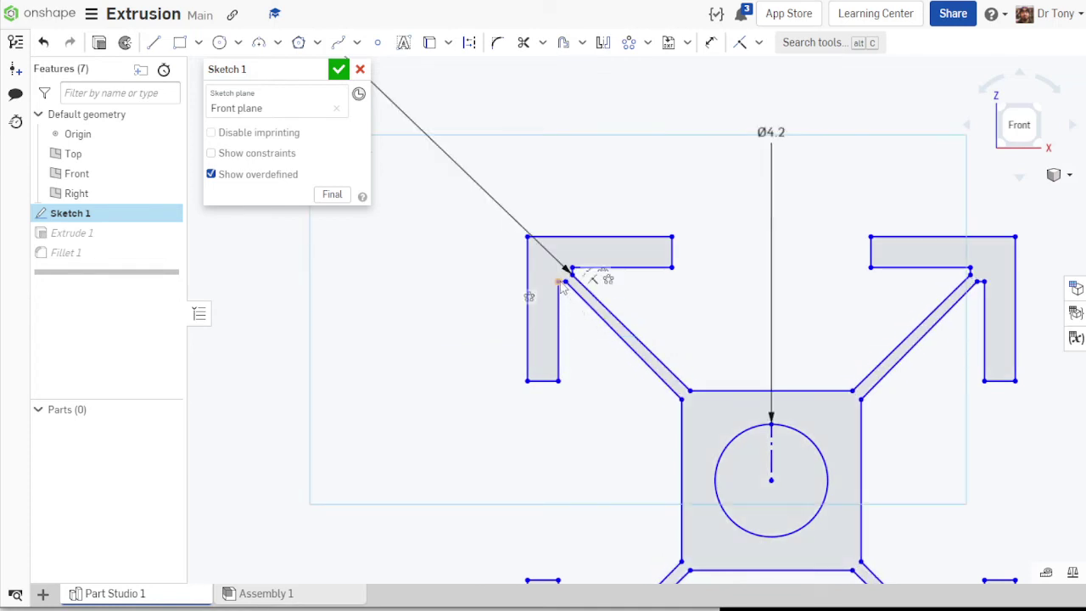
left_click_drag(560, 284, 581, 326)
- Dimension the overall profile width between the outer vertical edges as 20 mm
scroll(419, 249, "down", 4)
scroll(752, 359, "down", 2)
scroll(429, 327, "up", 2)
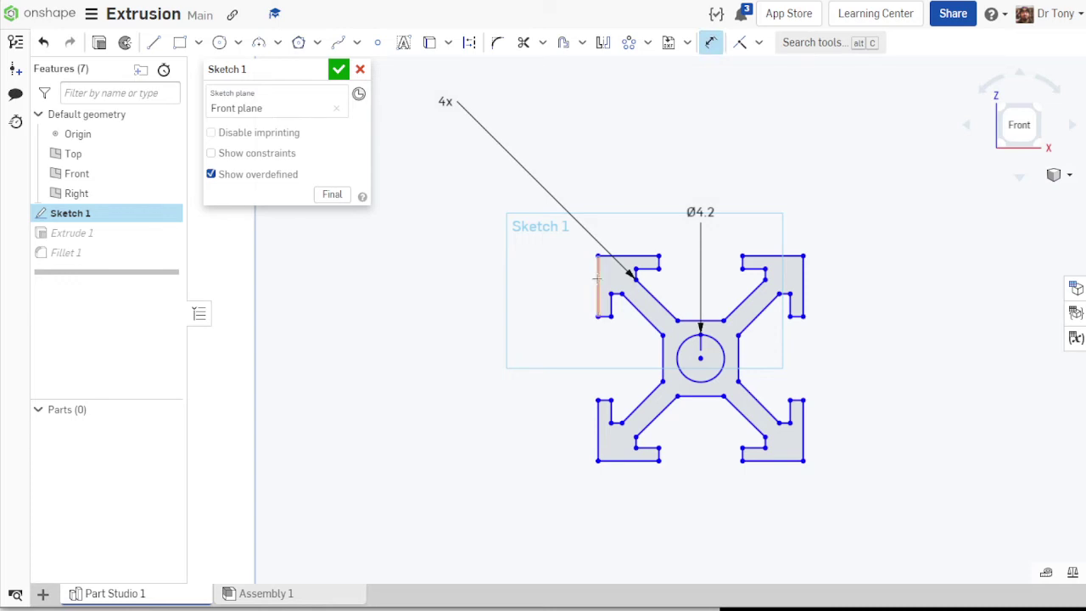
left_click(597, 284)
left_click(804, 286)
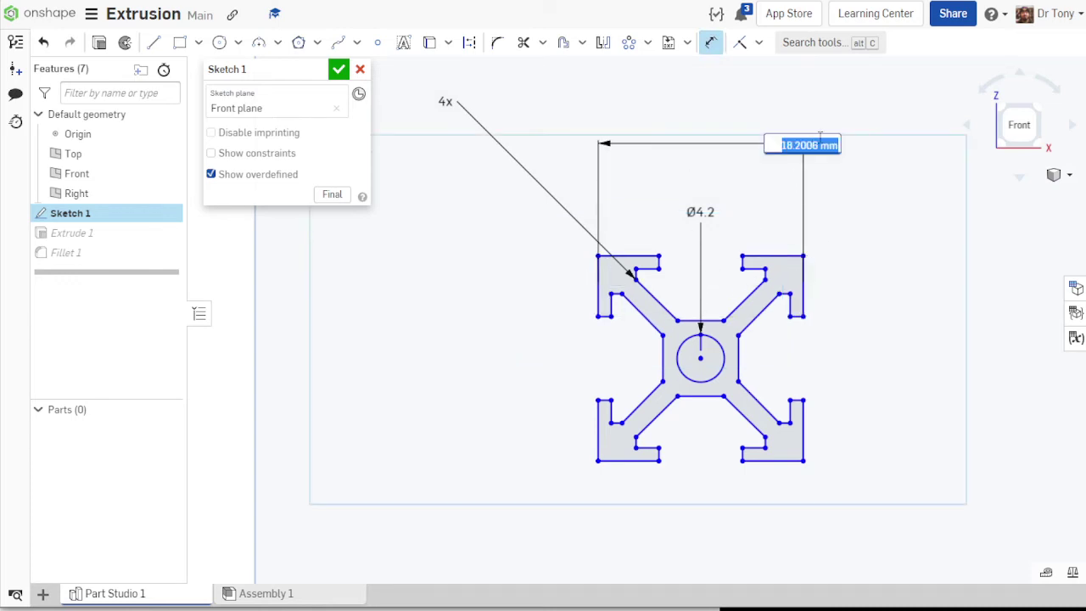
key("Return")
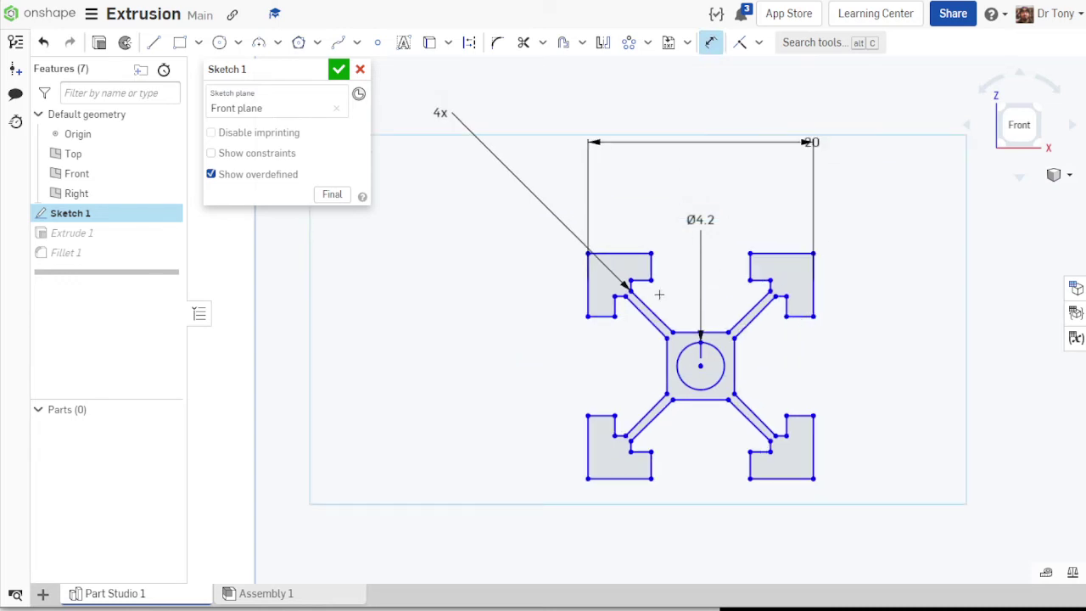
- Dimension the upper slot's inner width between its two short vertical edges as 12 mm
scroll(628, 287, "up", 4)
left_click(635, 281)
left_click(868, 281)
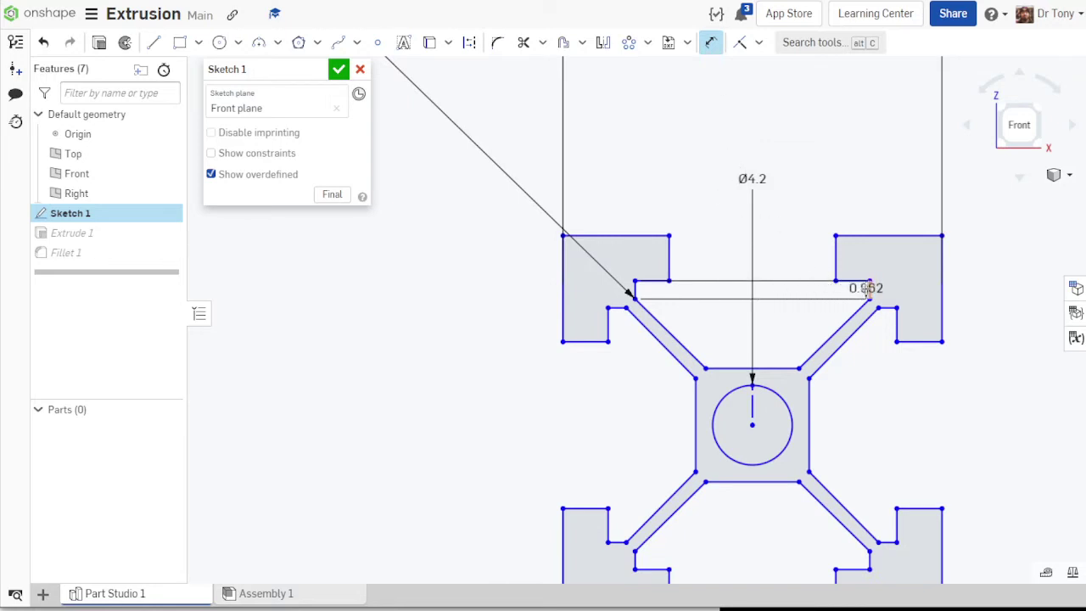
left_click(740, 94)
key("BackSpace")
type("12")
key("Return")
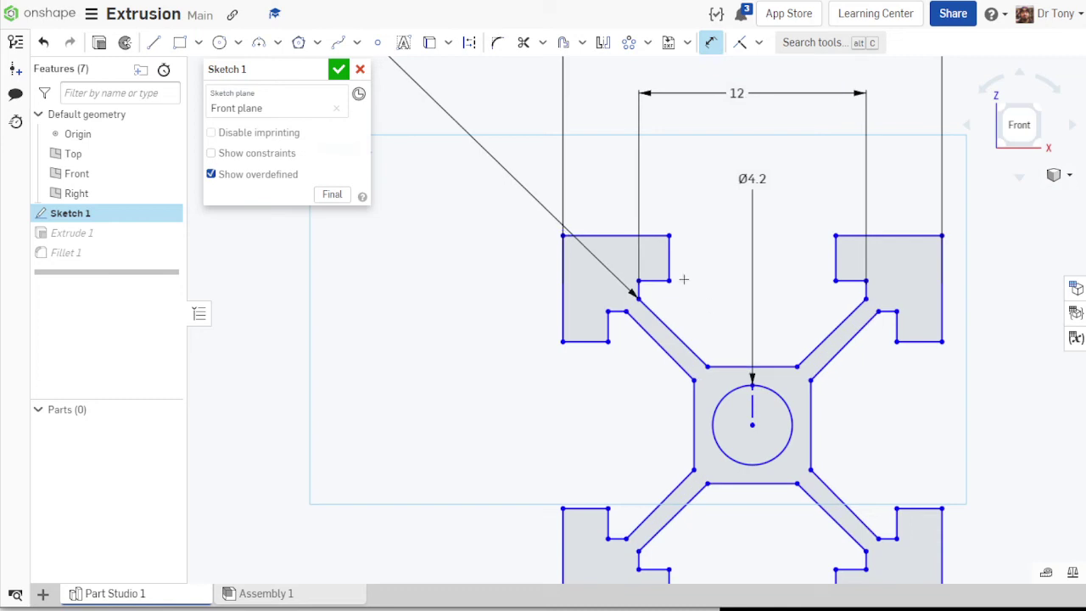
- Dimension the upper slot's opening between the two facing lip ends as 6 mm
left_click(669, 270)
left_click(837, 255)
left_click(782, 176)
type("6")
key("Return")
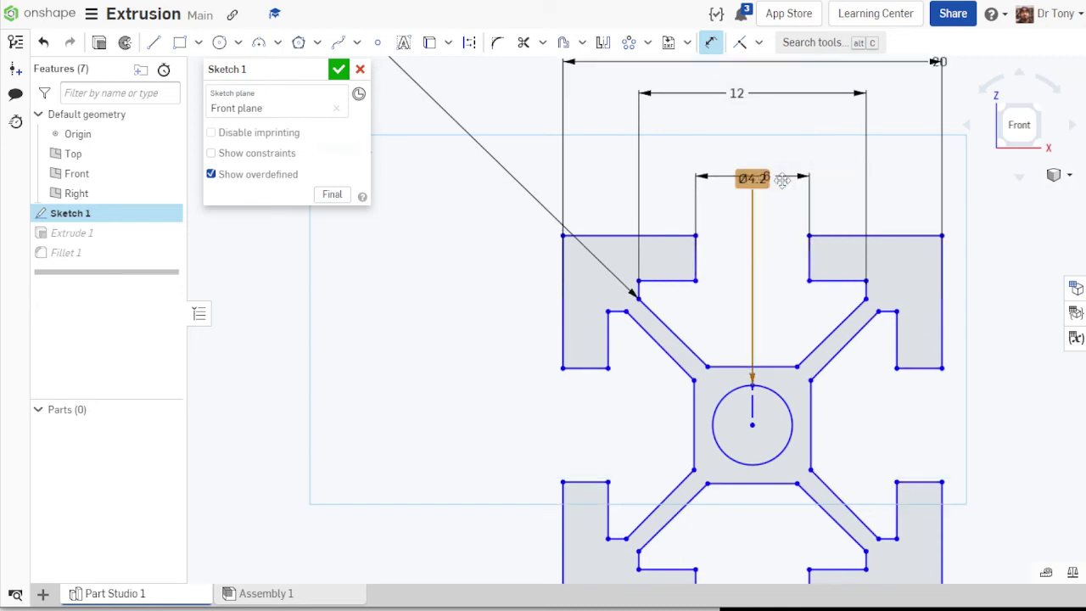
- Dimension the width of the central block between its two vertical sides as 8 mm
scroll(680, 183, "down", 4)
scroll(701, 295, "up", 5)
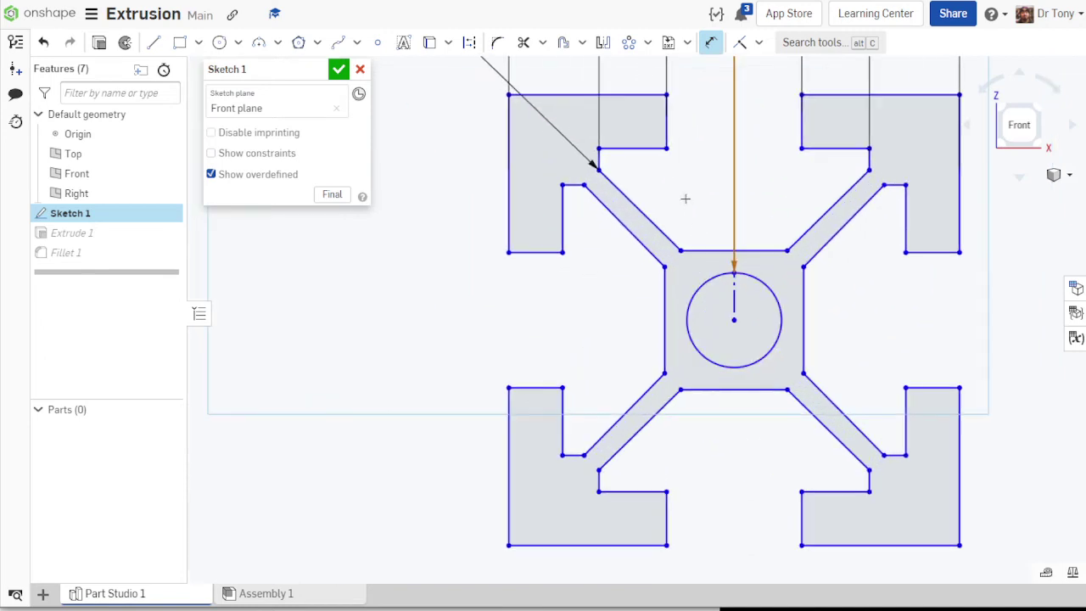
scroll(685, 198, "down", 2)
scroll(701, 347, "down", 1)
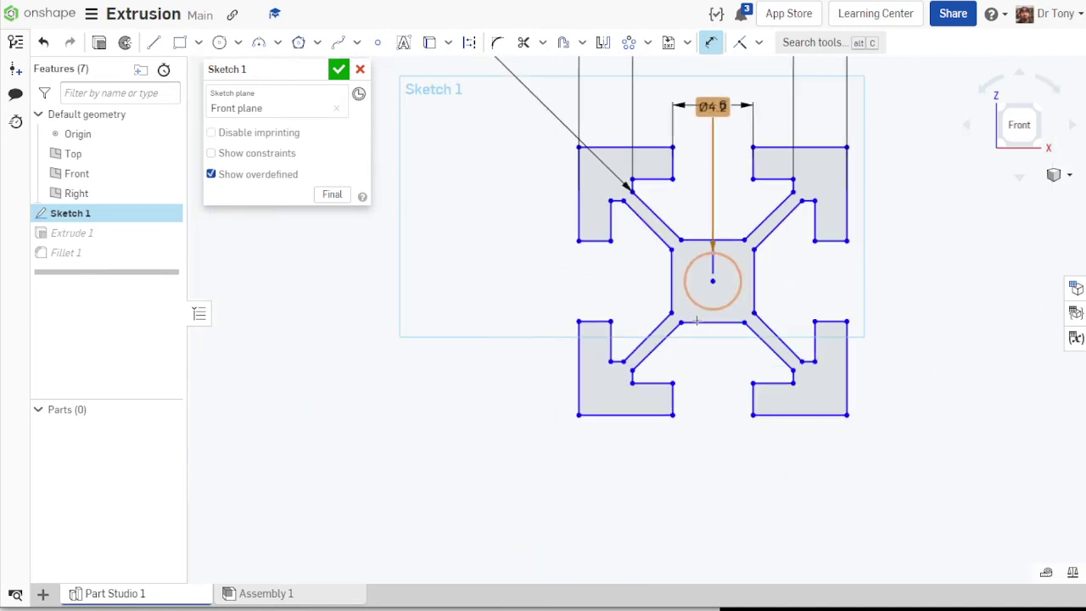
scroll(672, 390, "up", 2)
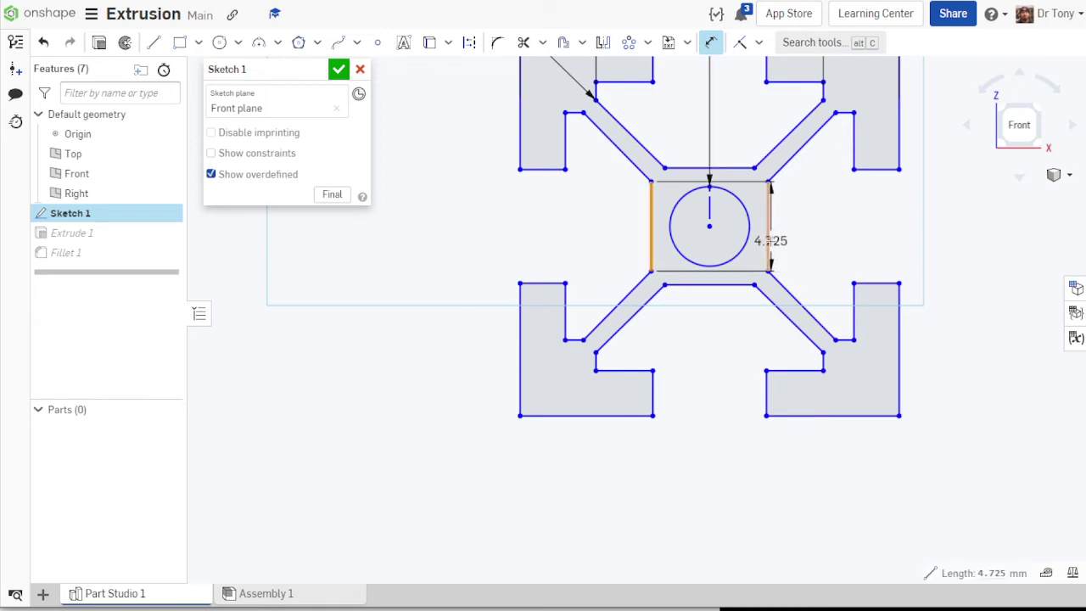
scroll(768, 241, "down", 3)
left_click(748, 357)
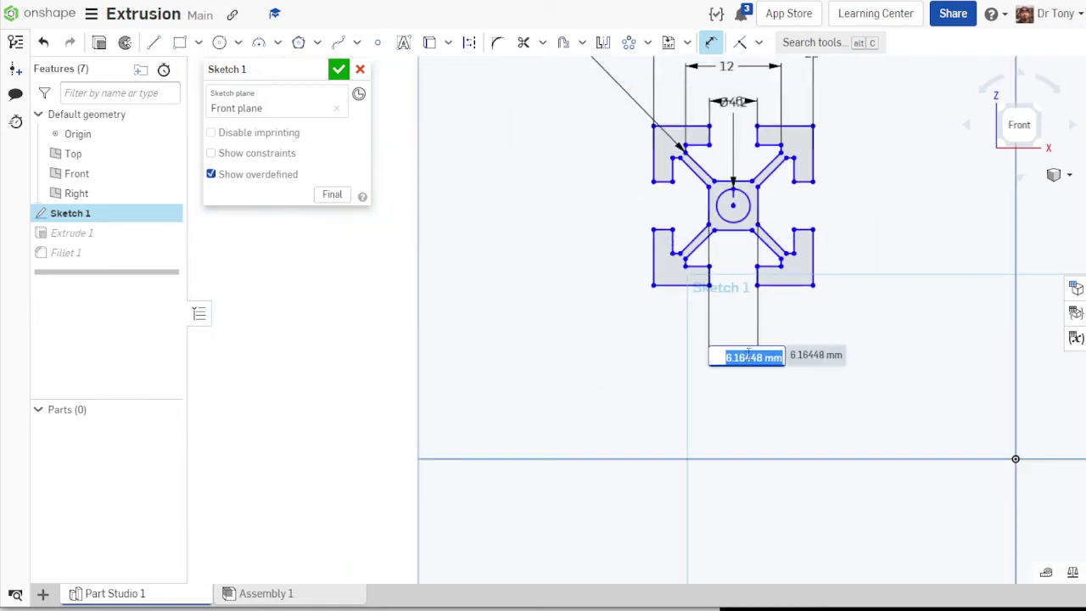
type("8")
key("Return")
- Dimension the distance from the left lip's inner vertical edge to the central block's left side as 4 mm
scroll(695, 184, "up", 3)
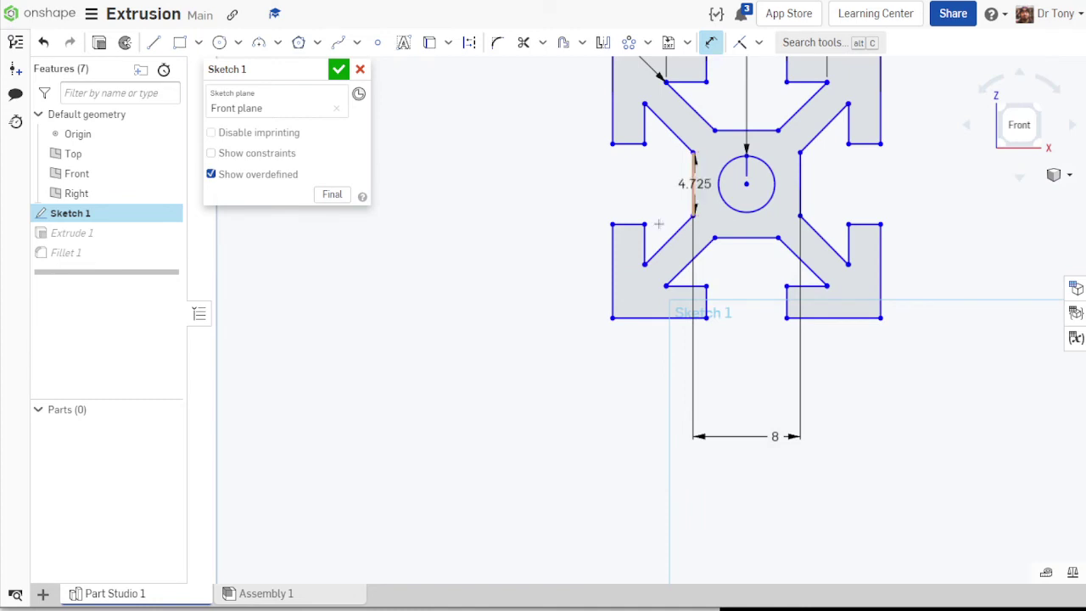
left_click(645, 242)
left_click(654, 406)
type("4")
key("Return")
scroll(672, 348, "down", 2)
scroll(661, 113, "up", 4)
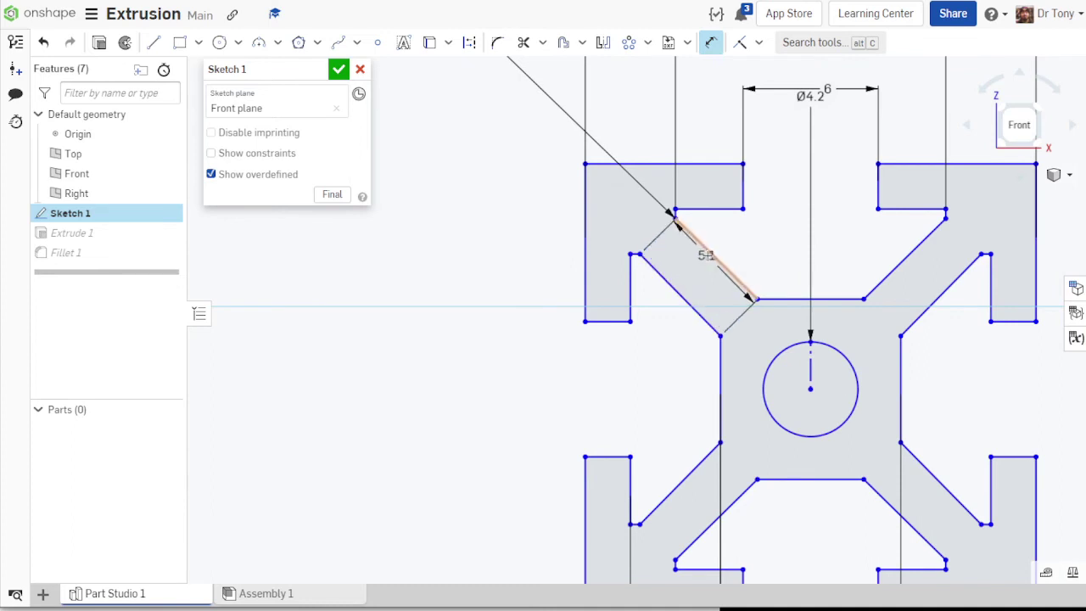
left_click(700, 242)
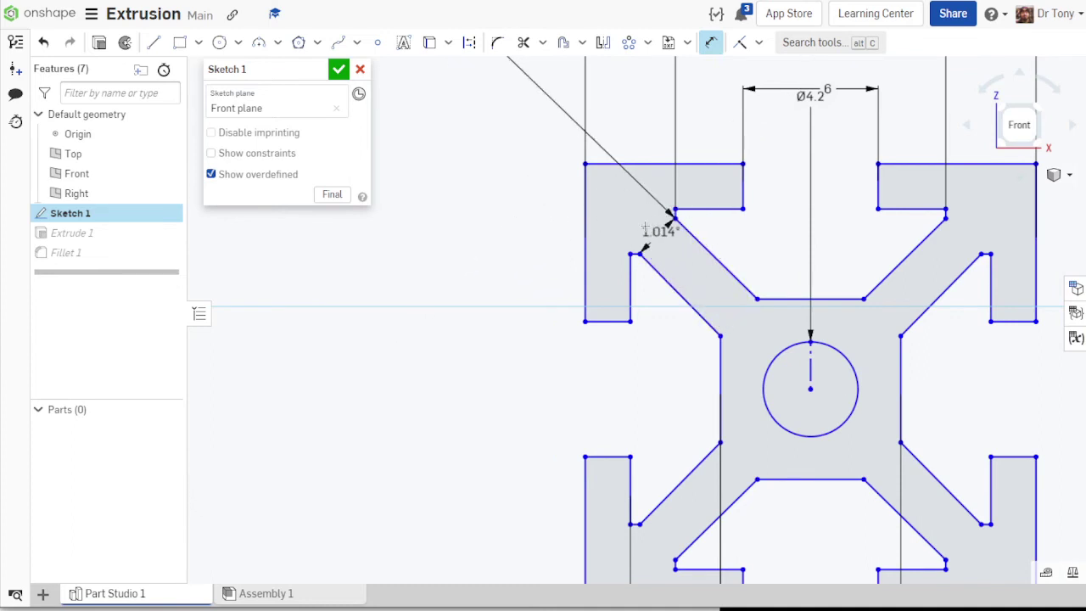
key("Escape")
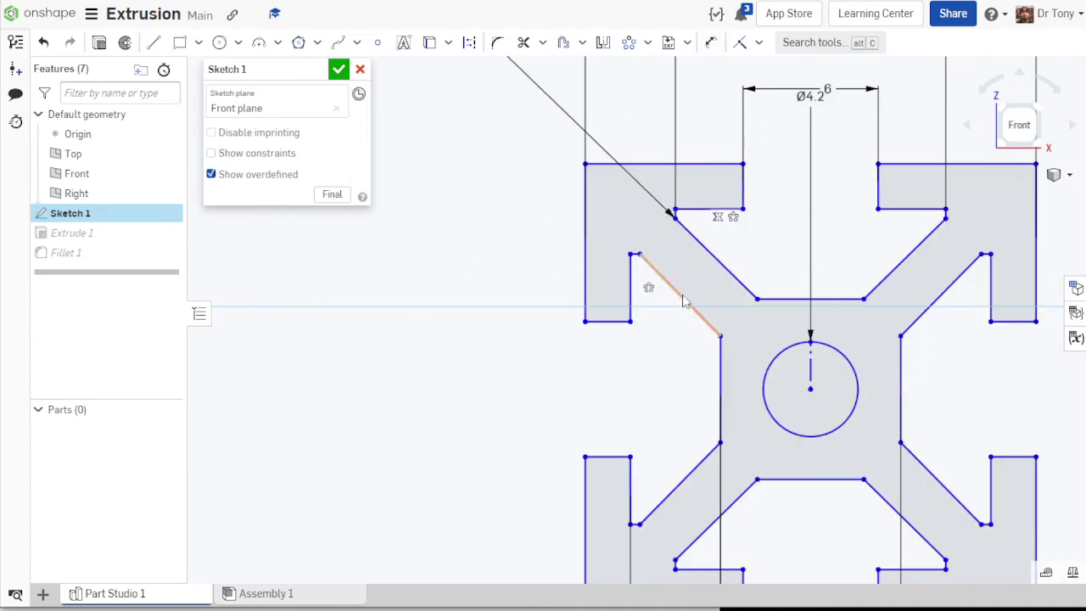
left_click(678, 295)
left_click(759, 42)
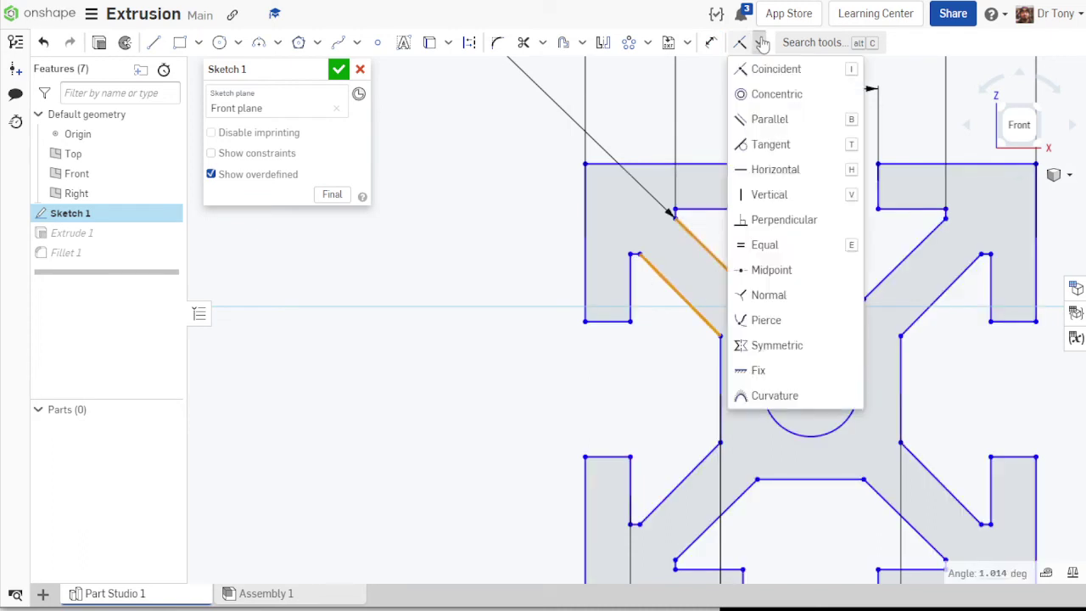
left_click(415, 195)
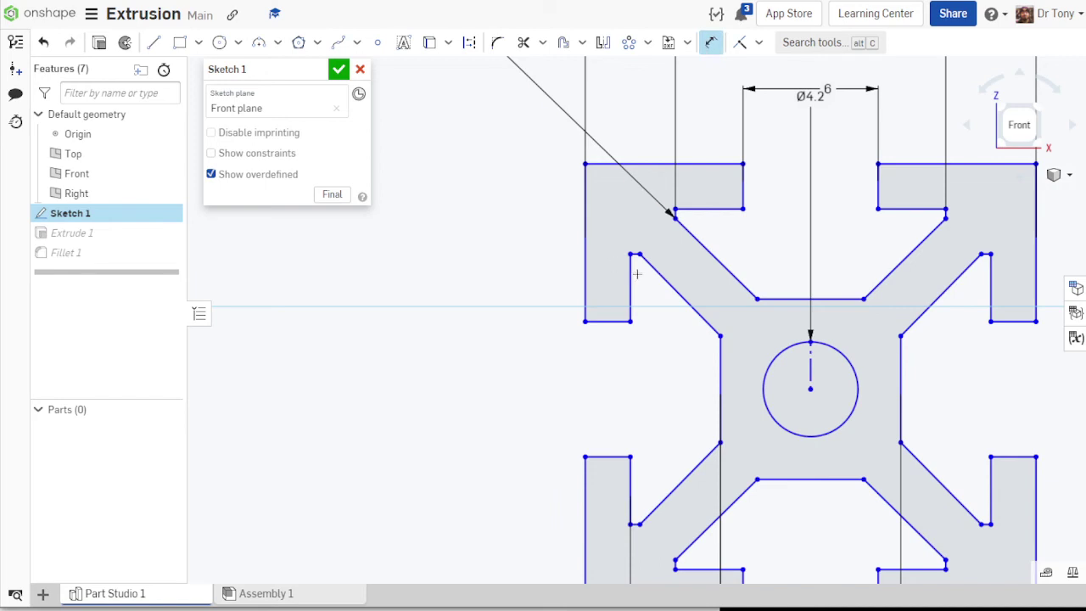
- Add a parallel constraint between the two long edges of the upper-left diagonal arm
left_click(704, 247)
left_click(713, 44)
left_click(701, 243)
left_click(649, 265)
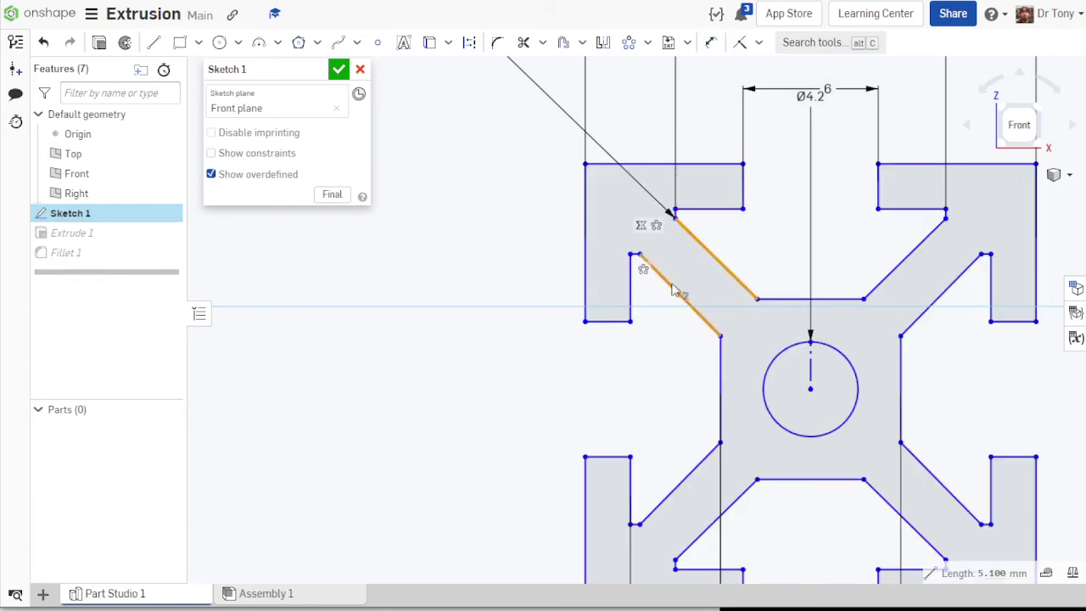
left_click(759, 42)
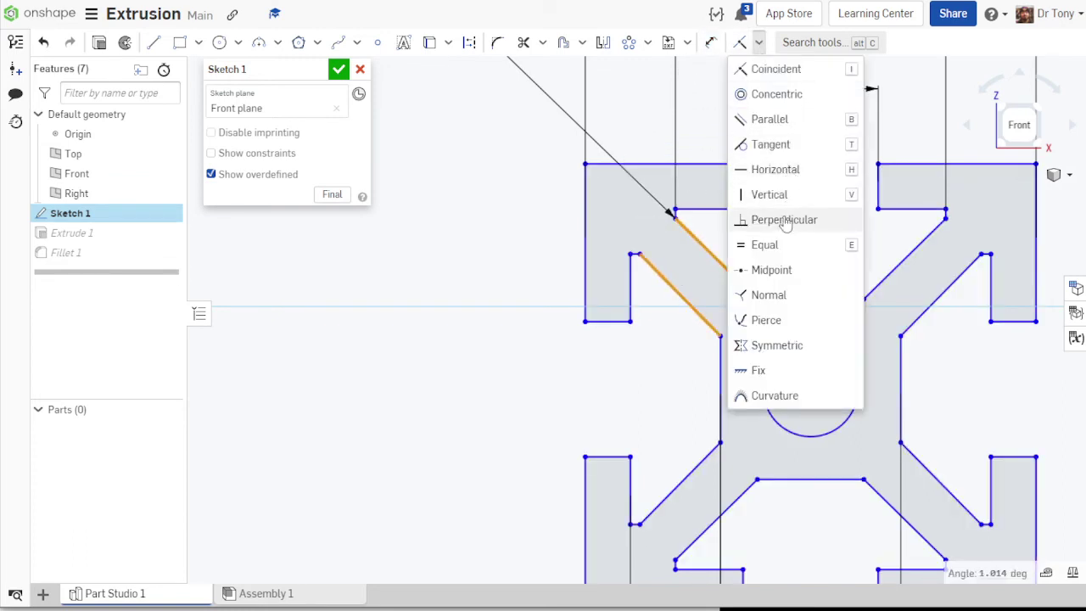
left_click(771, 121)
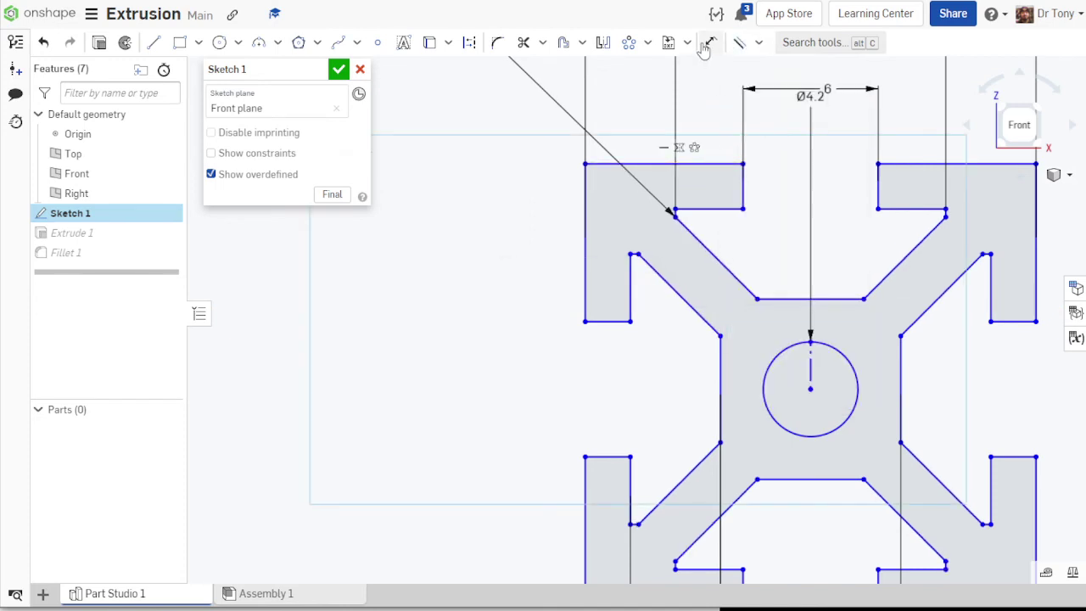
- Dimension the upper-left diagonal arm's thickness as 1.5 mm
left_click(670, 293)
left_click(487, 129)
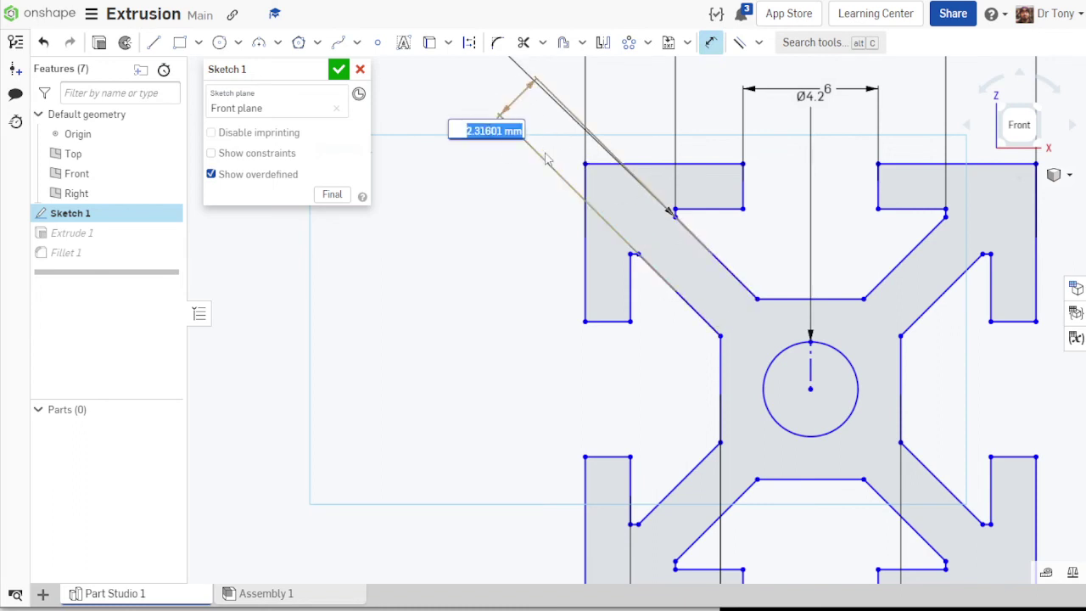
type("1.5")
key("Return")
key("f")
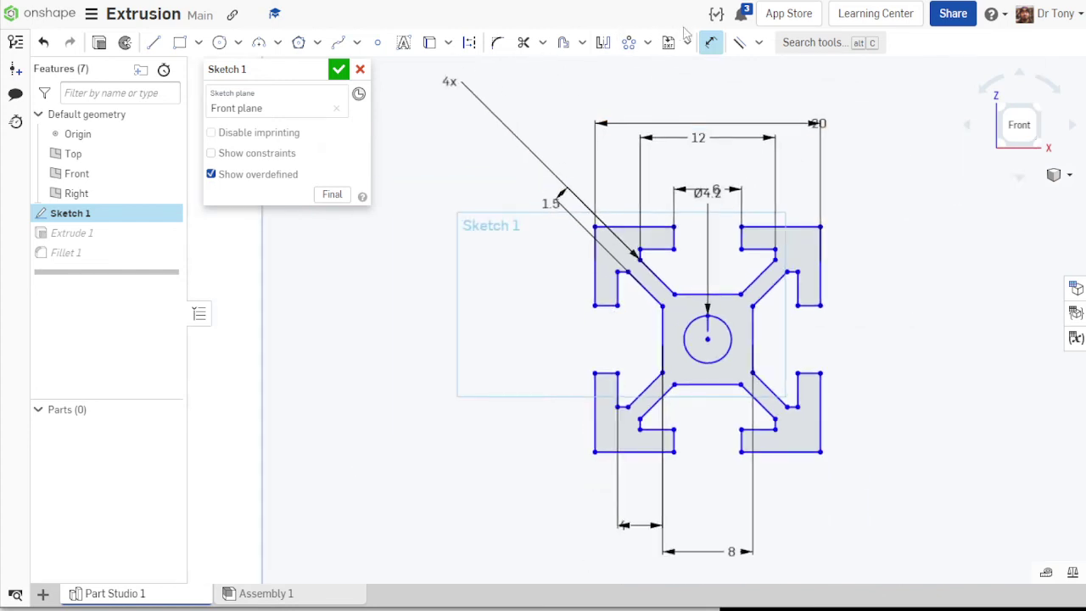
- Move the whole cross-section so that its centre snaps onto the origin and finish the sketch
scroll(509, 252, "down", 3)
scroll(488, 301, "down", 3)
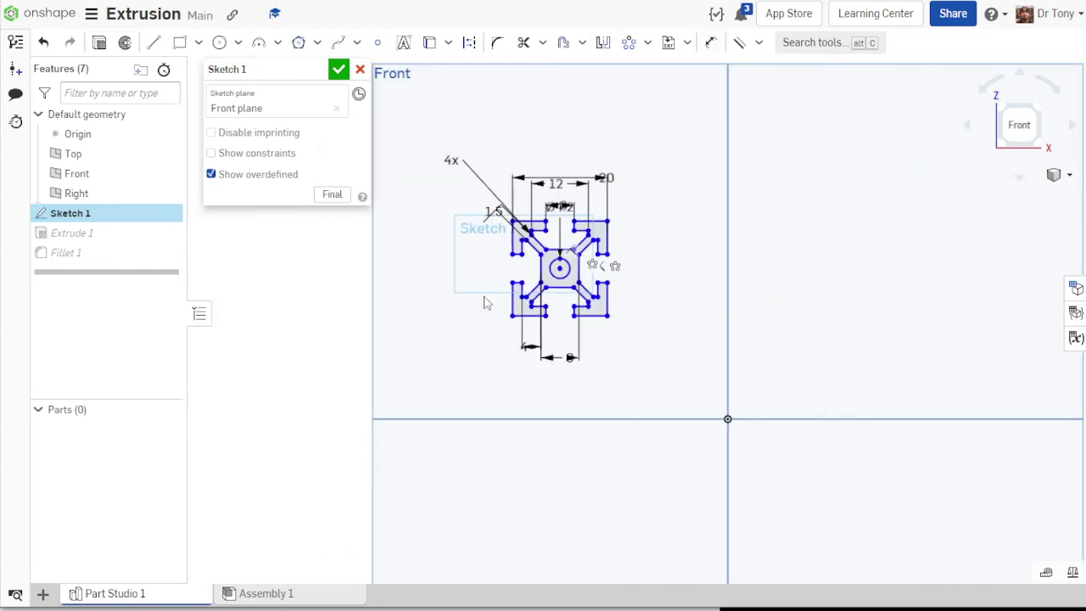
scroll(509, 304, "up", 3)
mouse_move(530, 238)
left_mouse_down()
mouse_move(550, 303)
mouse_move(509, 336)
mouse_move(522, 289)
mouse_move(513, 240)
mouse_move(468, 201)
mouse_move(493, 226)
mouse_move(479, 245)
mouse_move(603, 262)
mouse_move(720, 385)
mouse_move(724, 418)
left_mouse_up()
scroll(634, 406, "down", 3)
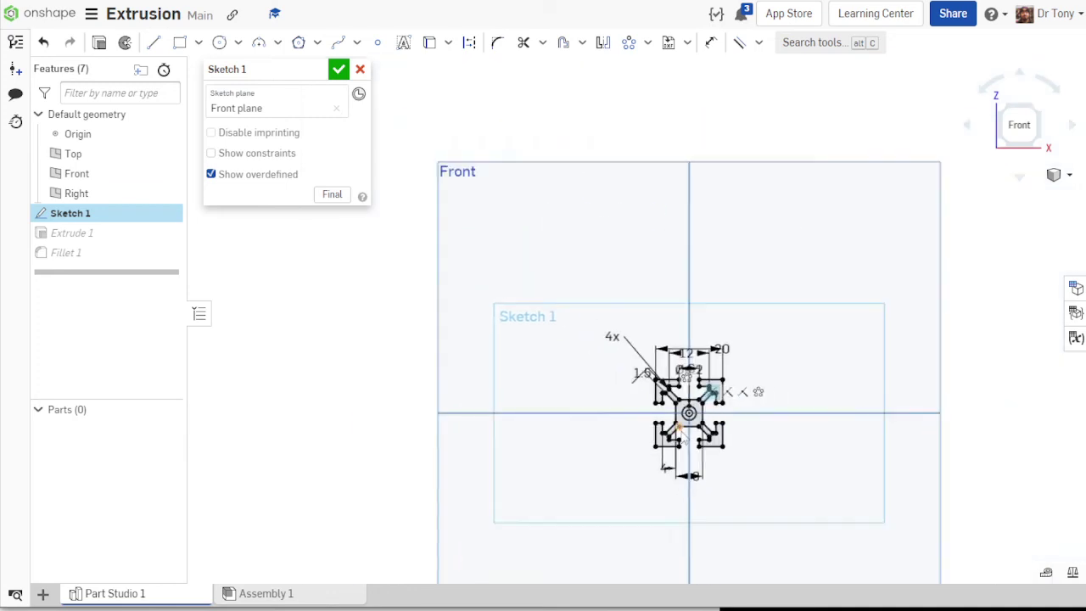
scroll(679, 429, "up", 5)
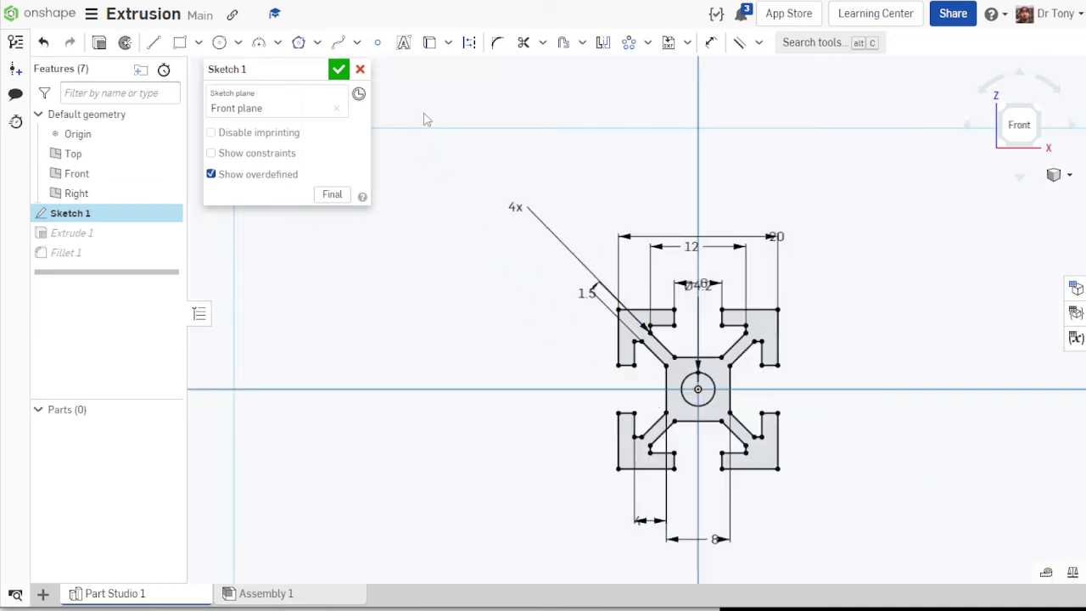
left_click(338, 70)
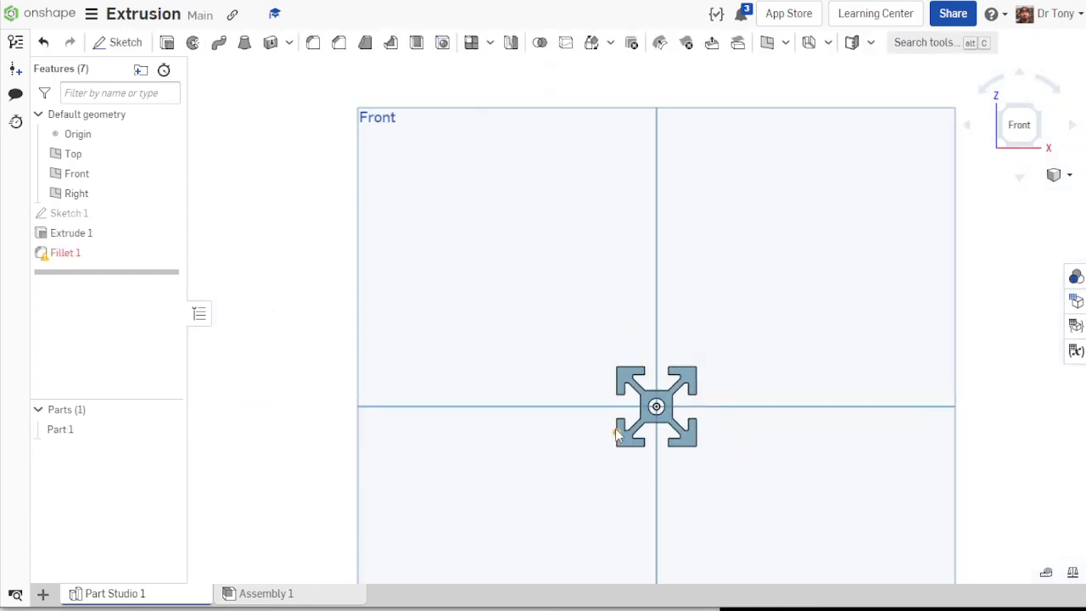
- Reopen Fillet 1 for editing and remove all its missing edge references
double_click(104, 254)
left_click(357, 139)
left_click(358, 140)
left_click(358, 139)
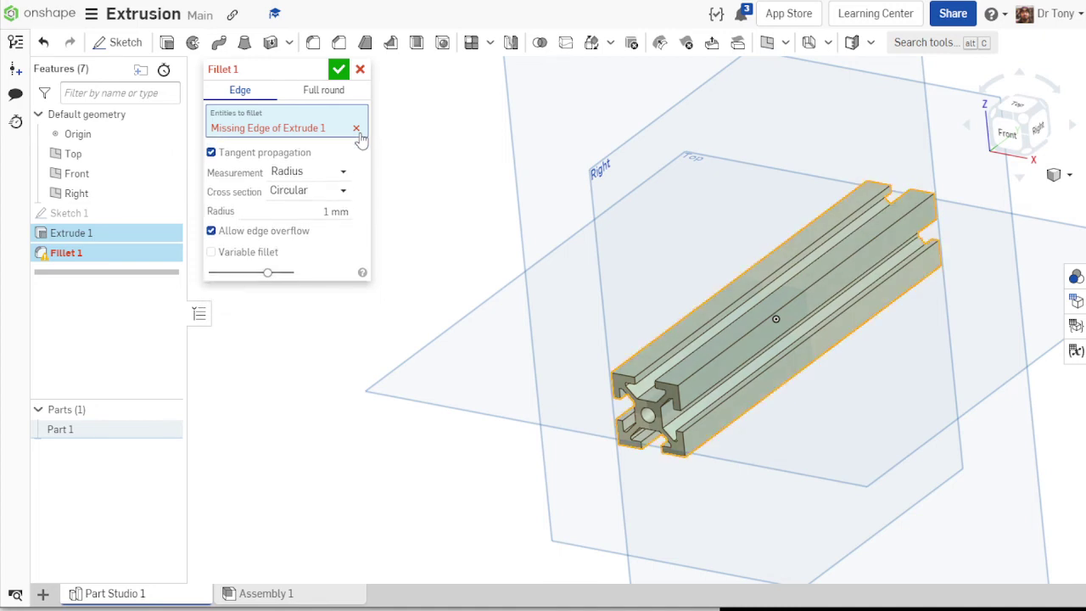
left_click(355, 128)
- Apply the 1 mm fillet to the extrusion's four outer longitudinal corner edges and accept the feature
scroll(640, 334, "up", 5)
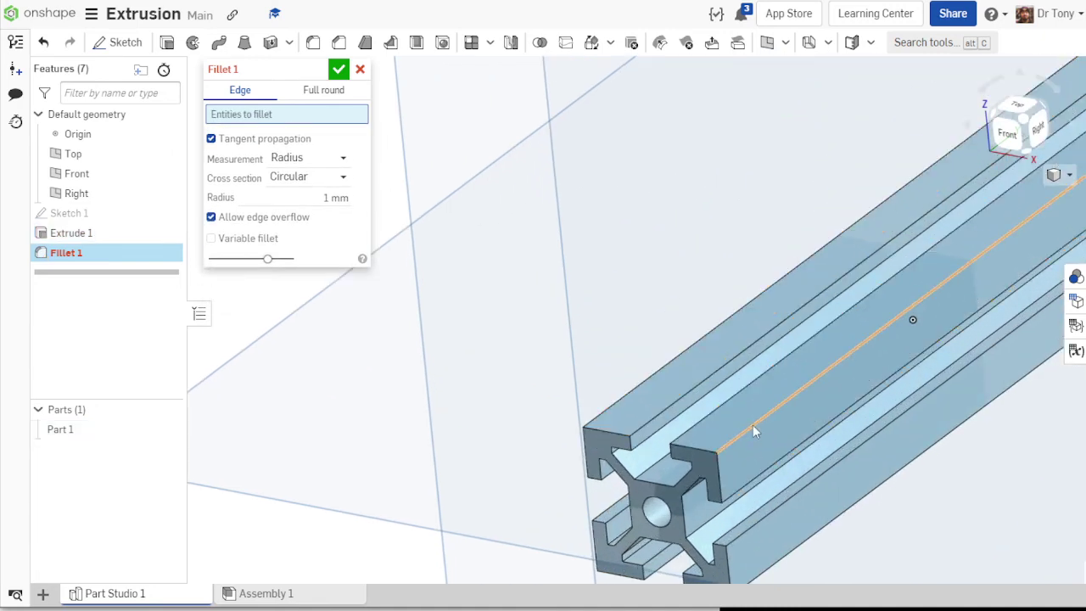
left_click(752, 426)
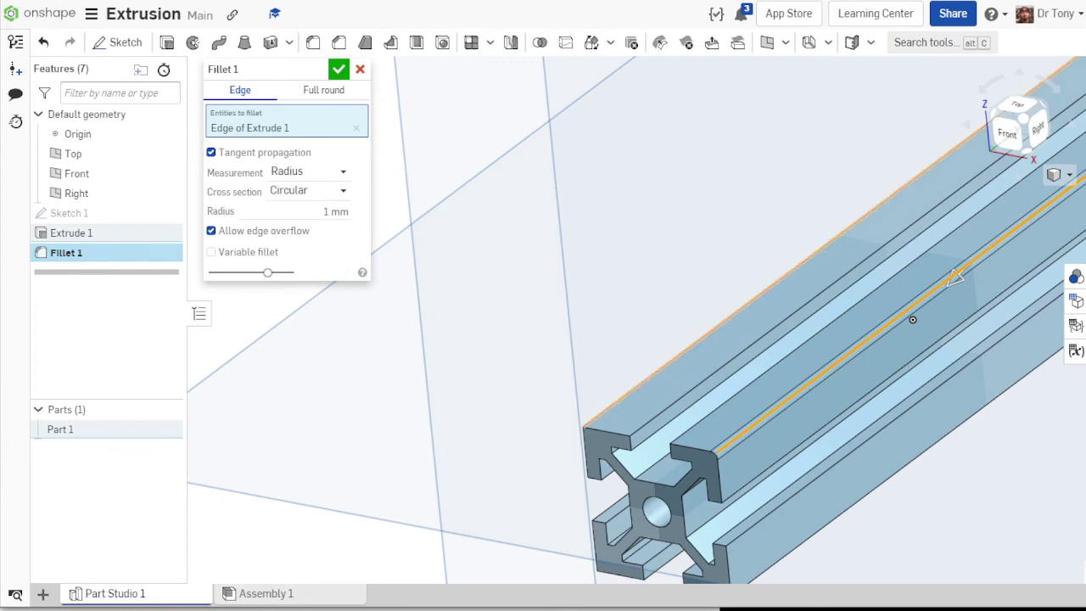
left_click(629, 390)
scroll(645, 399, "down", 5)
scroll(664, 409, "up", 4)
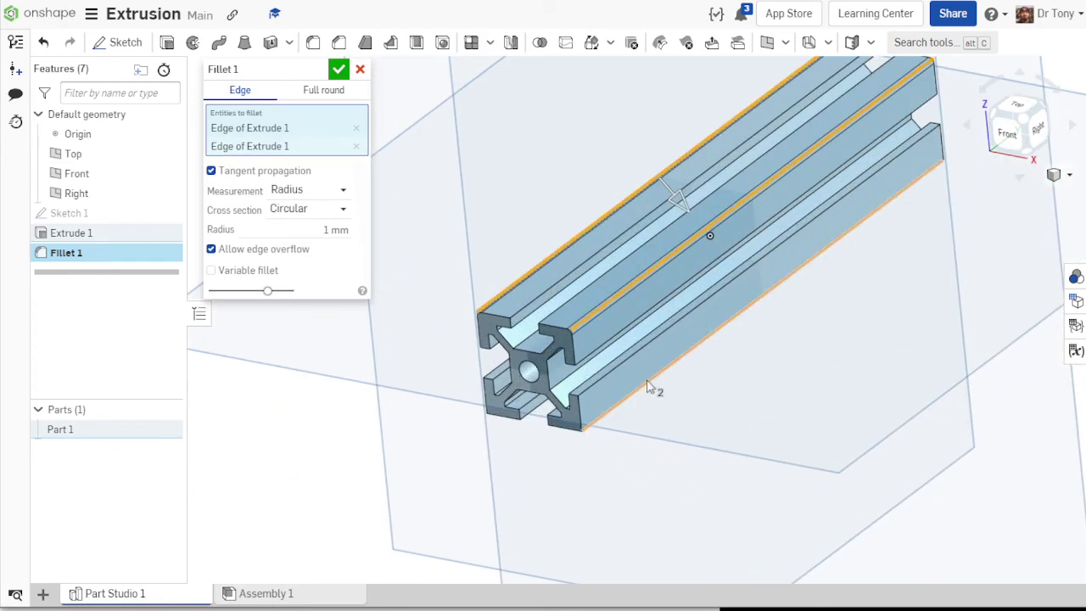
left_click(648, 381)
right_click_drag(407, 319, 590, 360)
left_click(640, 401)
scroll(637, 400, "down", 5)
left_click(342, 73)
right_click_drag(381, 152, 201, 213)
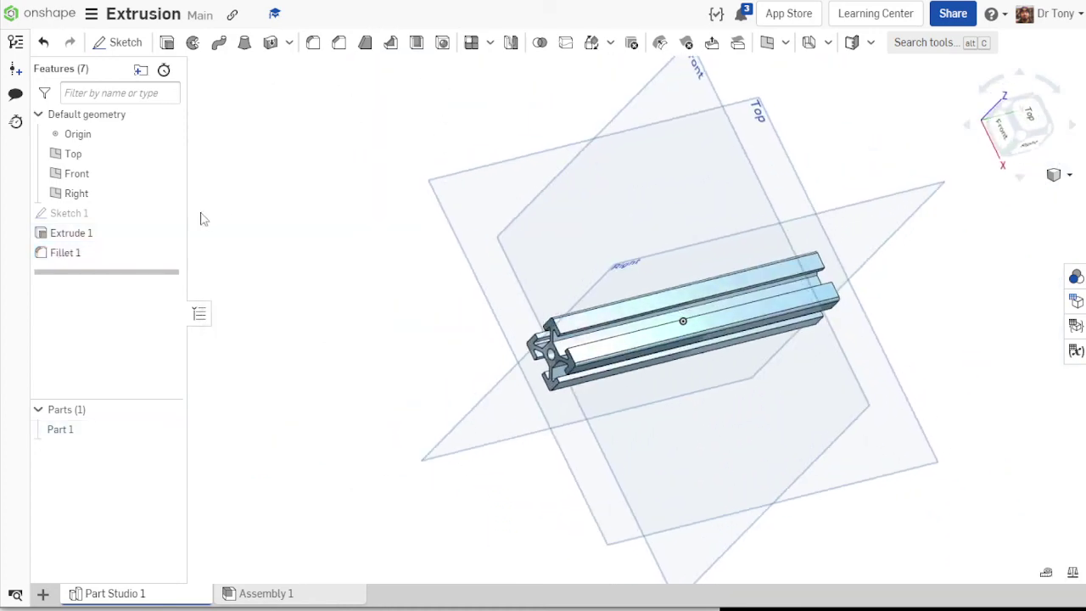
- Start a new sketch on the extrusion's upper face and view it from the top
left_click(122, 43)
scroll(564, 306, "up", 3)
left_click(586, 336)
mouse_move(589, 368)
right_mouse_down()
mouse_move(868, 243)
mouse_move(1063, 121)
right_mouse_up()
left_click(1025, 127)
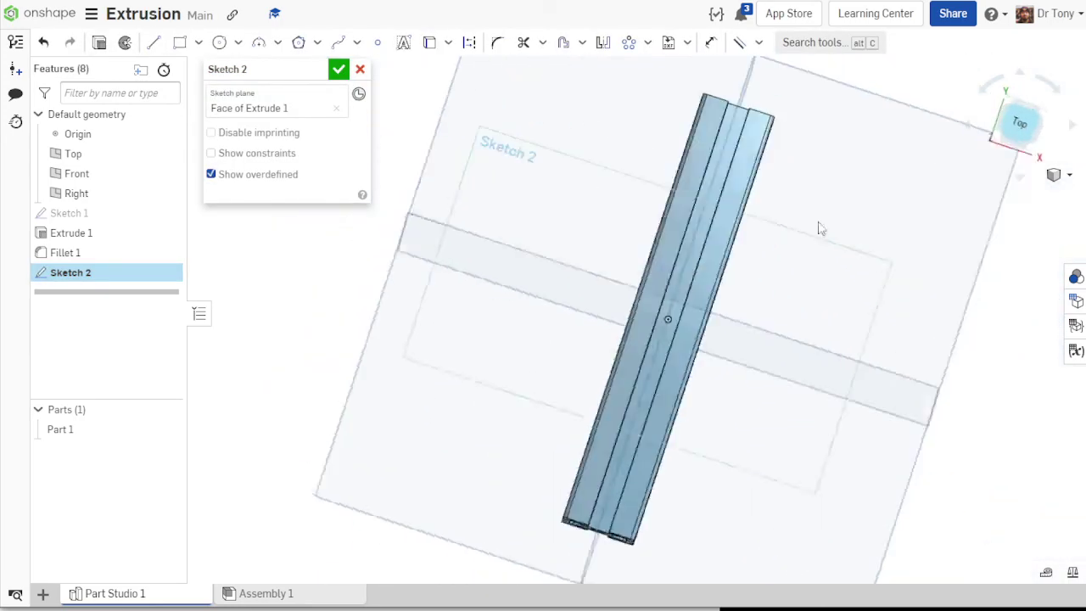
scroll(648, 477, "up", 5)
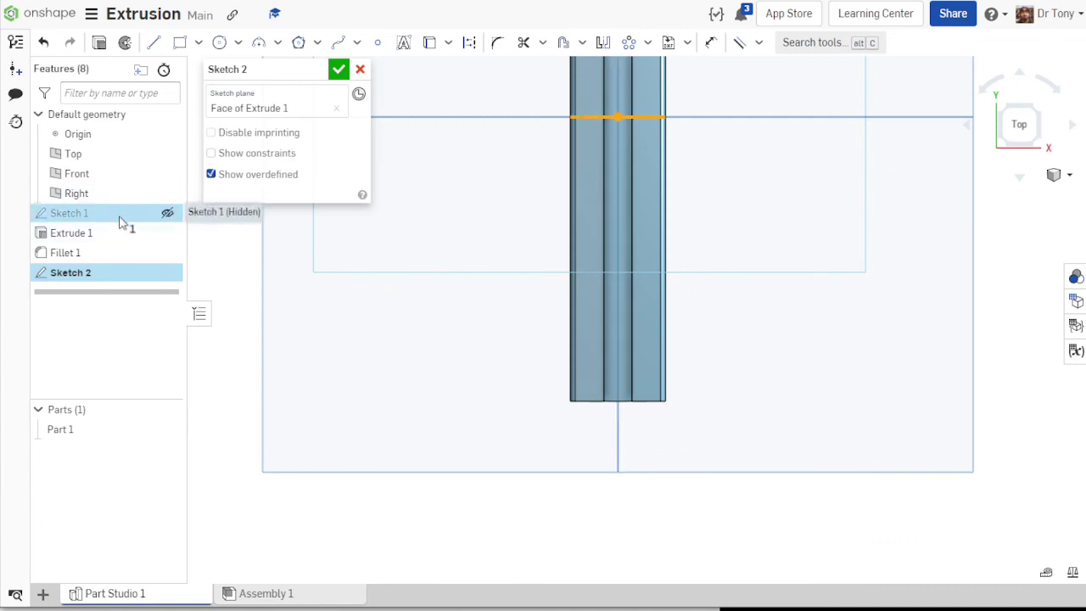
- Copy Sketch 1 and paste its cross-section into the new sketch beside the extrusion
right_click(125, 219)
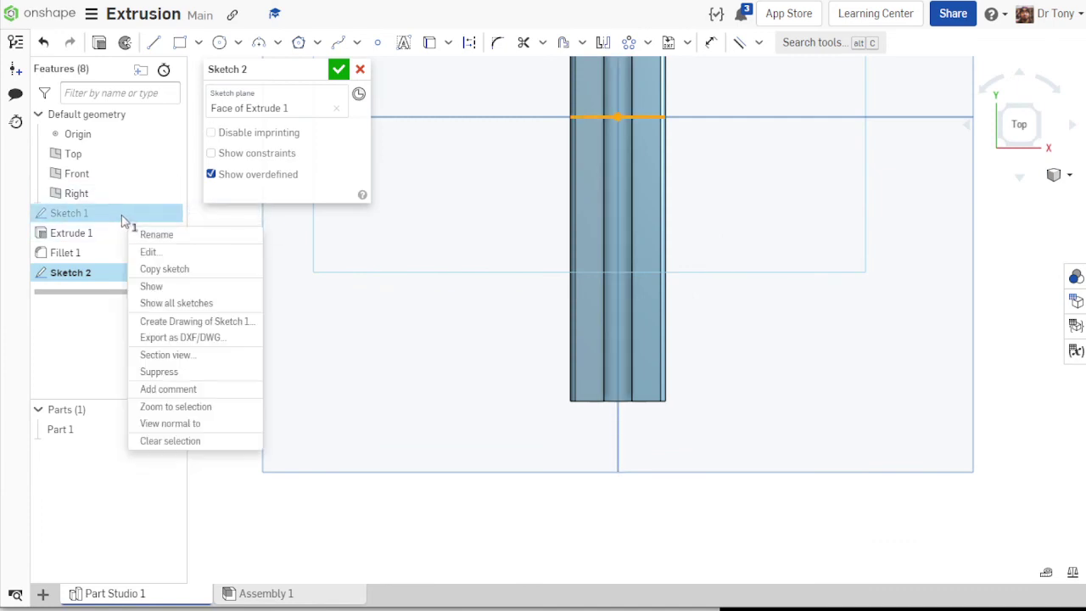
left_click(202, 286)
scroll(436, 400, "down", 2)
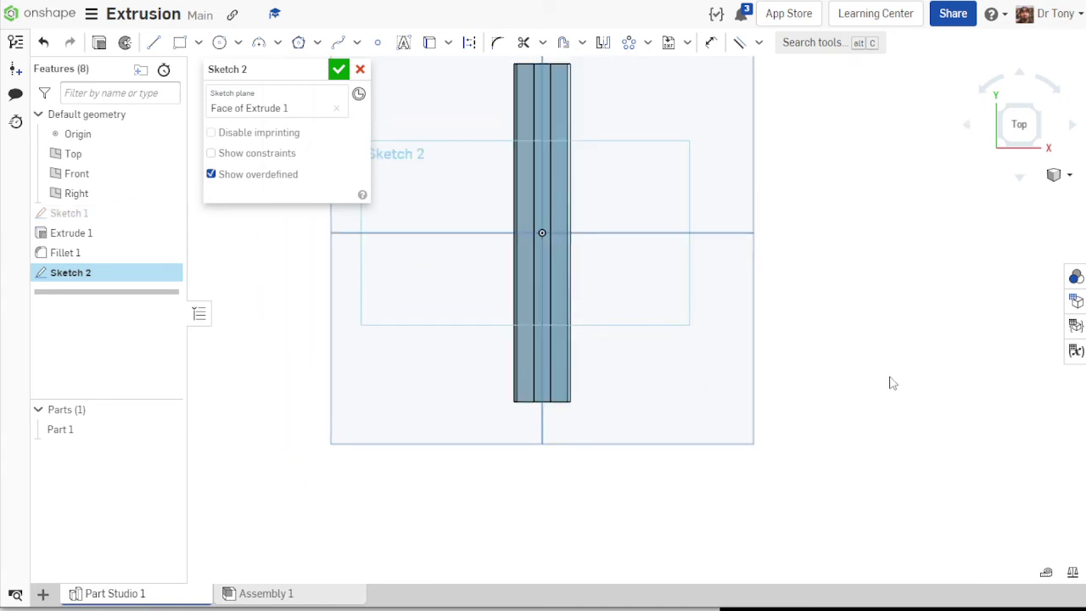
right_click(670, 368)
left_click(717, 397)
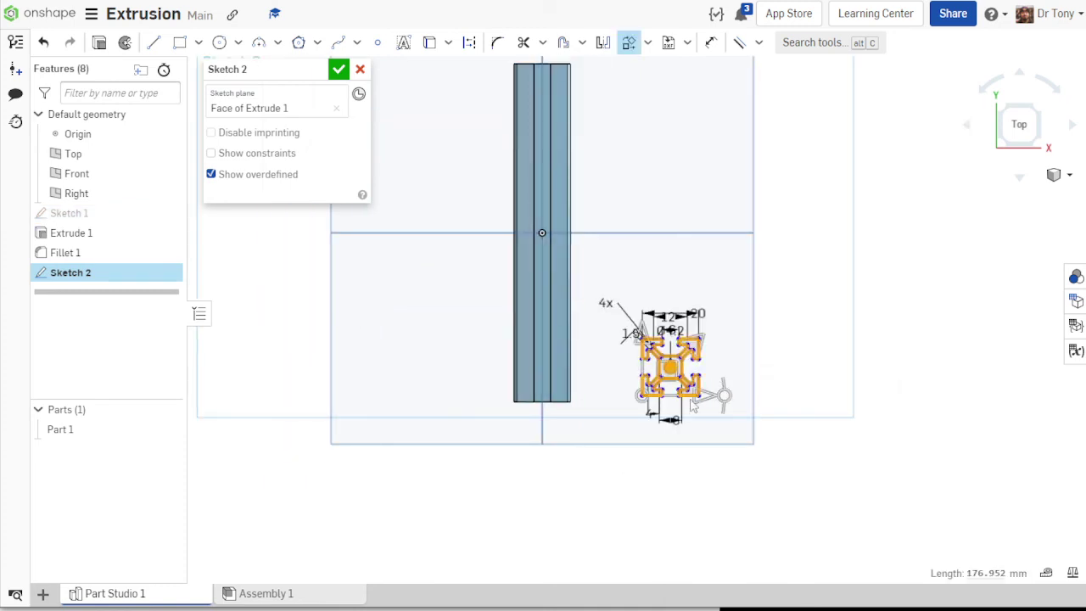
scroll(691, 417, "up", 3)
mouse_move(615, 383)
left_mouse_down()
mouse_move(615, 414)
mouse_move(701, 350)
mouse_move(639, 331)
left_mouse_up()
scroll(680, 295, "up", 5)
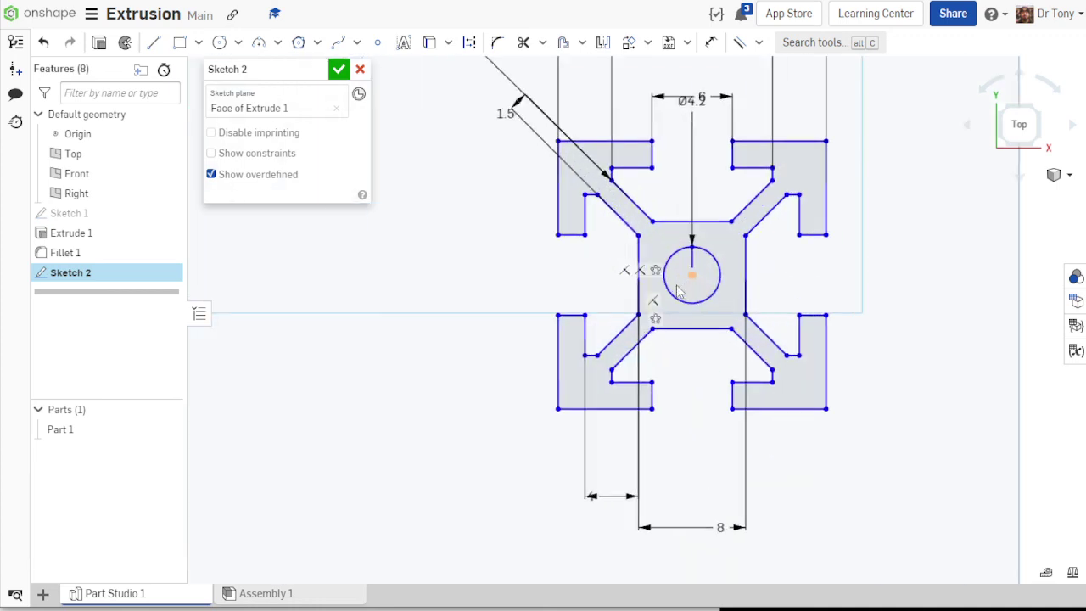
scroll(691, 281, "down", 5)
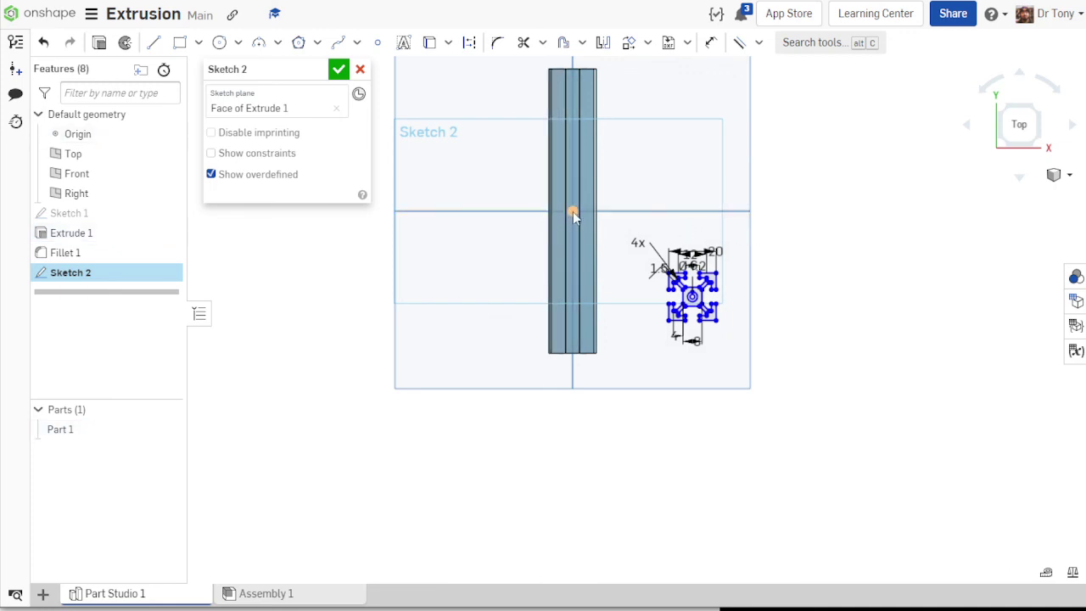
left_click(569, 212)
scroll(715, 290, "up", 3)
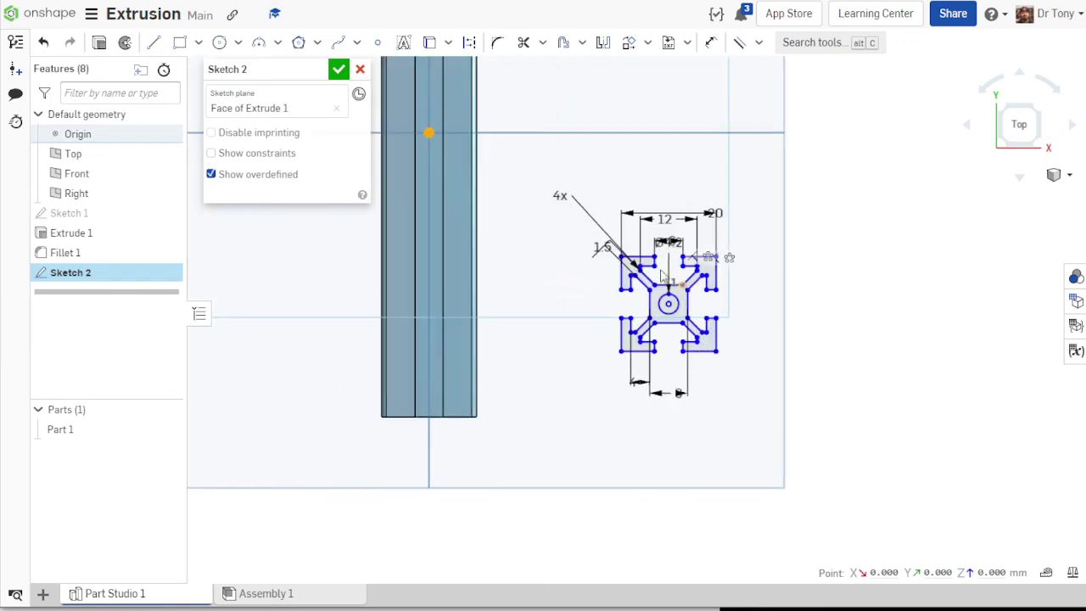
left_click(940, 309)
scroll(661, 284, "up", 3)
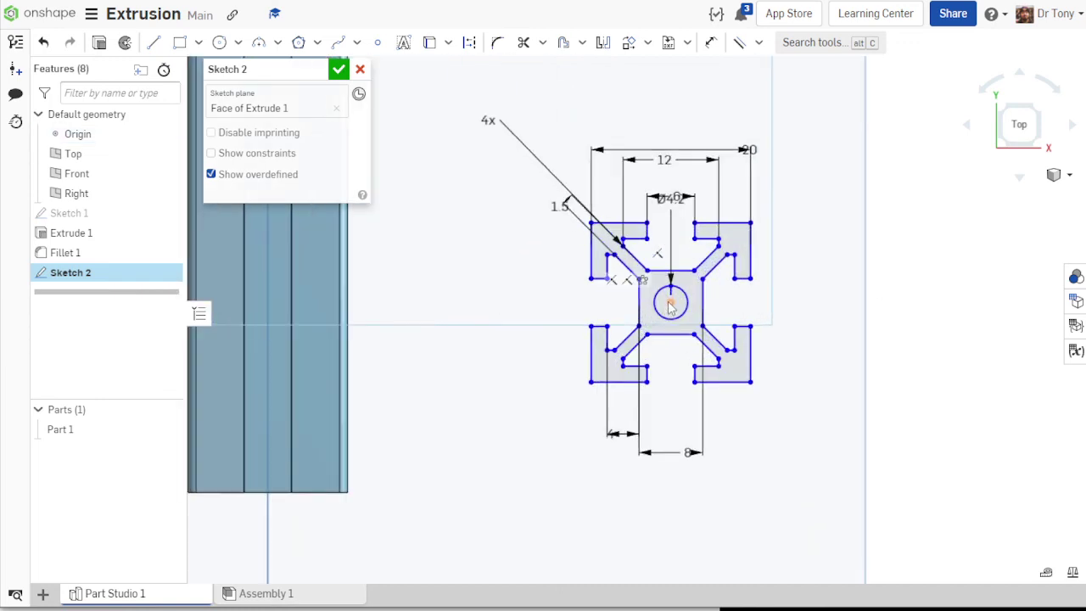
left_click(910, 301)
scroll(822, 319, "down", 3)
scroll(756, 310, "up", 4)
scroll(715, 307, "up", 2)
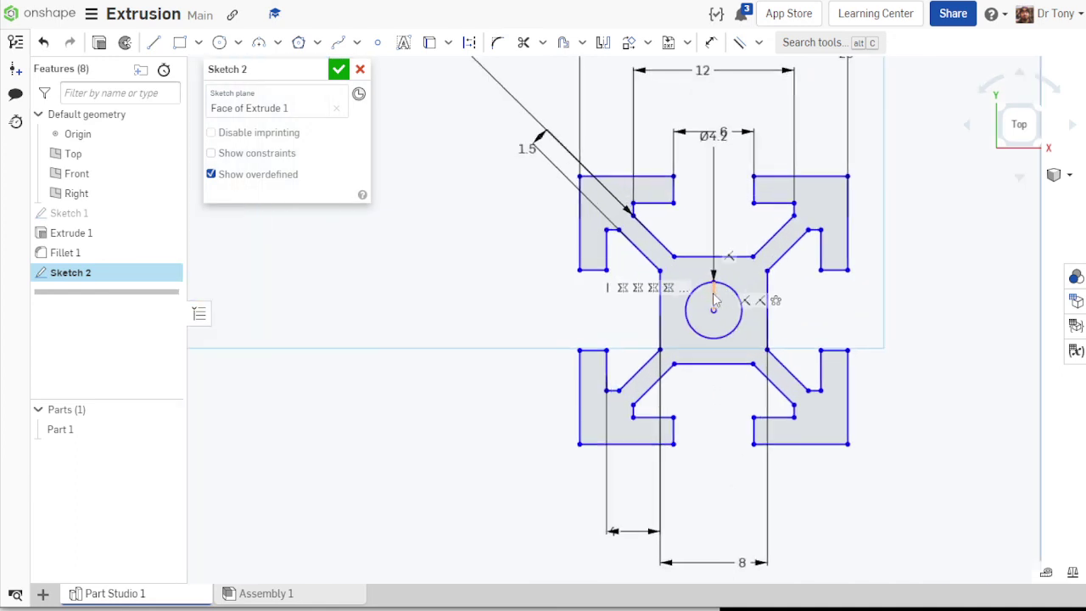
scroll(718, 301, "down", 4)
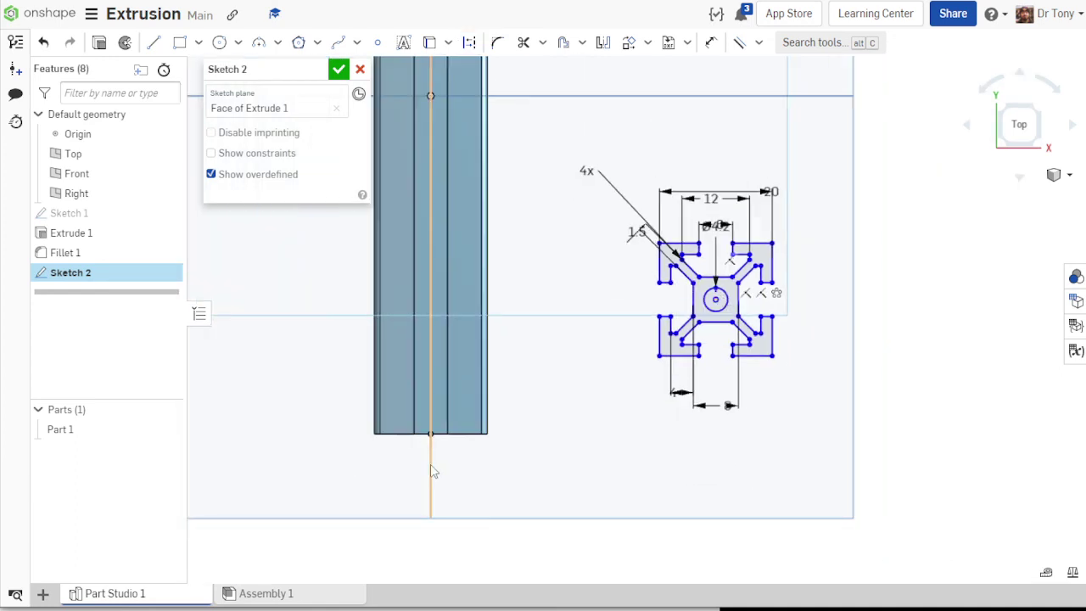
scroll(437, 463, "down", 4)
right_click_drag(436, 451, 434, 417)
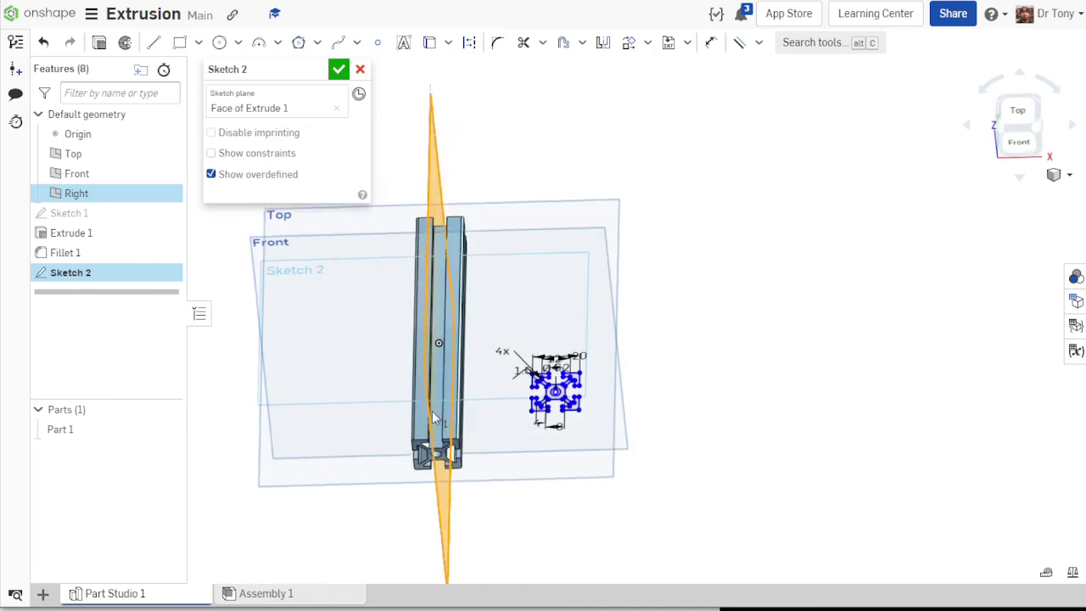
right_click_drag(577, 357, 550, 402)
scroll(550, 388, "up", 5)
scroll(857, 388, "down", 4)
left_click(874, 378)
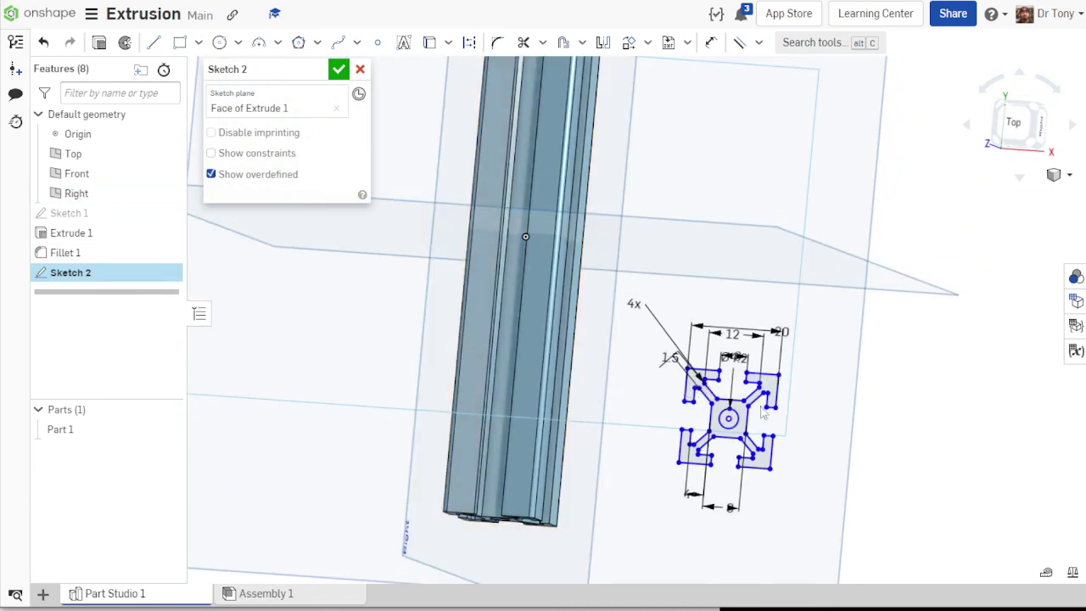
- Make the pasted profile's lower-left corner coincident with the vertex at the front left end of the extrusion's upper face
mouse_move(730, 419)
left_mouse_down()
mouse_move(724, 395)
mouse_move(762, 340)
left_mouse_up()
scroll(416, 522, "up", 4)
right_click_drag(498, 500, 539, 470)
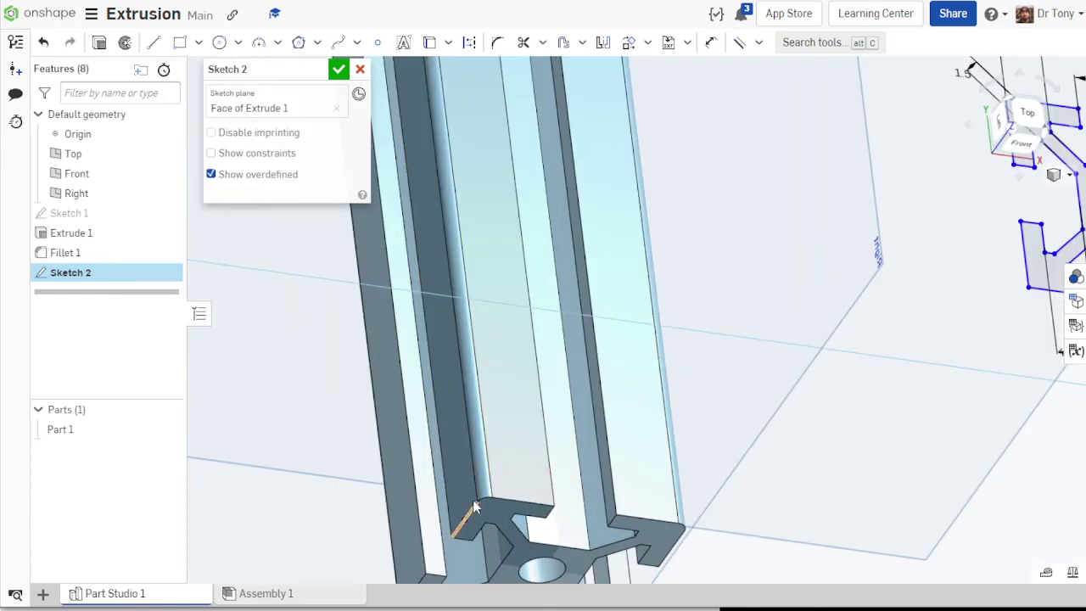
key("f")
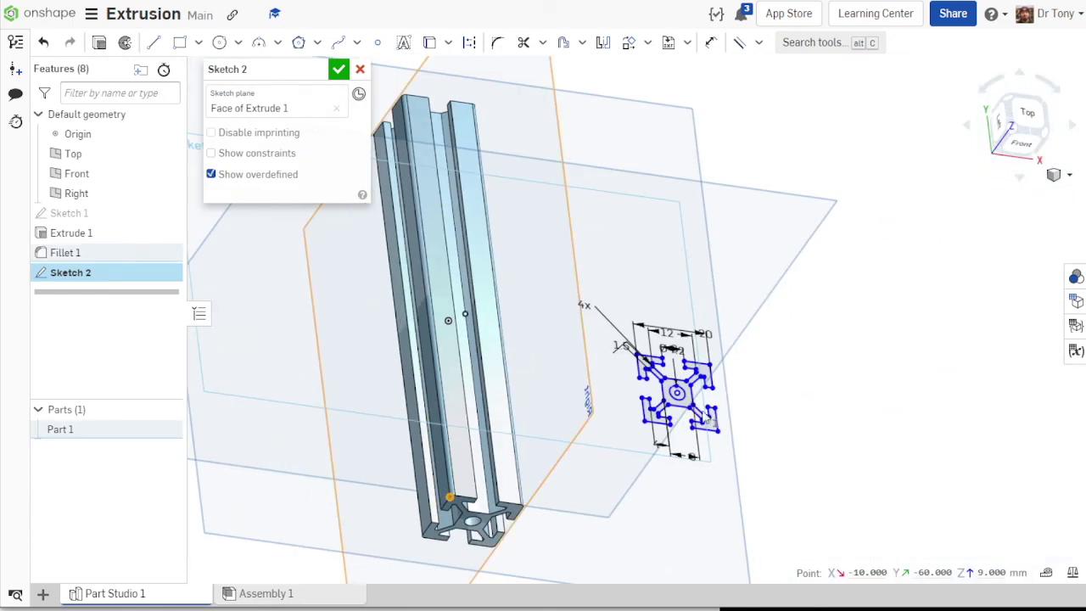
left_click(644, 421)
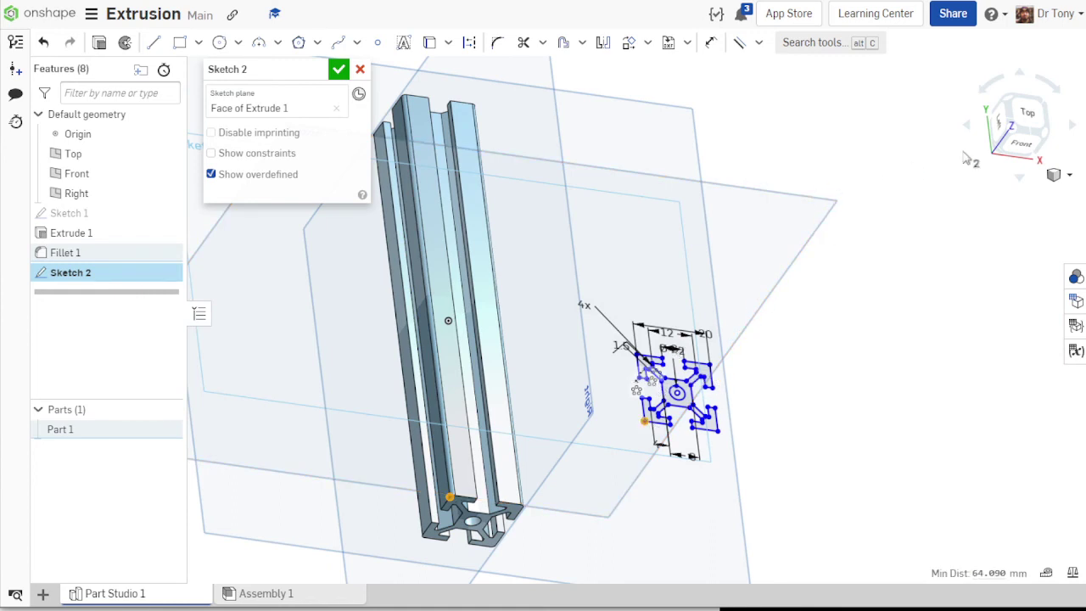
left_click(758, 42)
left_click(775, 67)
right_click_drag(685, 259, 387, 175)
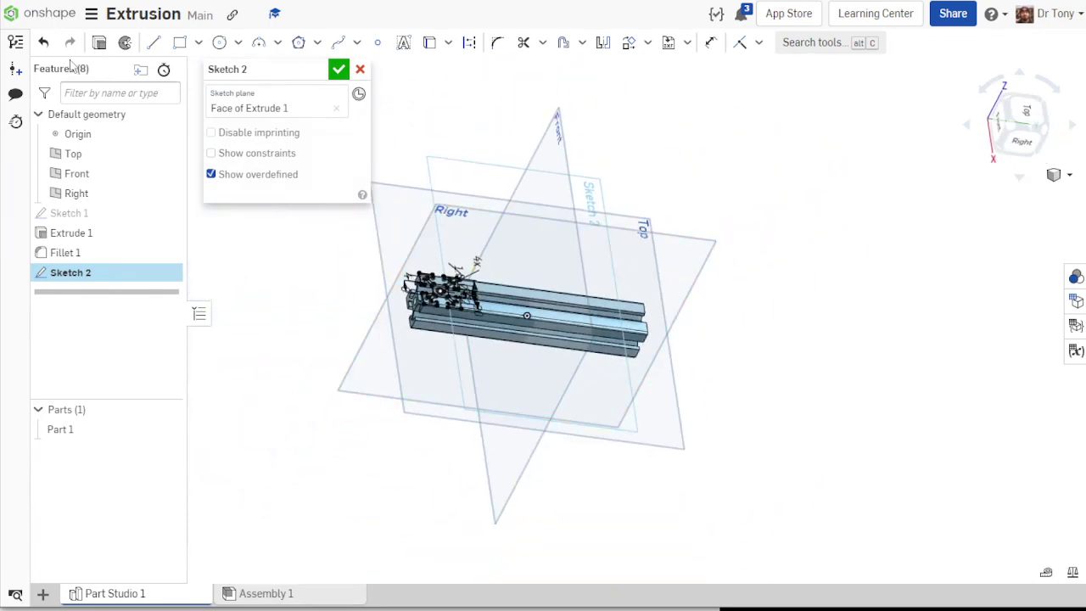
- Extrude the Sketch 2 profile upward as a new part, stretching it into a tall upright post
left_click(95, 43)
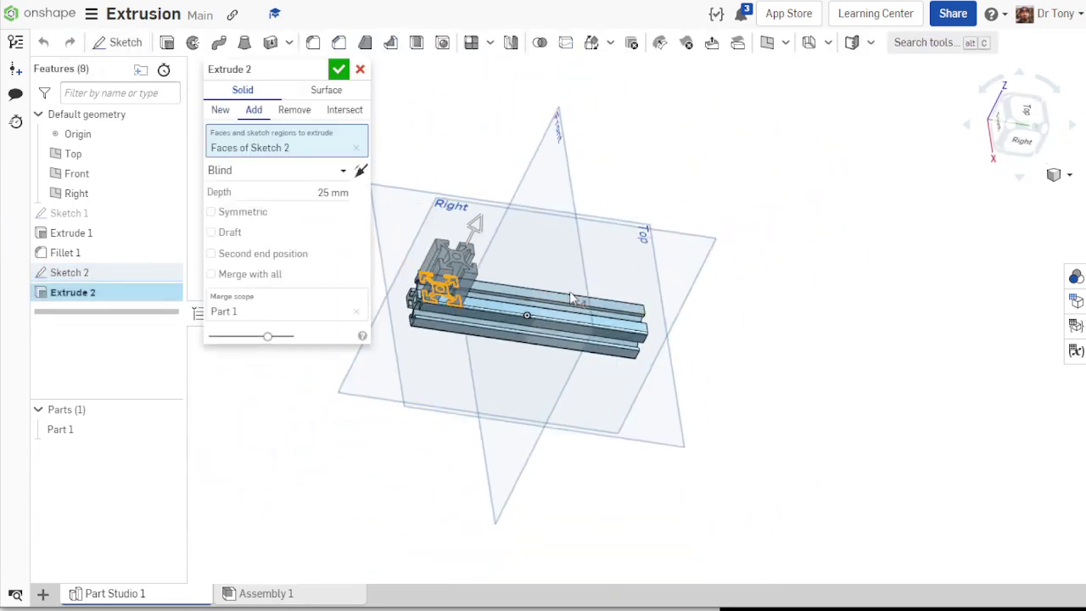
left_click(212, 109)
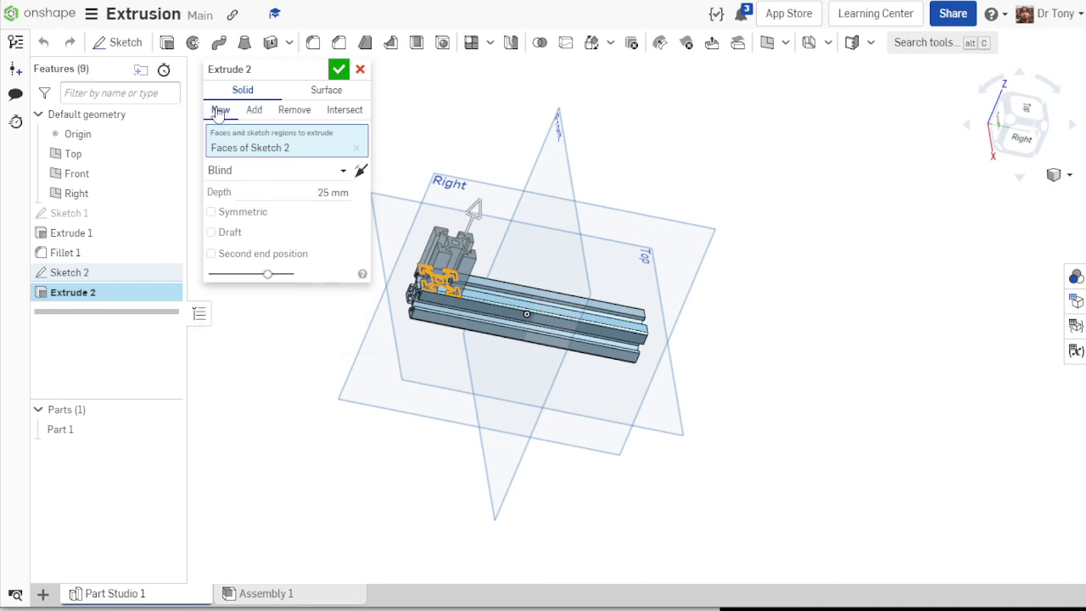
left_click_drag(482, 214, 521, 81)
left_click(338, 70)
right_click_drag(351, 138, 376, 134)
- Change the appearance of both extrusion parts to light grey E6E6E6
left_click(476, 319)
left_click(444, 261)
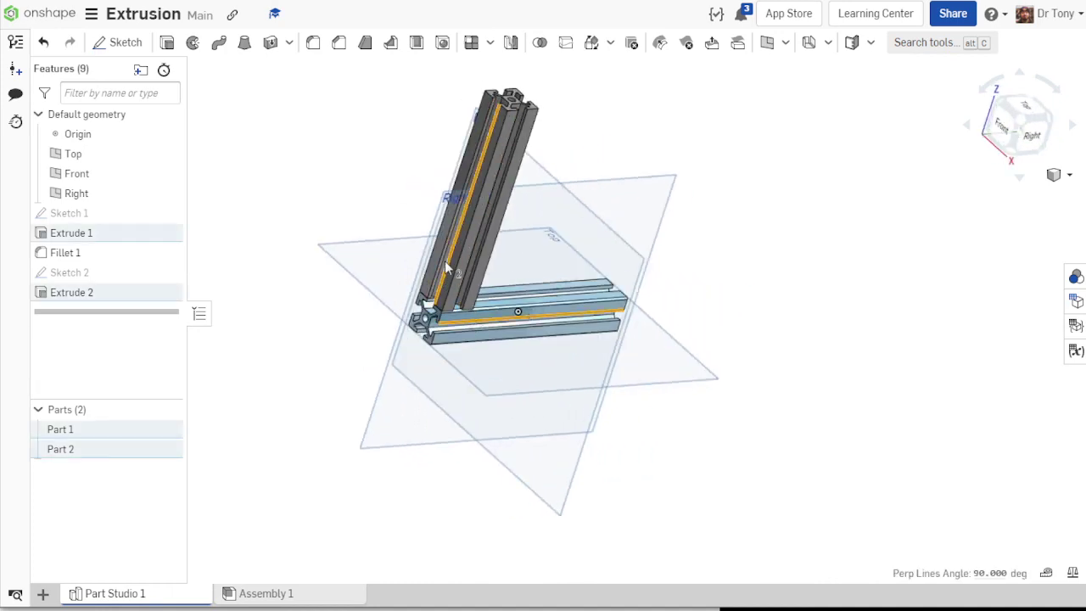
right_click(353, 260)
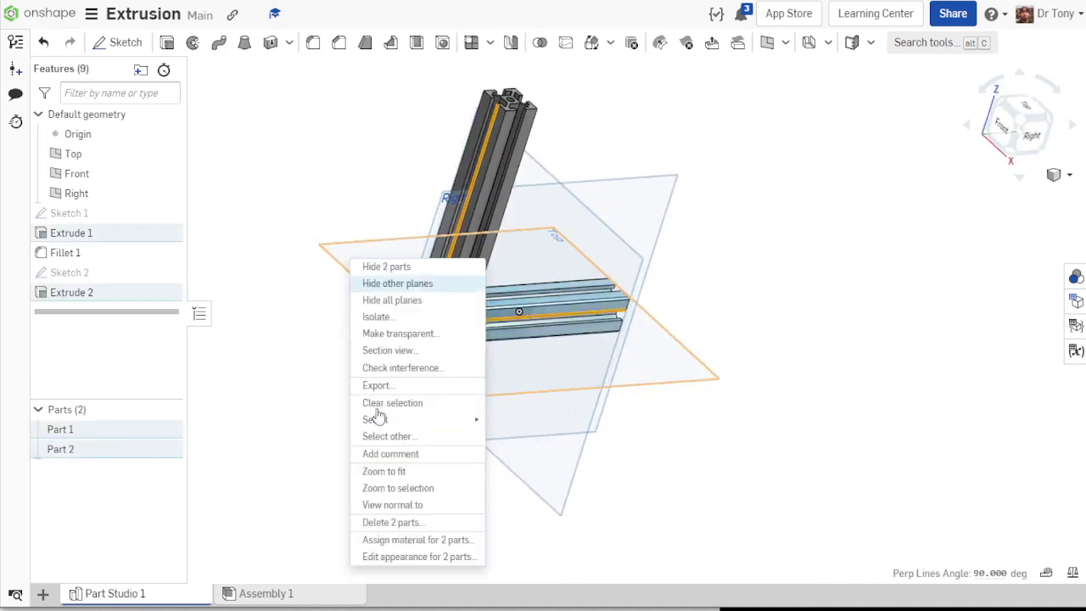
left_click(420, 557)
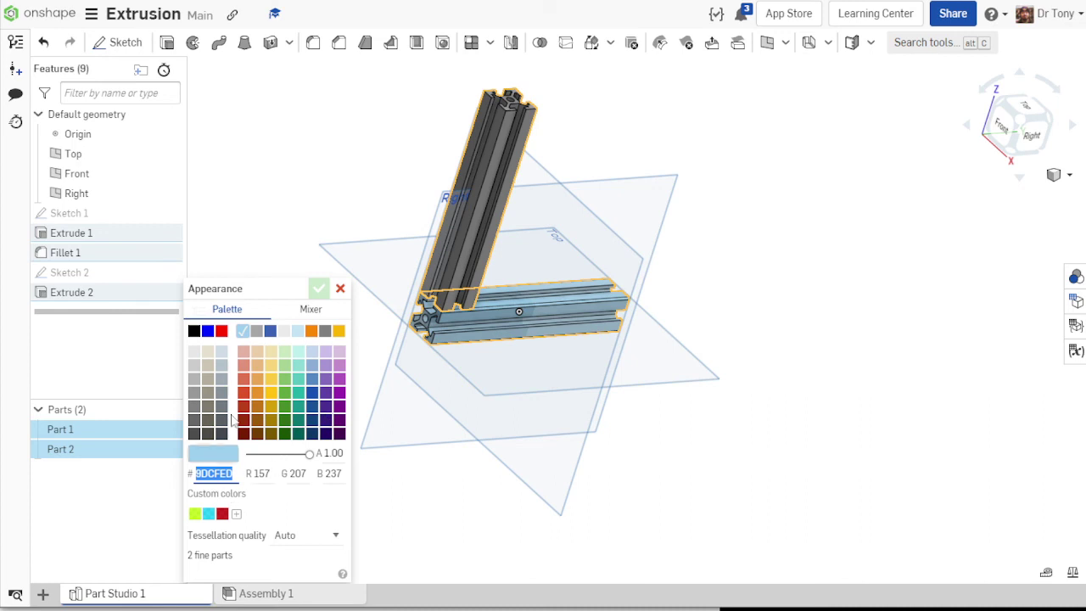
left_click(202, 353)
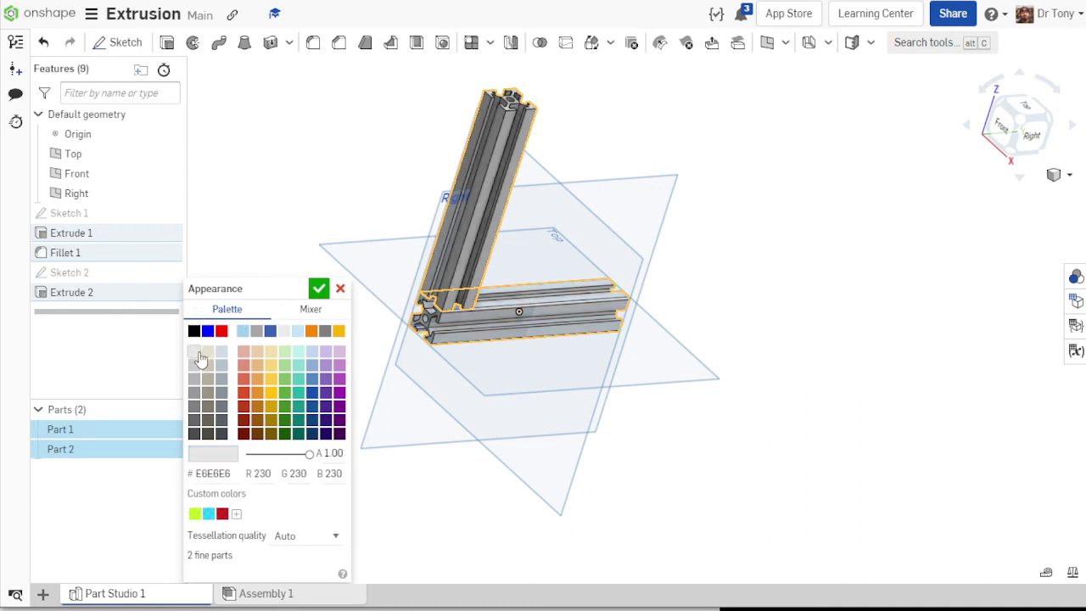
left_click(318, 289)
right_click_drag(332, 369, 240, 249)
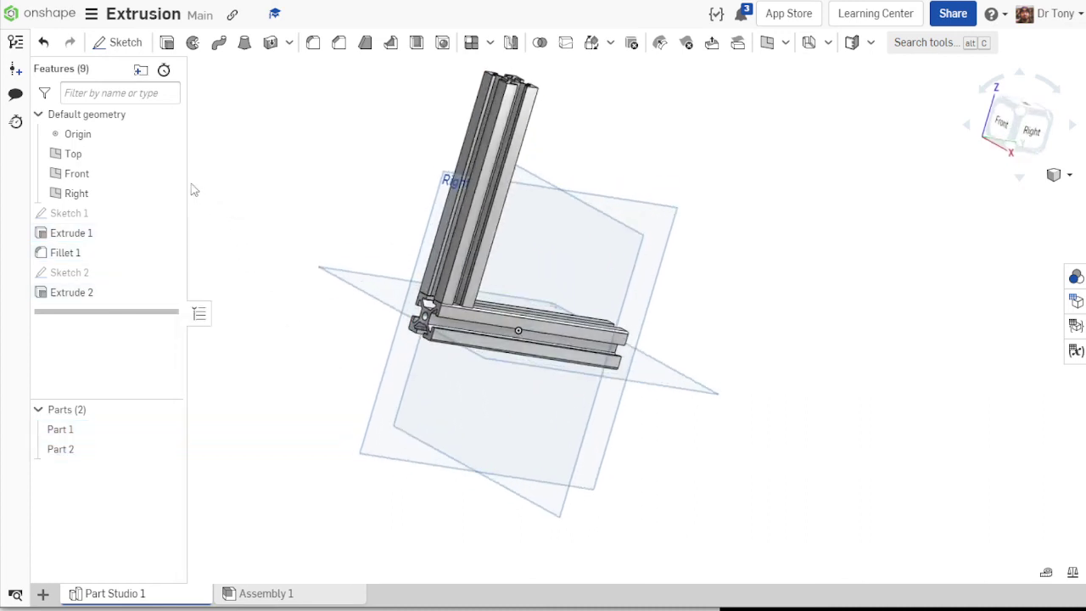
- Hide the Top, Front and Right default planes
left_click(168, 154)
left_click(169, 173)
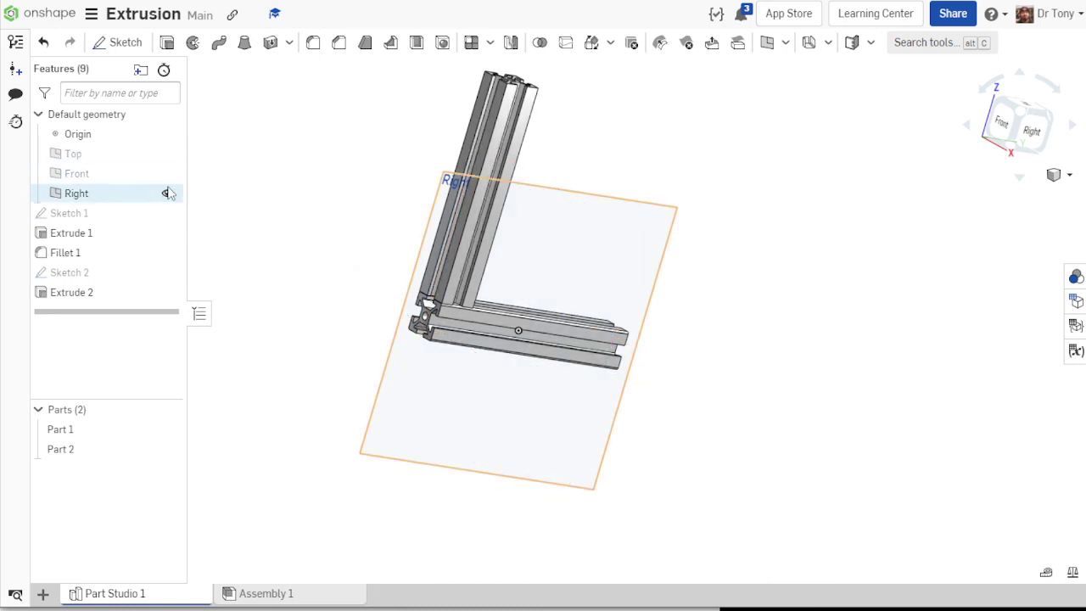
left_click(169, 193)
right_click_drag(319, 249, 280, 222)
right_click_drag(526, 320, 520, 353)
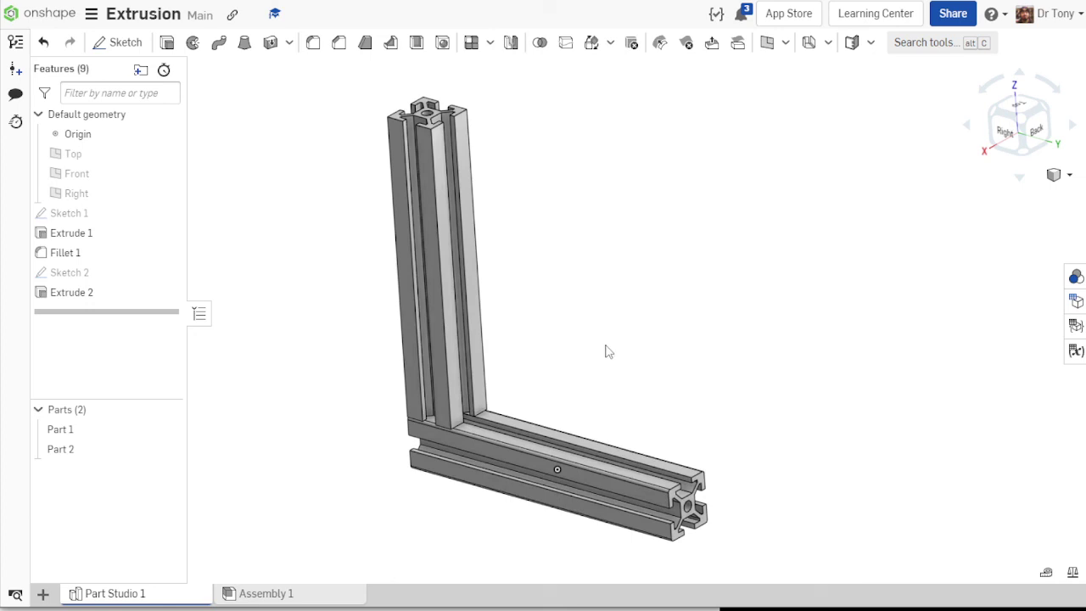